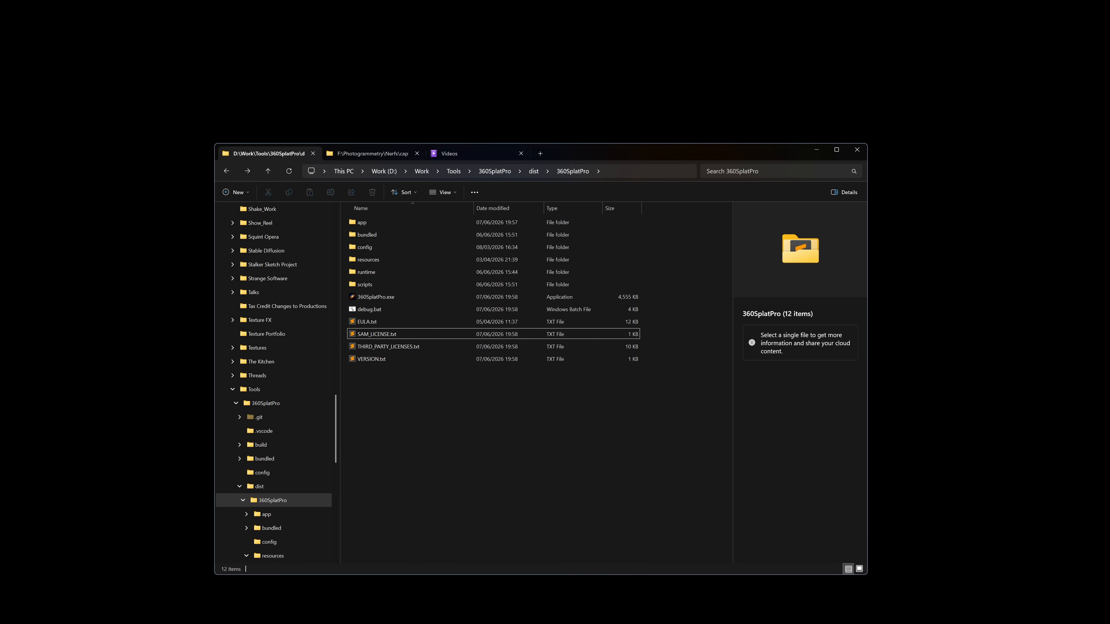
Switch to Discord to look over the feature-requests and bug-reports channels of the 360 Splat Pro server, then minimise its window
{"action": "left_click", "coordinate": [607, 603]}
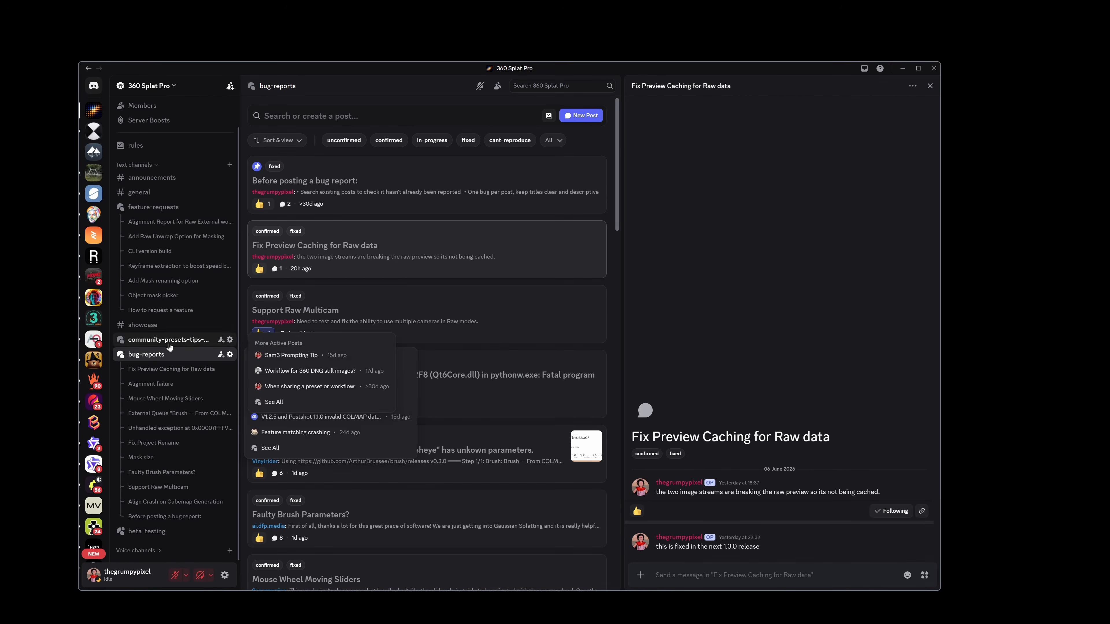
{"action": "left_click", "coordinate": [176, 208]}
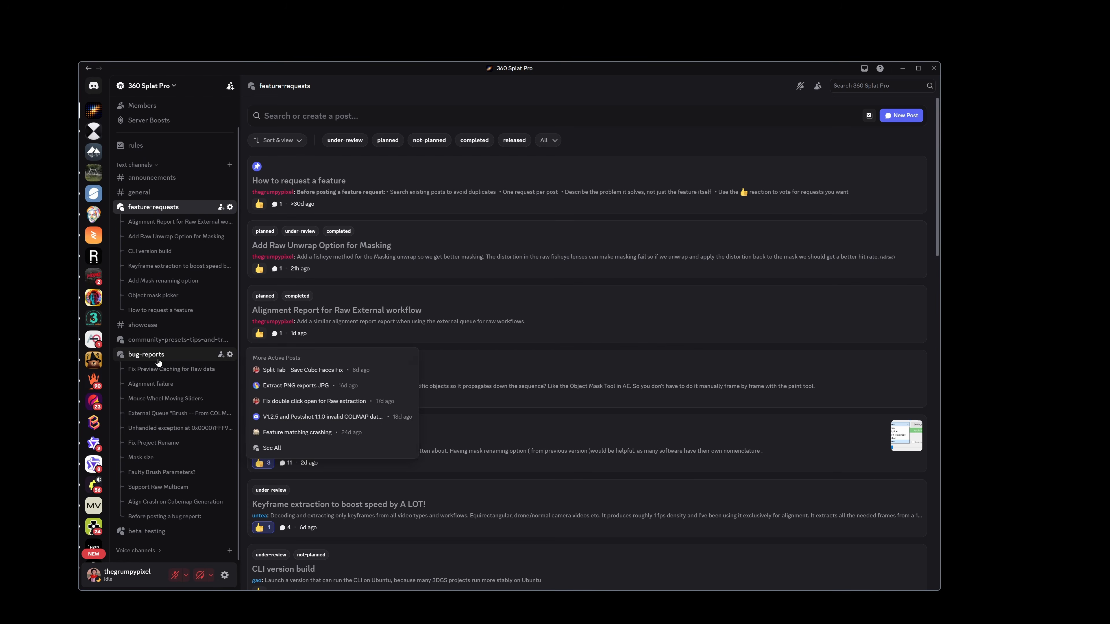
{"action": "left_click", "coordinate": [180, 365]}
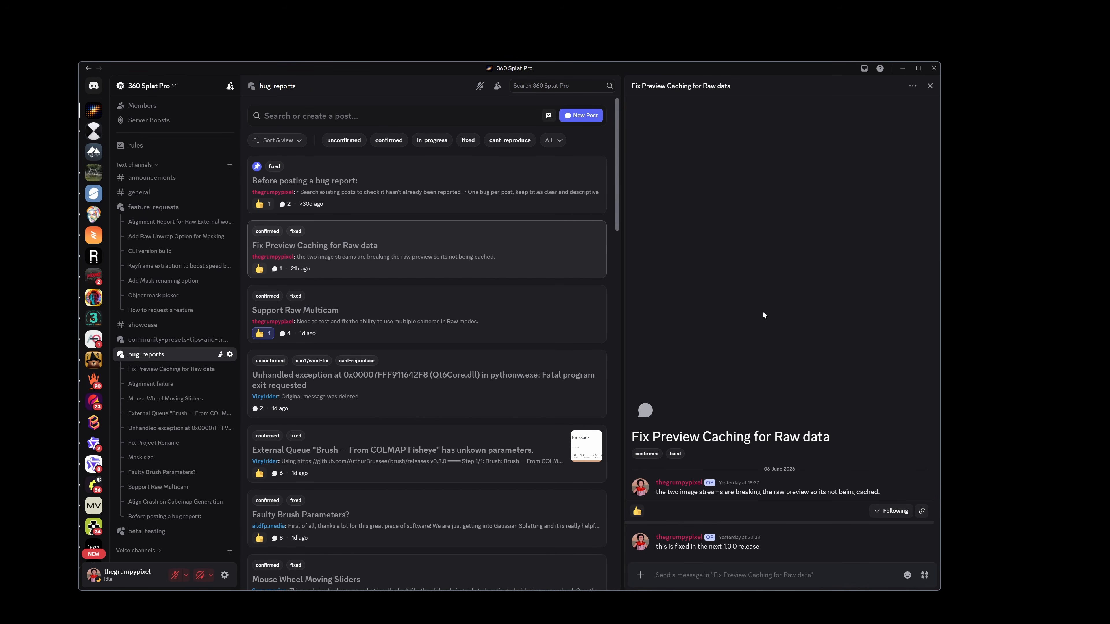
{"action": "left_click", "coordinate": [903, 70]}
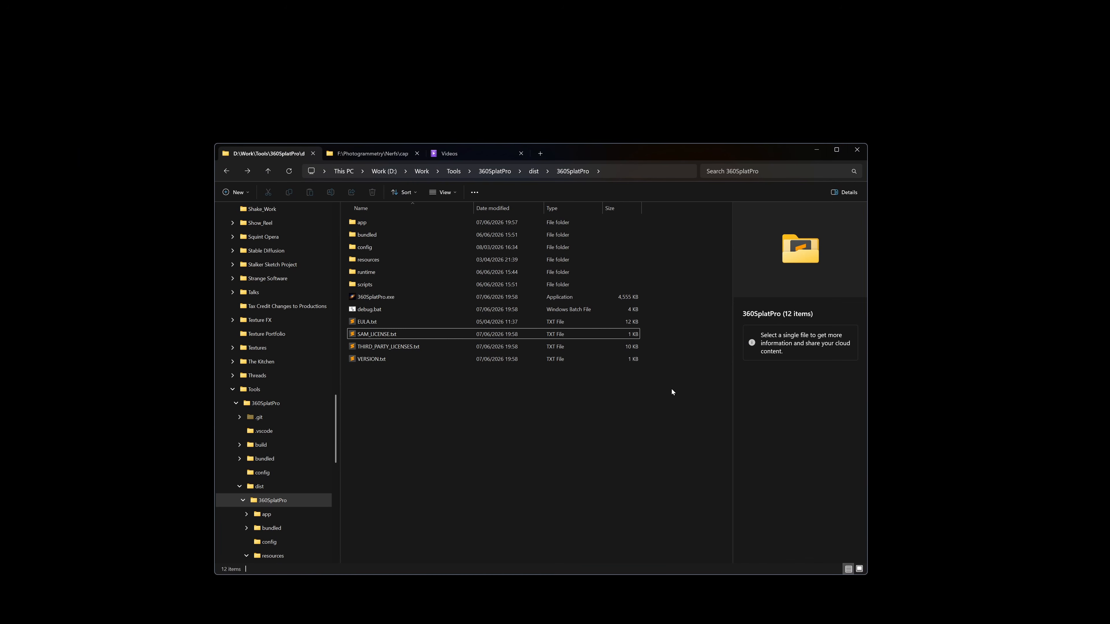
Launch 360 Splat Pro in debug mode by running debug.bat, and select the debug log file created in the folder
{"action": "left_click", "coordinate": [382, 310]}
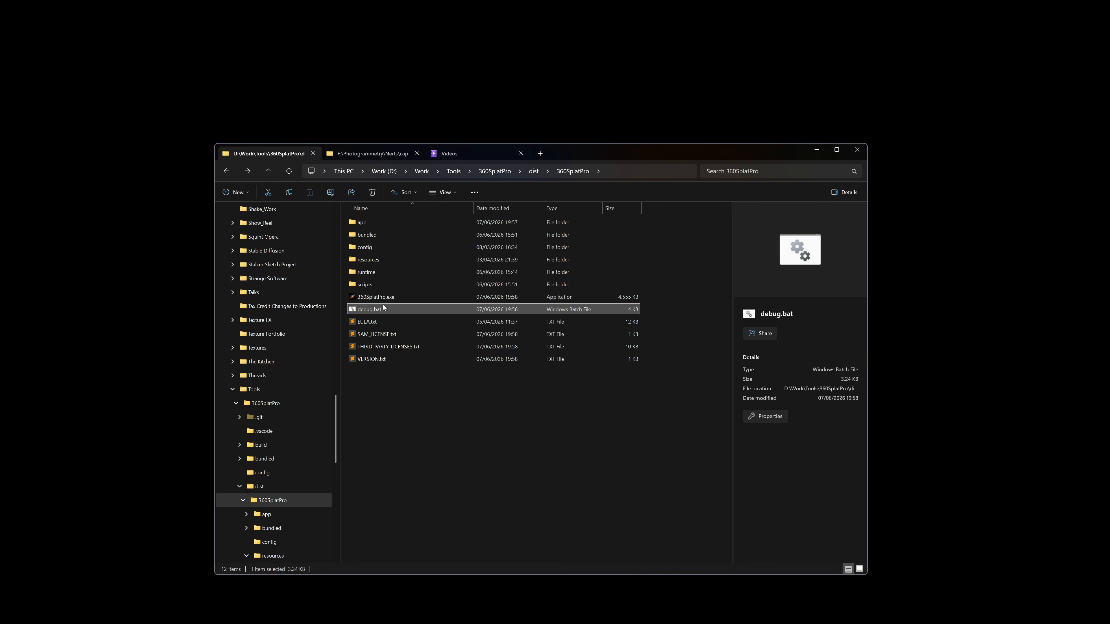
{"action": "left_click", "coordinate": [384, 299]}
{"action": "left_click", "coordinate": [374, 310]}
{"action": "double_click", "coordinate": [384, 310]}
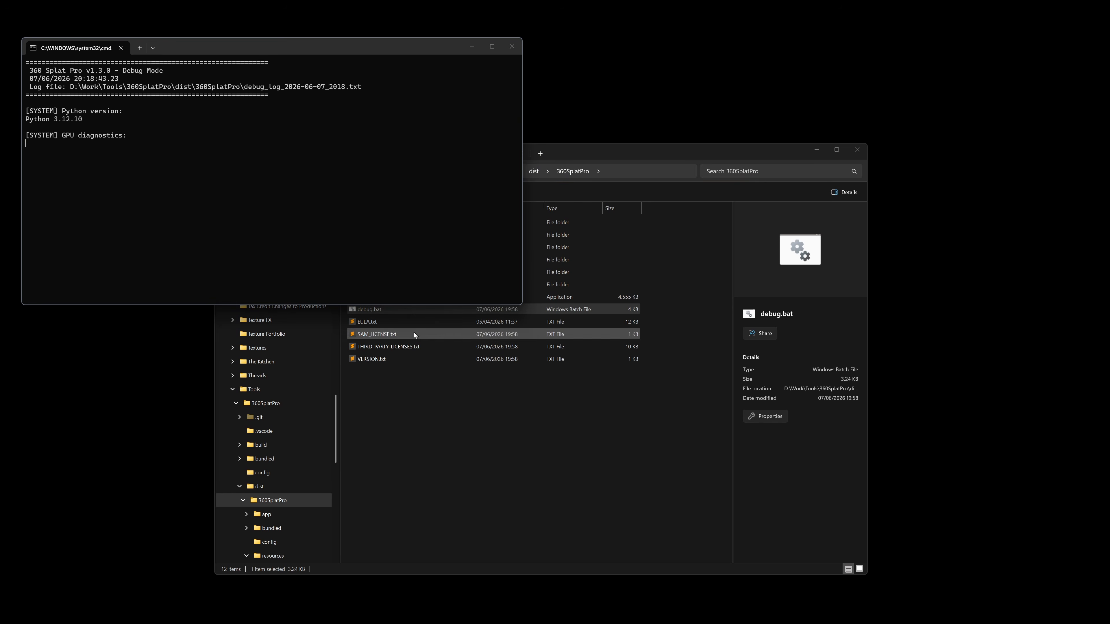
{"action": "left_click", "coordinate": [433, 477]}
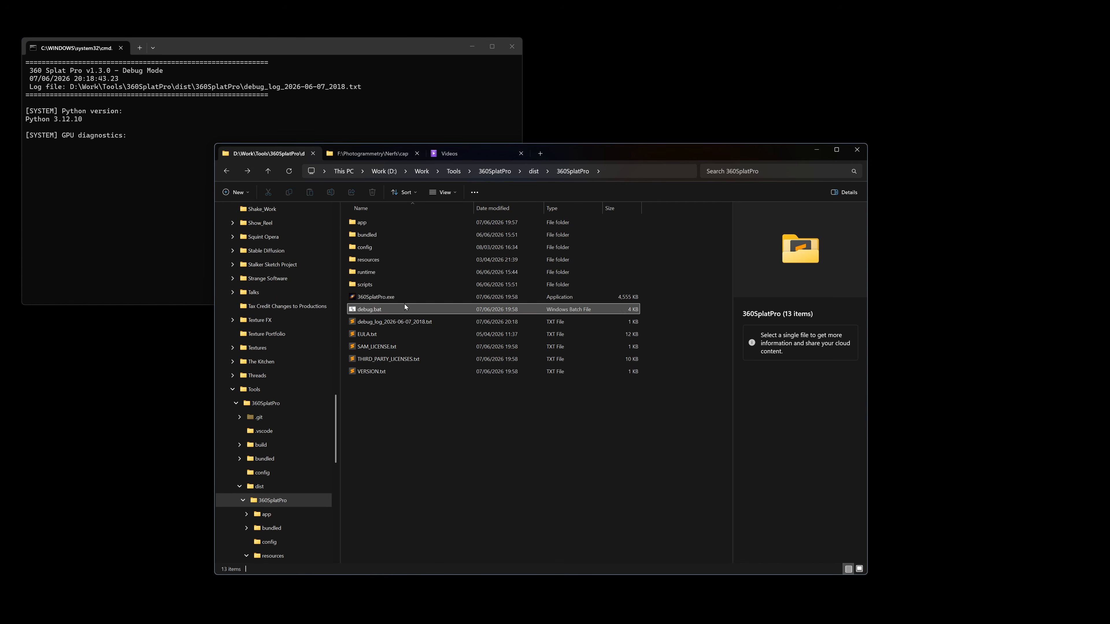
{"action": "left_click", "coordinate": [406, 322]}
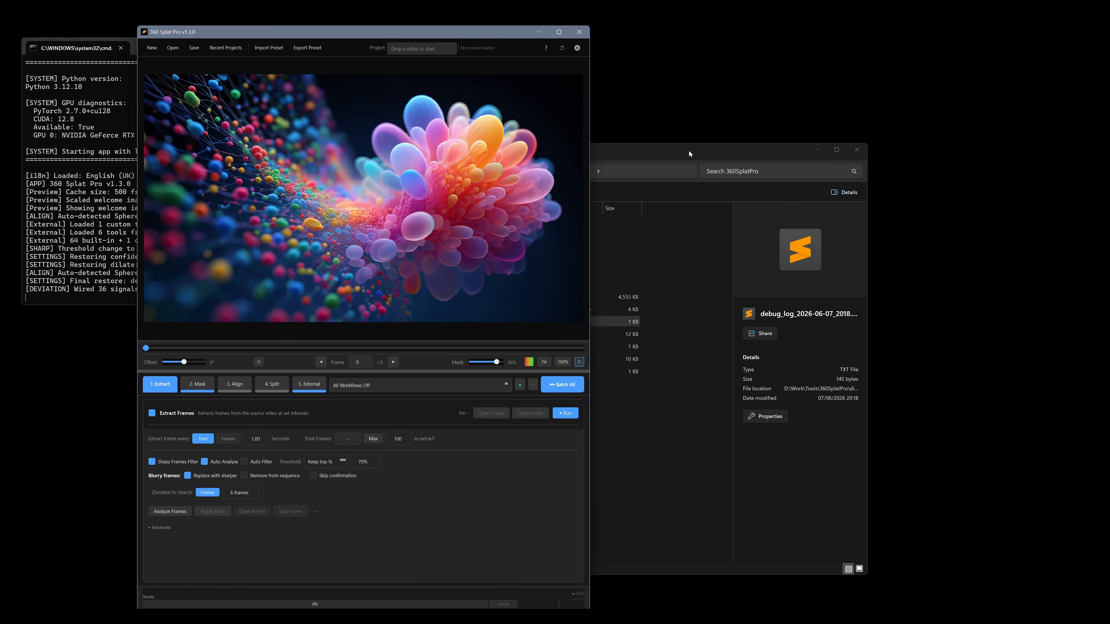
Move the File Explorer window clear of 360 Splat Pro, show the RAW_multicam_Insta360_x3 folder, and bring the application forward
{"action": "left_click_drag", "start_coordinate": [702, 151], "coordinate": [895, 176]}
{"action": "left_click", "coordinate": [554, 176]}
{"action": "left_click", "coordinate": [260, 200]}
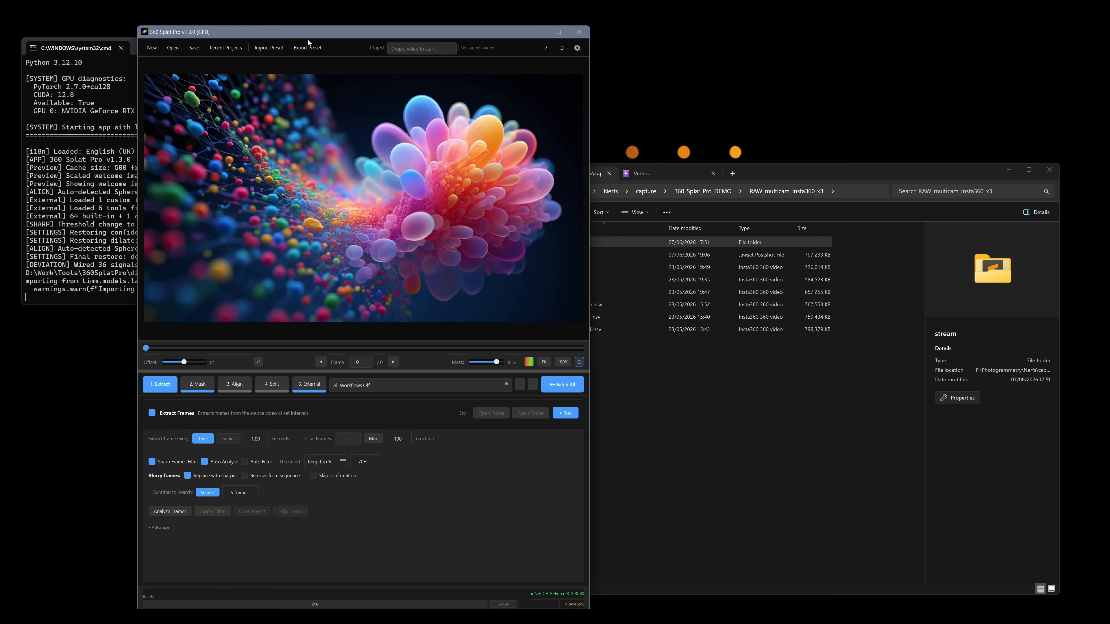
{"action": "left_click_drag", "start_coordinate": [312, 30], "coordinate": [315, 29]}
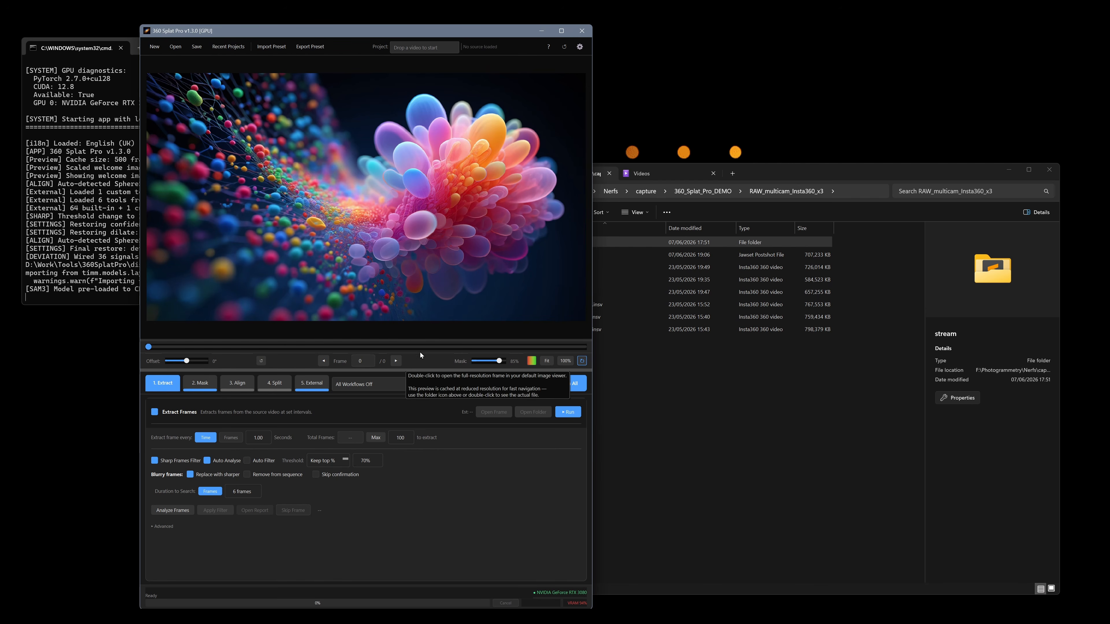
Look through the workflow presets, expand the advanced frame extraction settings and enable applying the Insta360 X5 I-Log LUT on extraction
{"action": "left_click", "coordinate": [384, 387]}
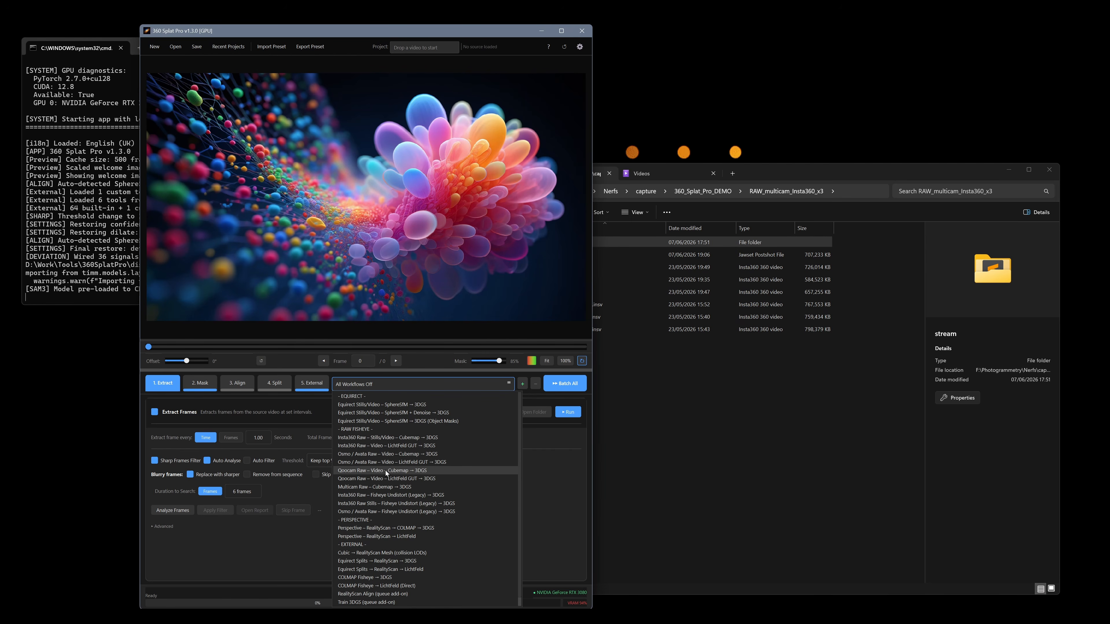
{"action": "left_click", "coordinate": [280, 522]}
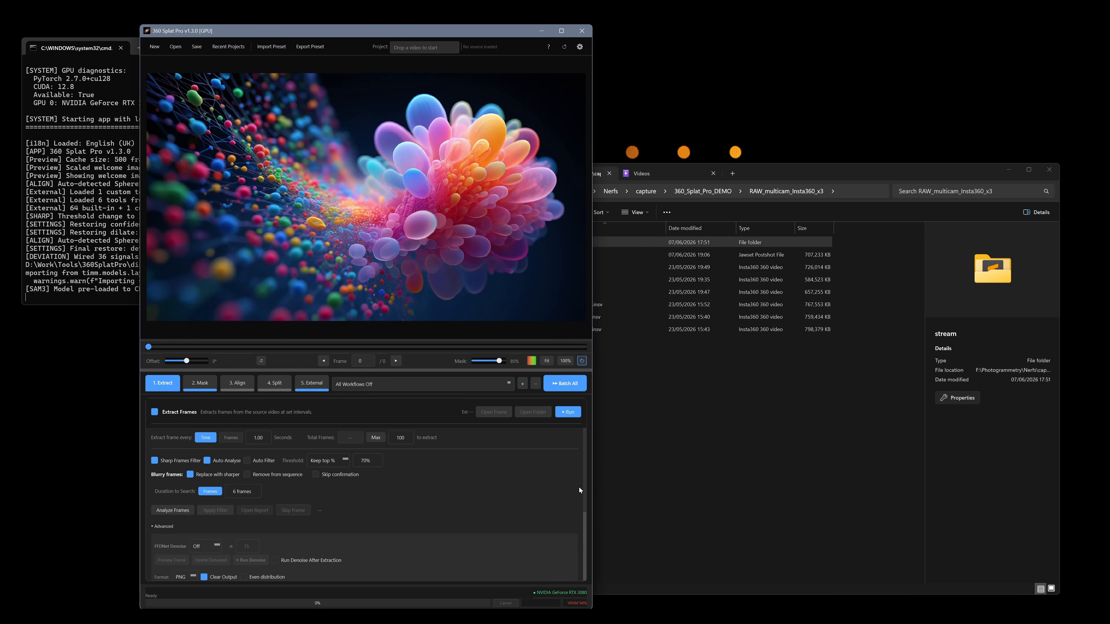
{"action": "scroll", "coordinate": [587, 491], "scroll_direction": "down", "scroll_amount": 3}
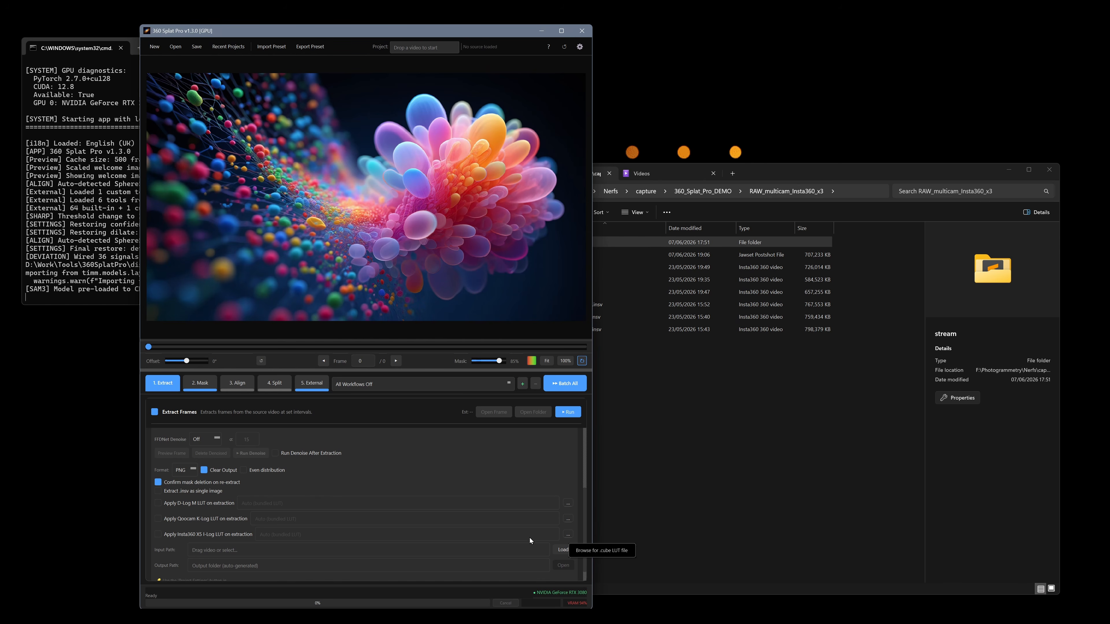
{"action": "left_click", "coordinate": [158, 534]}
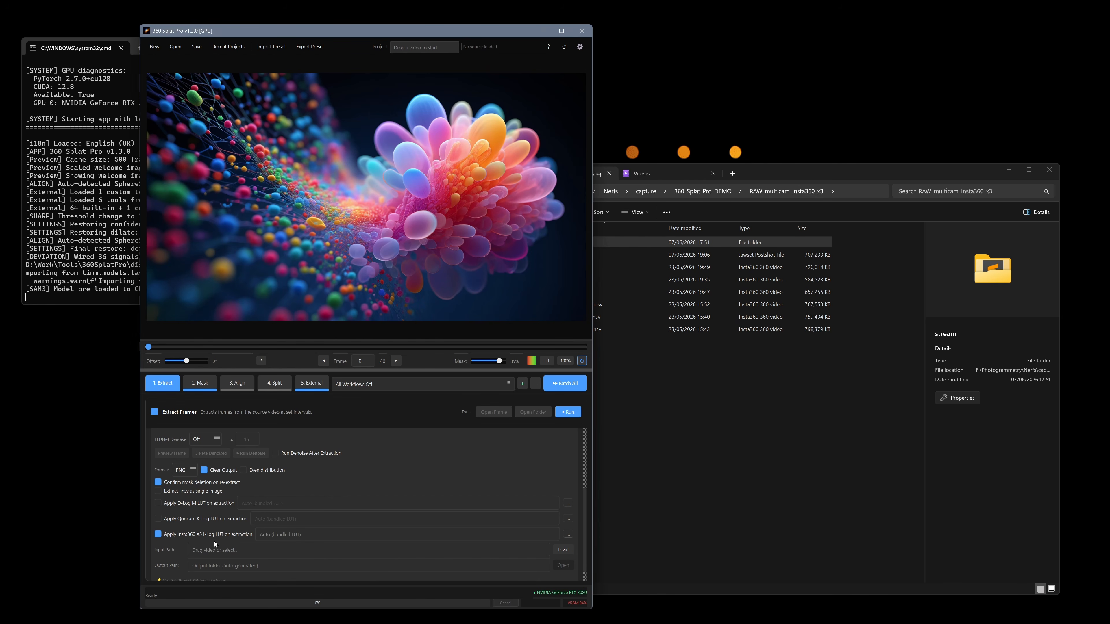
Load the Equirect Stills/Video – SphereSfM → 3DGS workflow and enable the Insta360 X5 I-Log LUT on extraction again
{"action": "left_click", "coordinate": [401, 384]}
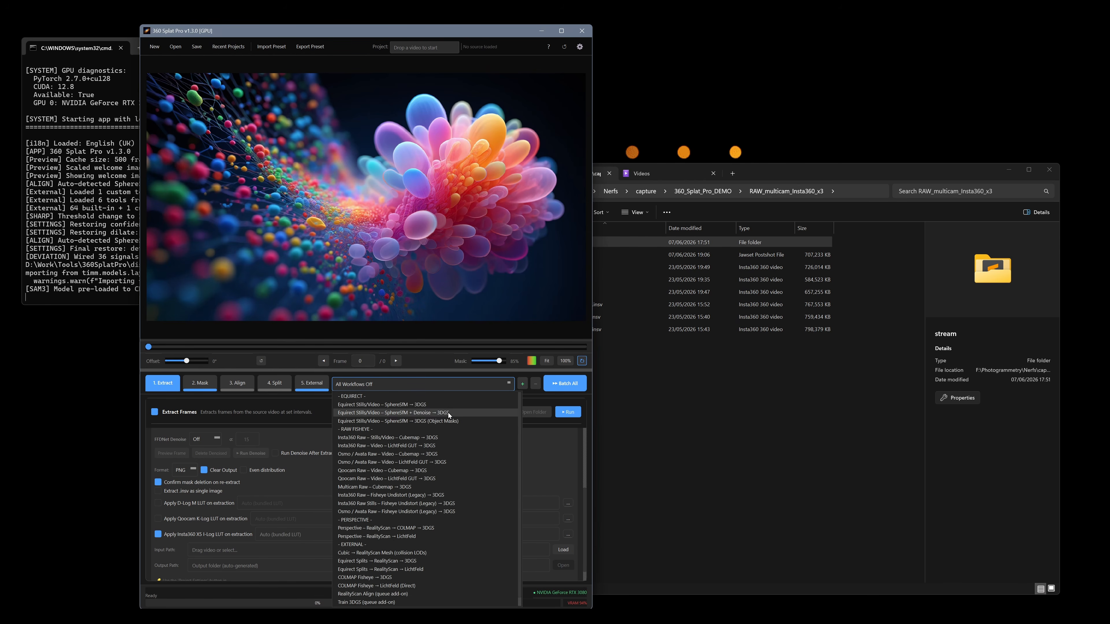
{"action": "left_click", "coordinate": [434, 404]}
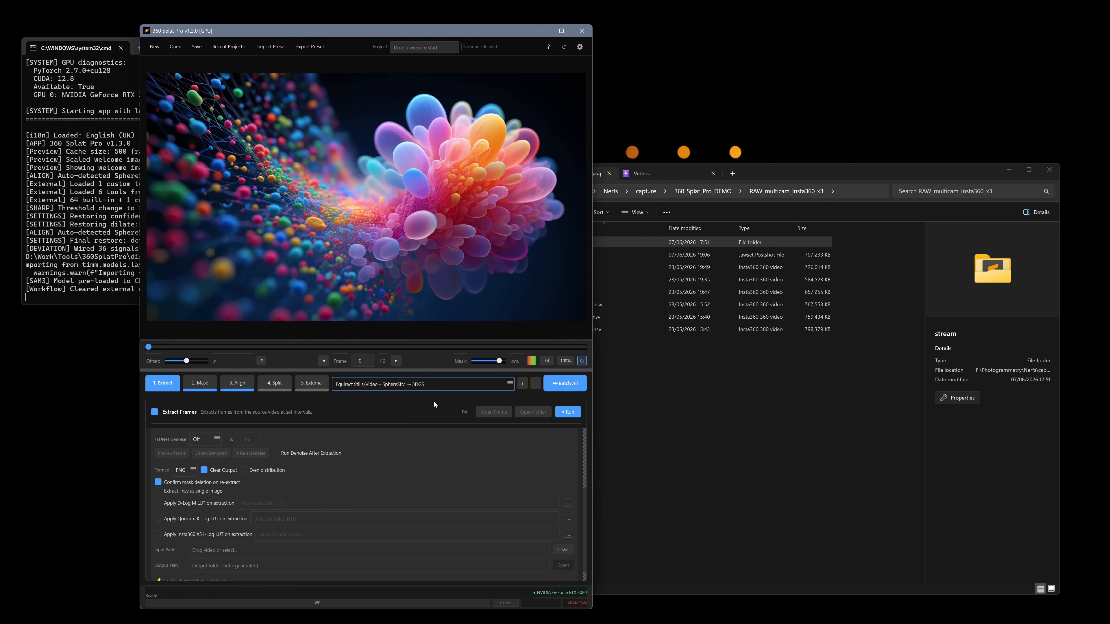
{"action": "left_click", "coordinate": [159, 536]}
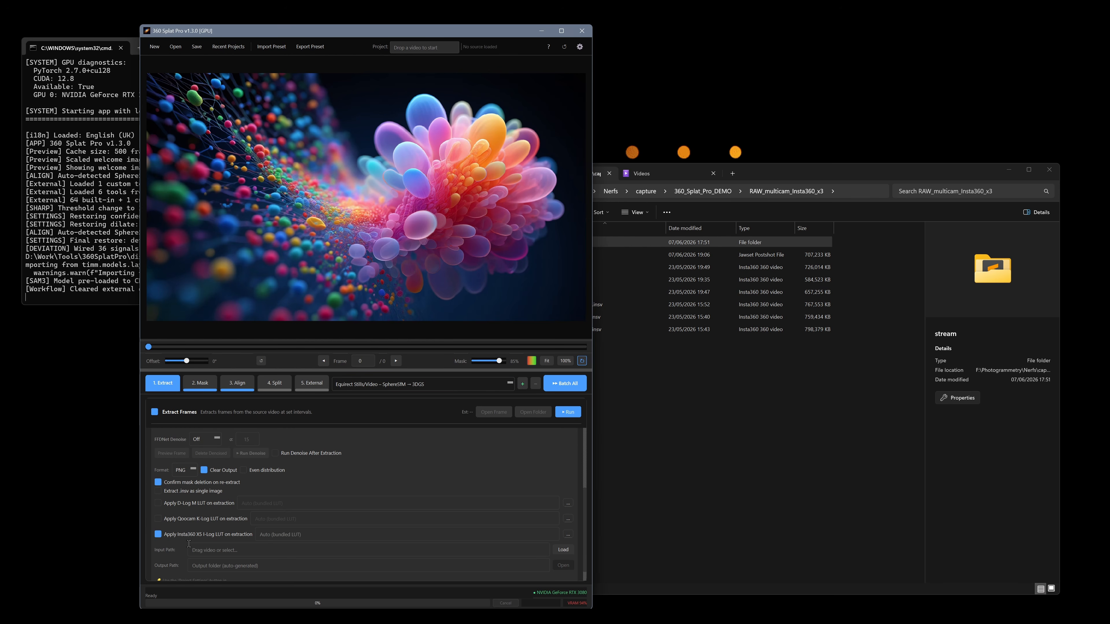
Check the dialog for saving a custom workflow without saving one, and review the list of available workflows
{"action": "left_click", "coordinate": [523, 384]}
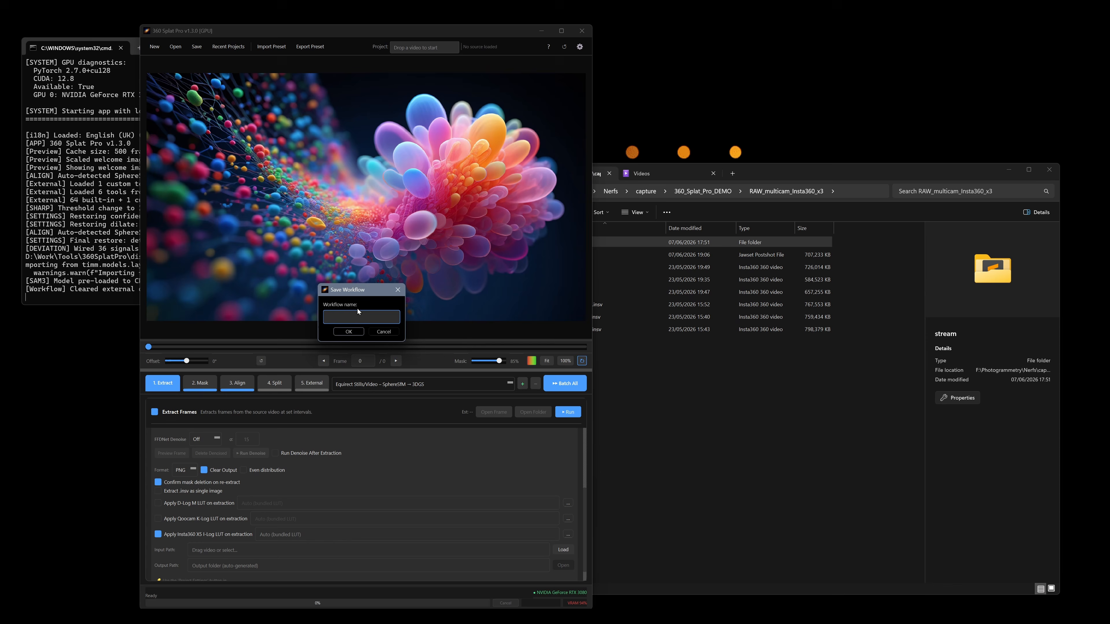
{"action": "left_click", "coordinate": [384, 332]}
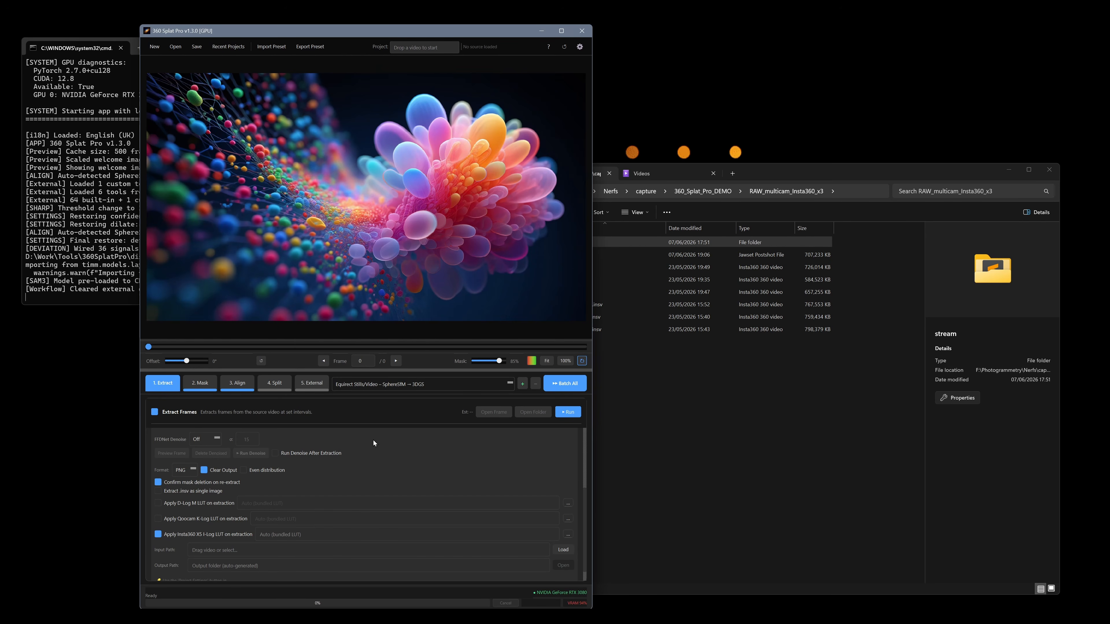
{"action": "left_click", "coordinate": [427, 385]}
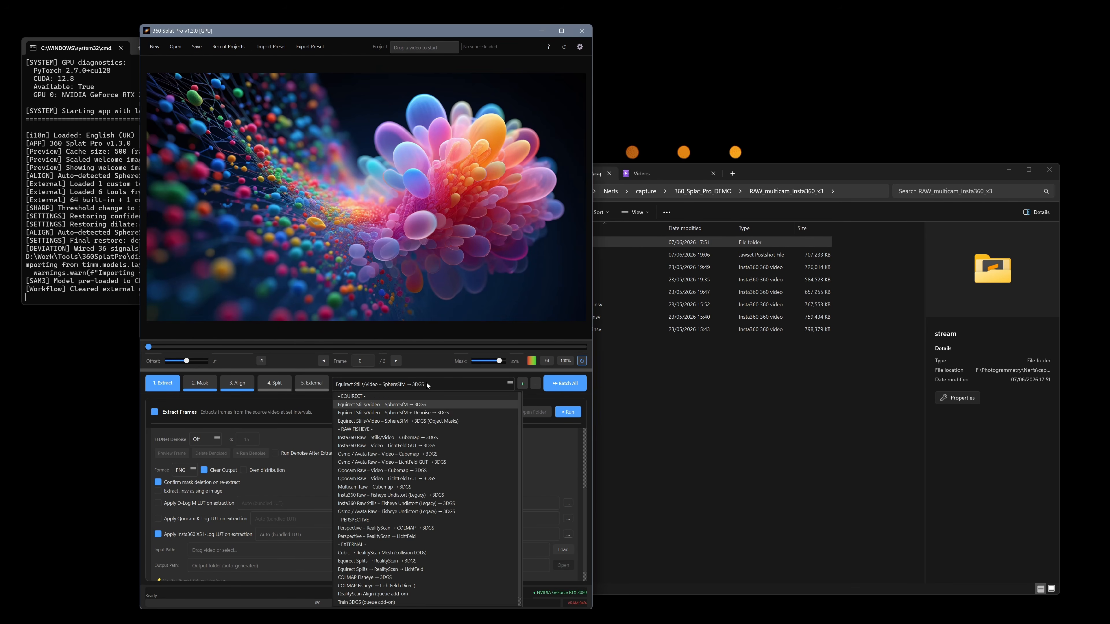
{"action": "left_click", "coordinate": [583, 402]}
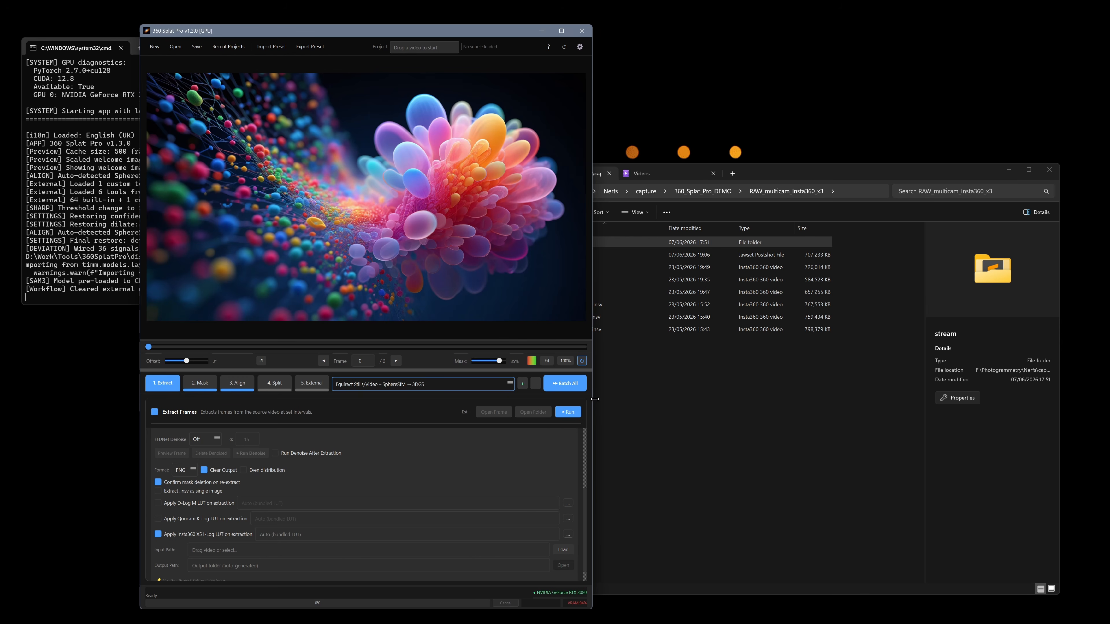
Narrow the 360 Splat Pro window, checking how the workflow list displays at a reduced width
{"action": "left_click_drag", "start_coordinate": [593, 402], "coordinate": [487, 400]}
{"action": "left_click", "coordinate": [402, 384]}
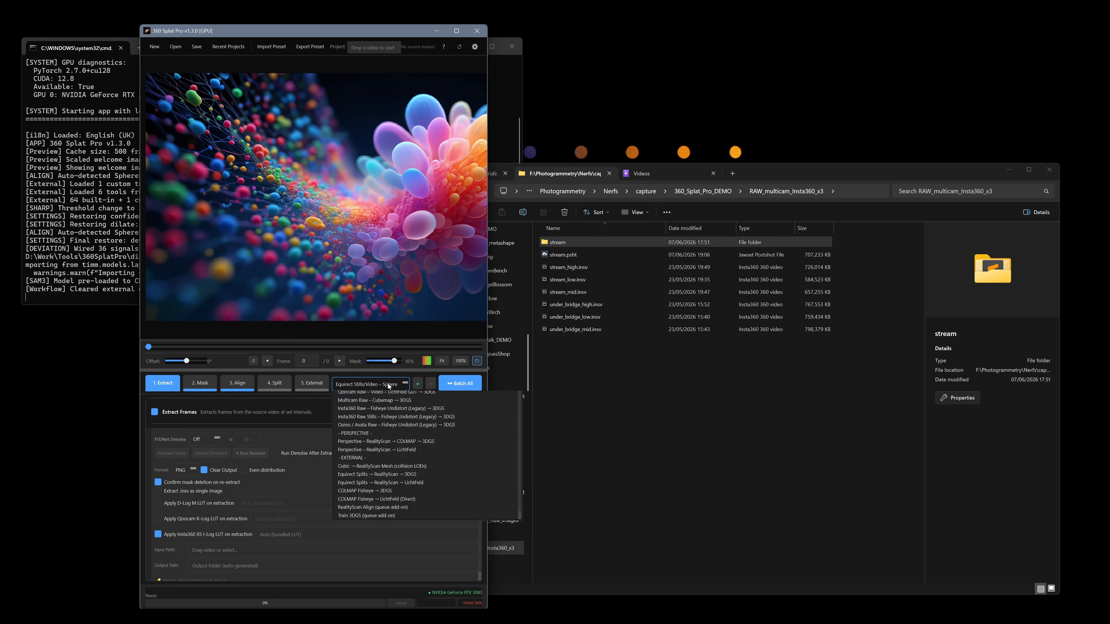
{"action": "left_click", "coordinate": [288, 399]}
{"action": "left_click_drag", "start_coordinate": [487, 400], "coordinate": [556, 400]}
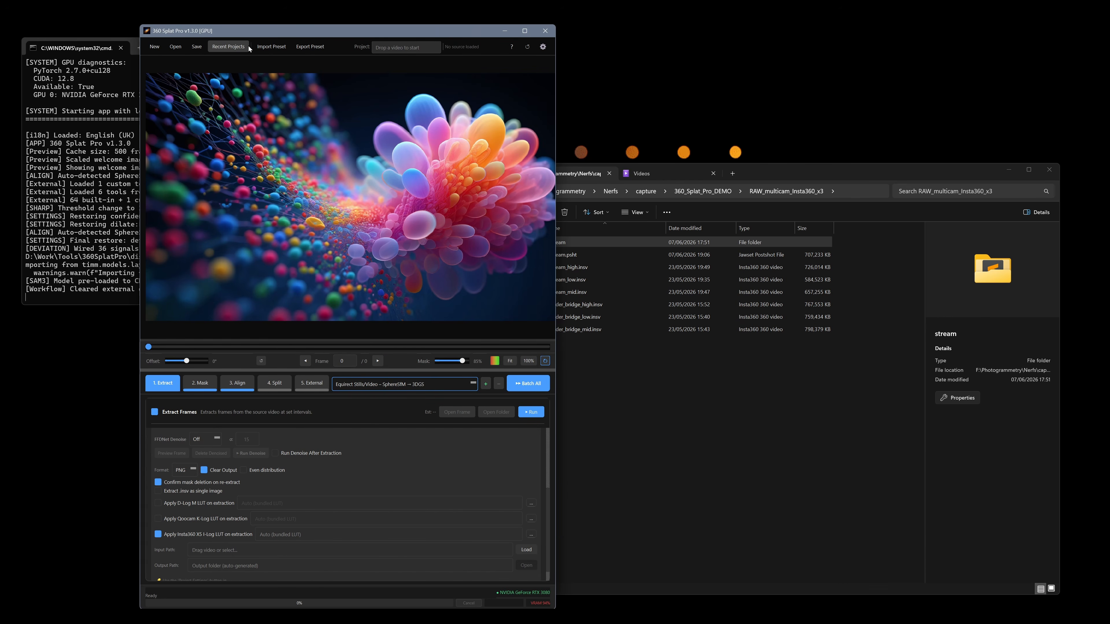
Review the executable paths in the External stage's advanced settings and check the Add Tool dialog without adding a tool
{"action": "left_click", "coordinate": [311, 383]}
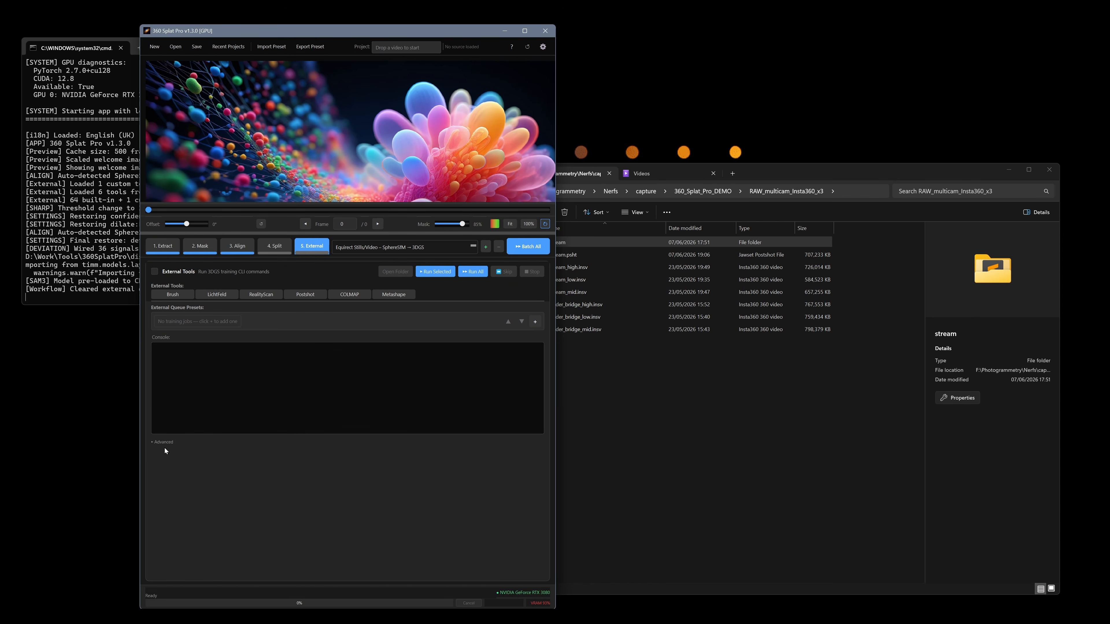
{"action": "left_click", "coordinate": [152, 443]}
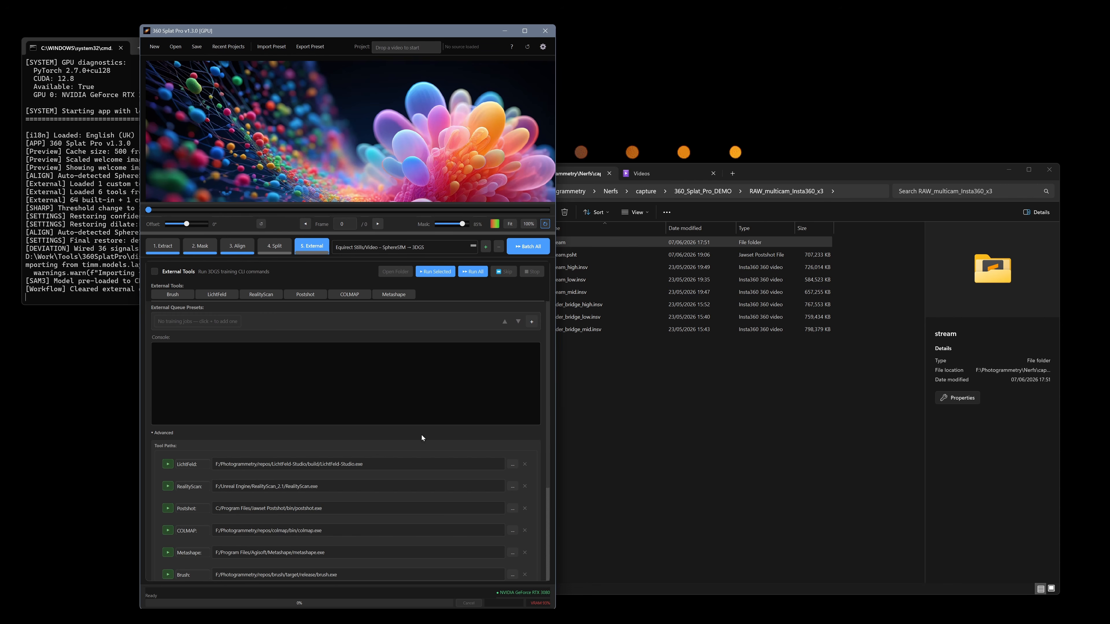
{"action": "scroll", "coordinate": [407, 421], "scroll_direction": "down", "scroll_amount": 3}
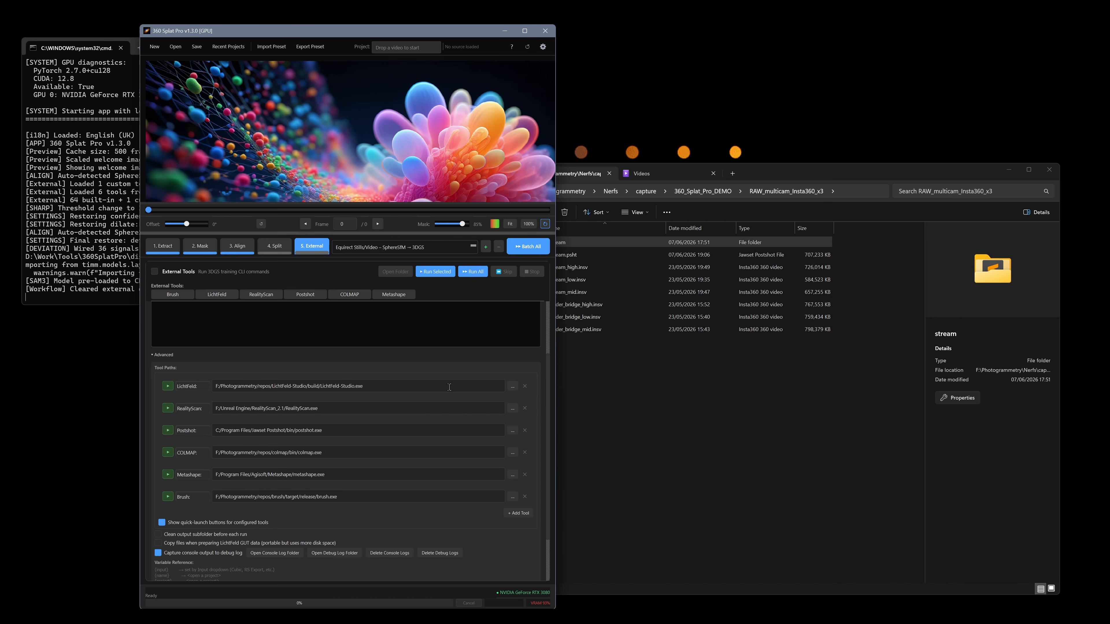
{"action": "left_click", "coordinate": [518, 513]}
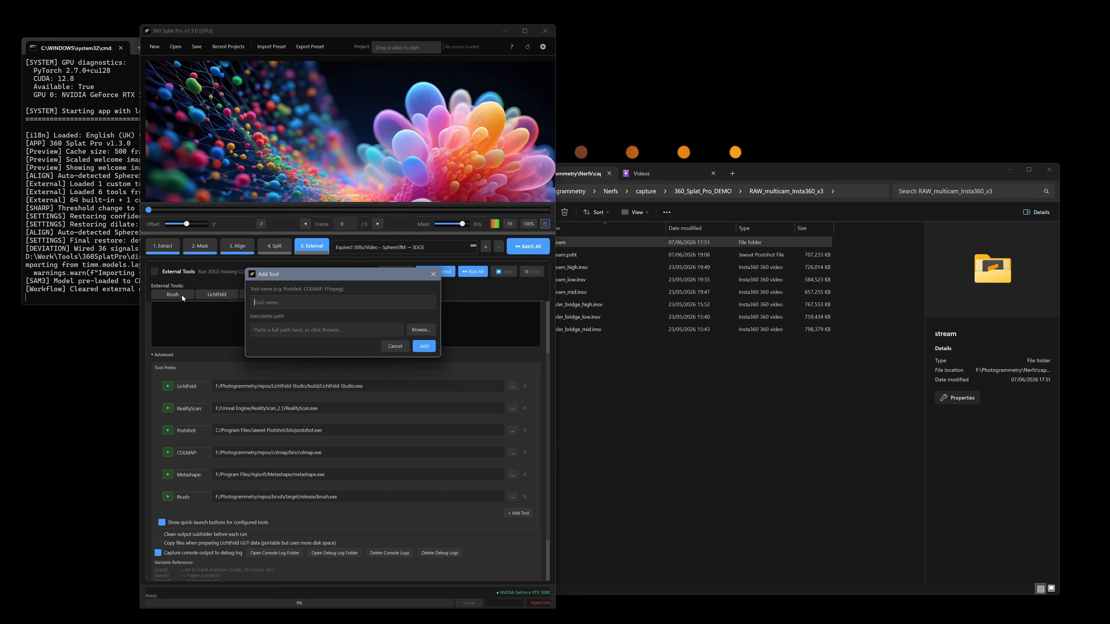
{"action": "left_click", "coordinate": [395, 346]}
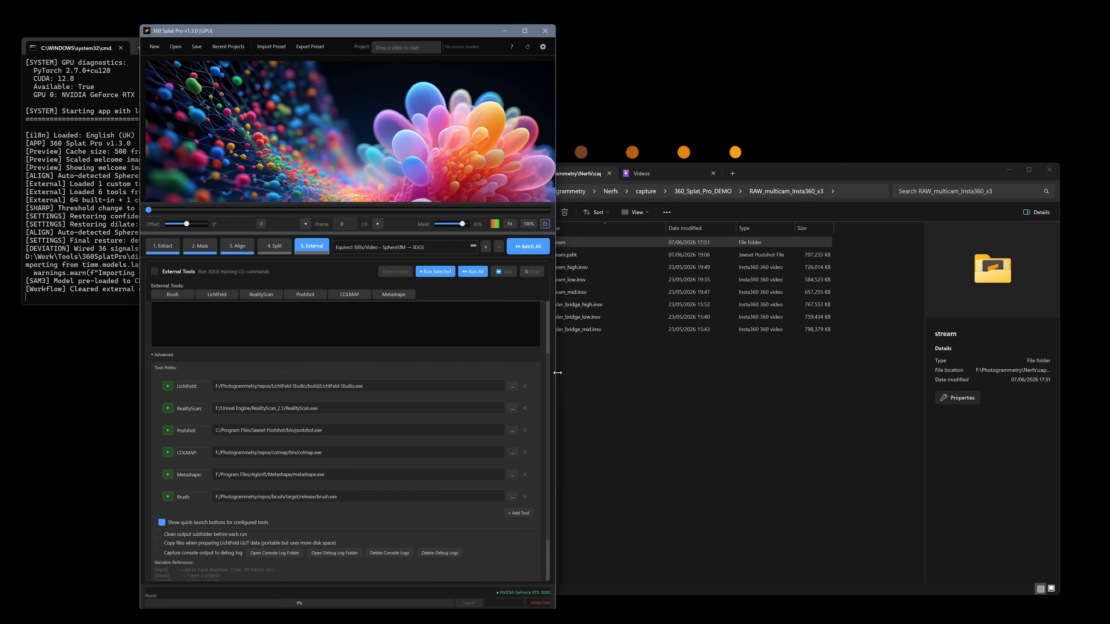
Try the option to capture console output to the debug log, then turn it off again
{"action": "scroll", "coordinate": [545, 361], "scroll_direction": "up", "scroll_amount": 3}
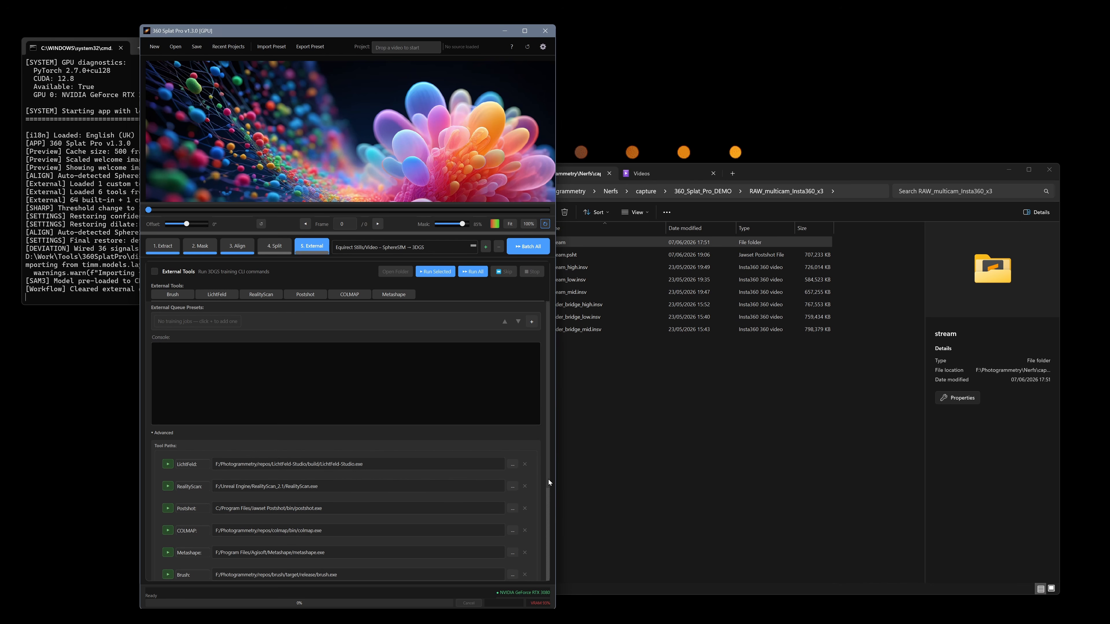
{"action": "left_click_drag", "start_coordinate": [548, 480], "coordinate": [549, 570]}
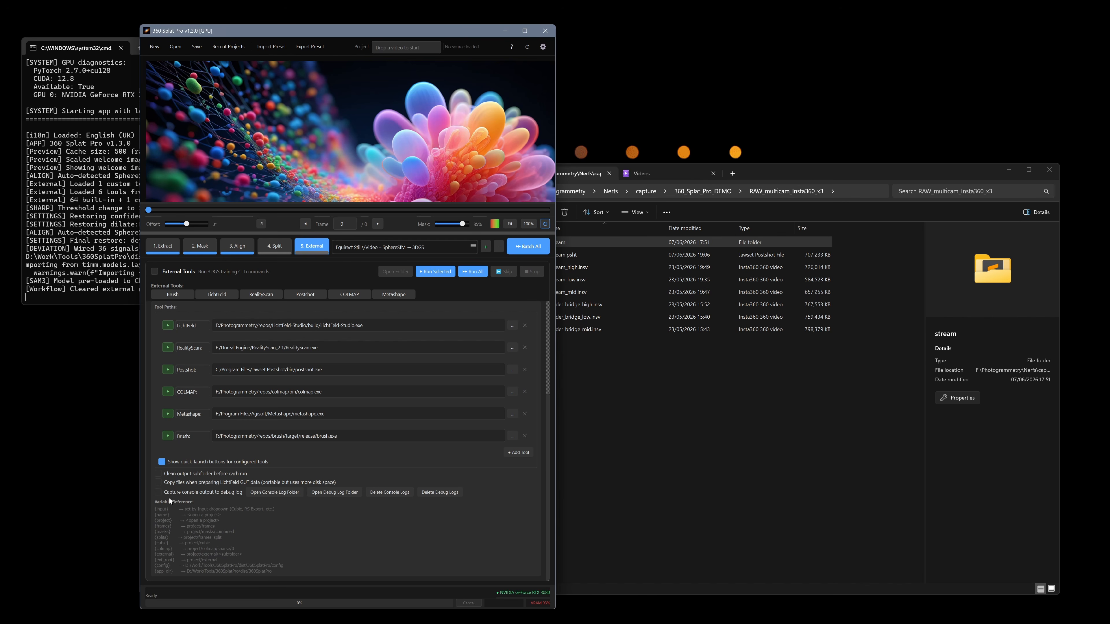
{"action": "left_click", "coordinate": [158, 493]}
{"action": "left_click", "coordinate": [174, 493]}
Examine the raw fisheye and multicam presets in the workflow list without changing the selected workflow
{"action": "left_click", "coordinate": [390, 247]}
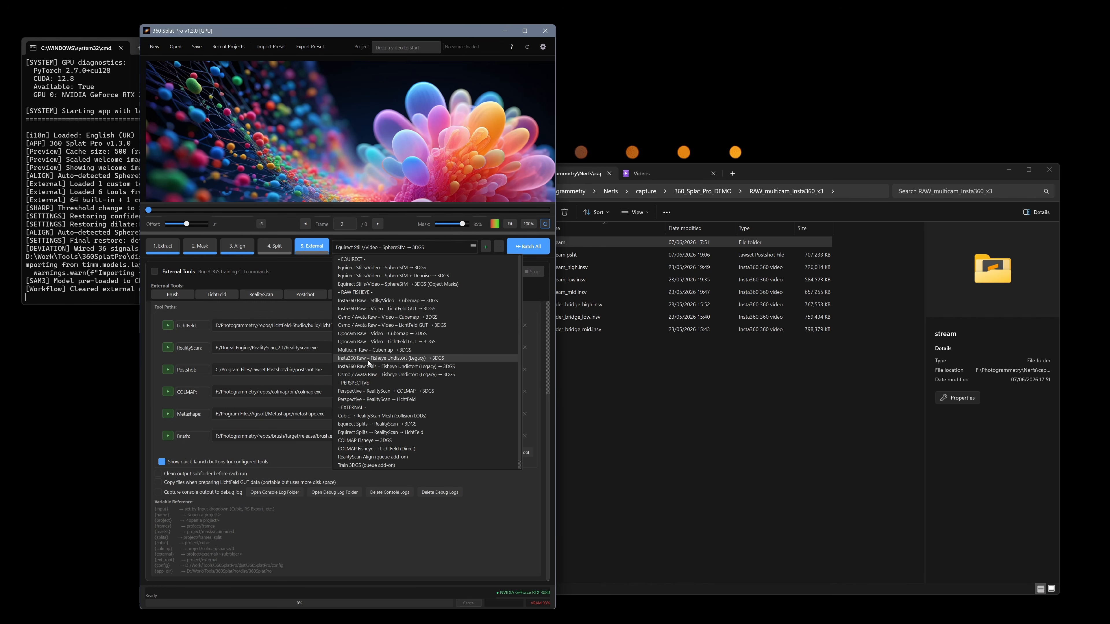
{"action": "mouse_move", "coordinate": [380, 351]}
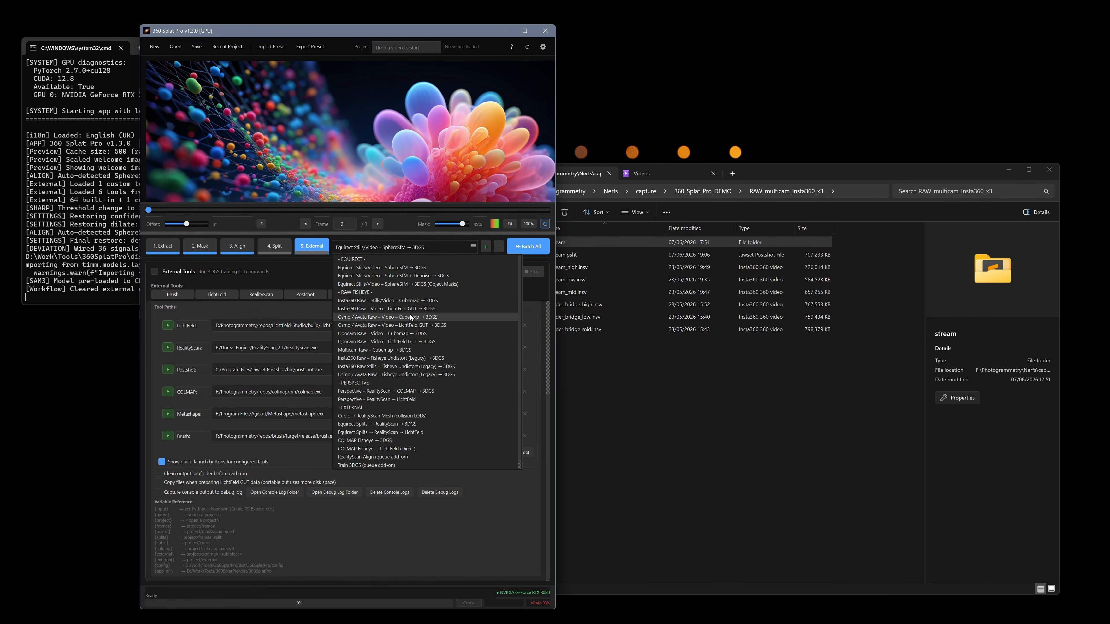
{"action": "mouse_move", "coordinate": [409, 303]}
{"action": "left_click", "coordinate": [551, 323]}
Bring 360 Splat Pro back in front of File Explorer and enlarge its image preview area
{"action": "left_click", "coordinate": [699, 400]}
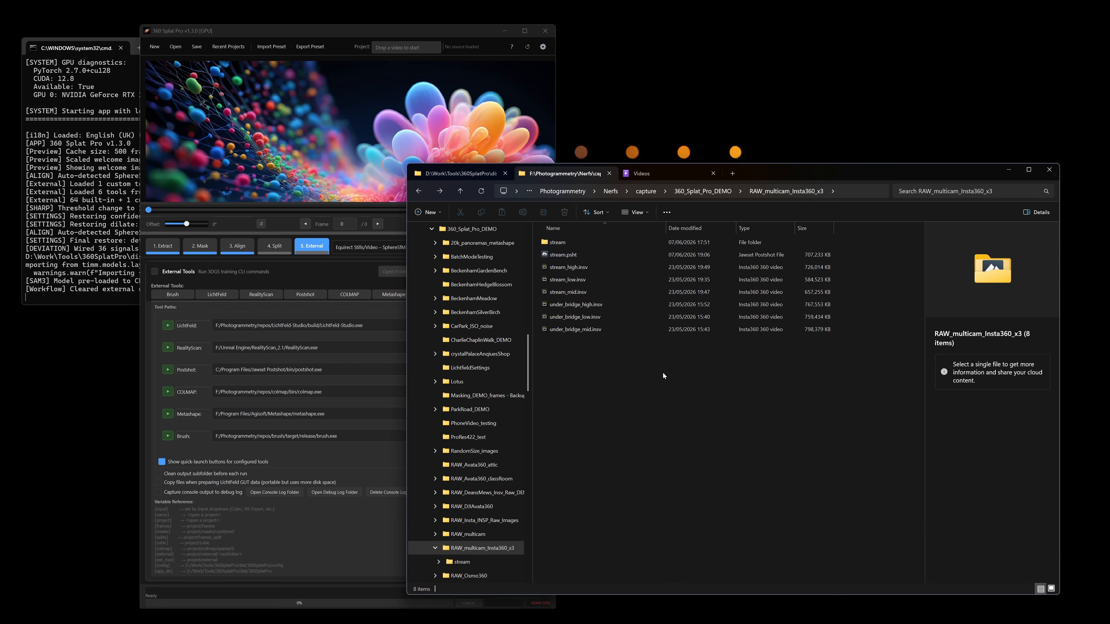
{"action": "left_click", "coordinate": [345, 102]}
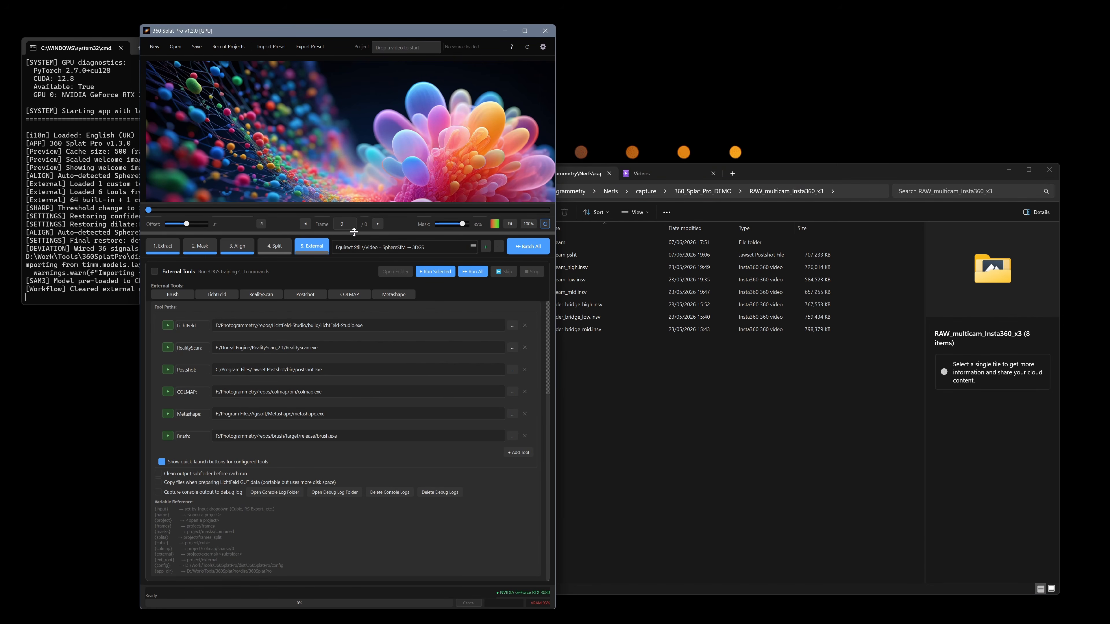
{"action": "left_click_drag", "start_coordinate": [354, 232], "coordinate": [346, 344]}
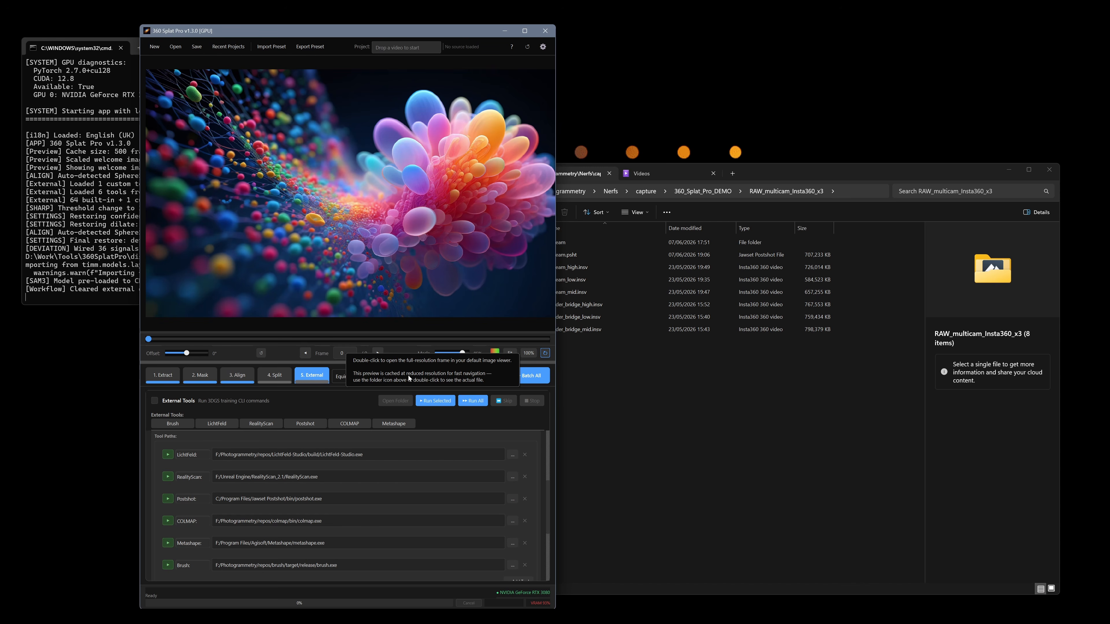
Load the Multicam Raw - Cubemap → 3DGS workflow and review its external queue, including the Fisheye → Cubemap (5-face) entry
{"action": "left_click", "coordinate": [399, 374]}
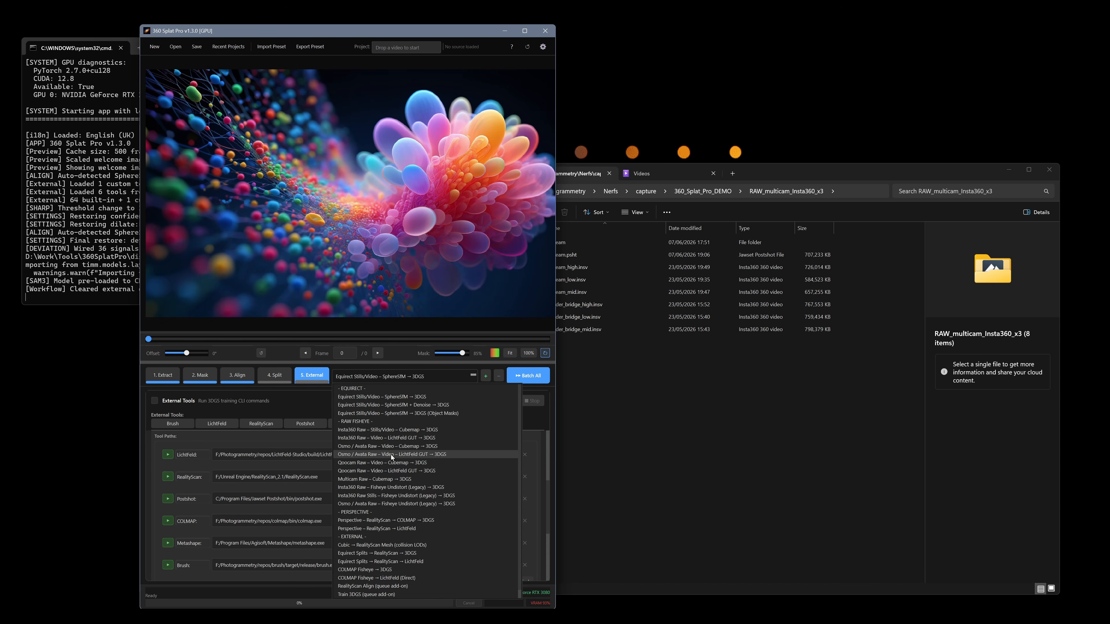
{"action": "left_click", "coordinate": [361, 479]}
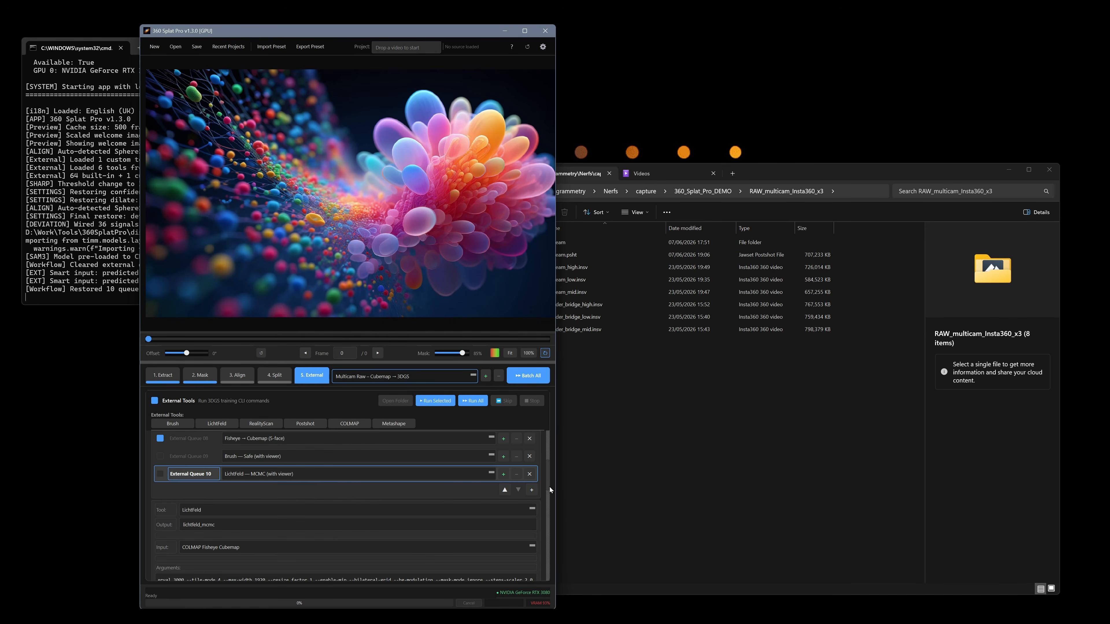
{"action": "left_click_drag", "start_coordinate": [550, 487], "coordinate": [550, 449]}
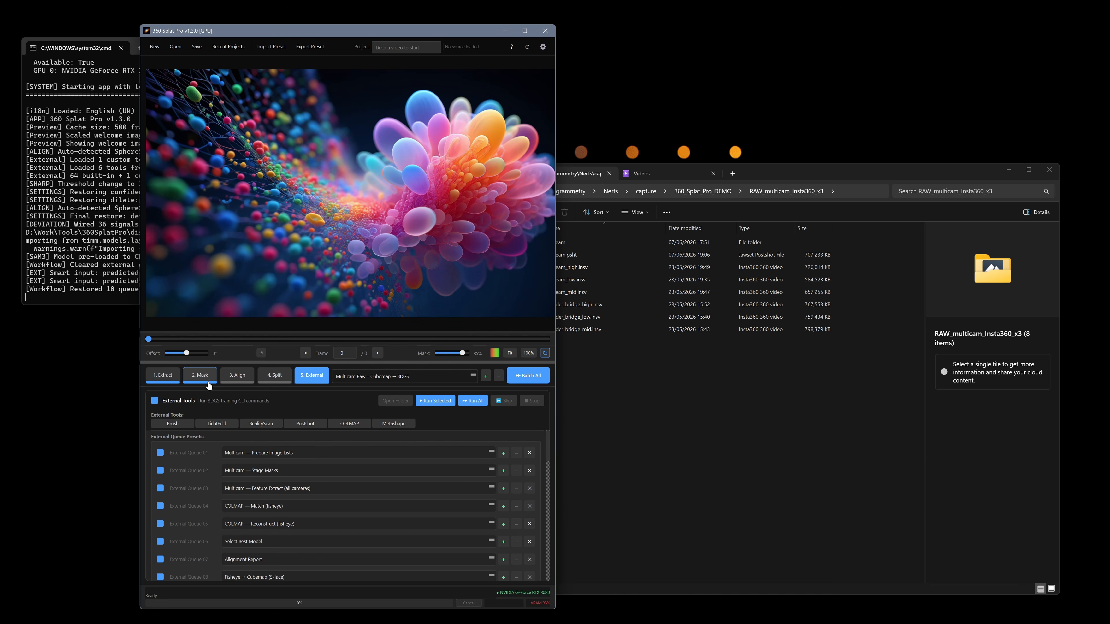
{"action": "left_click_drag", "start_coordinate": [552, 439], "coordinate": [550, 462]}
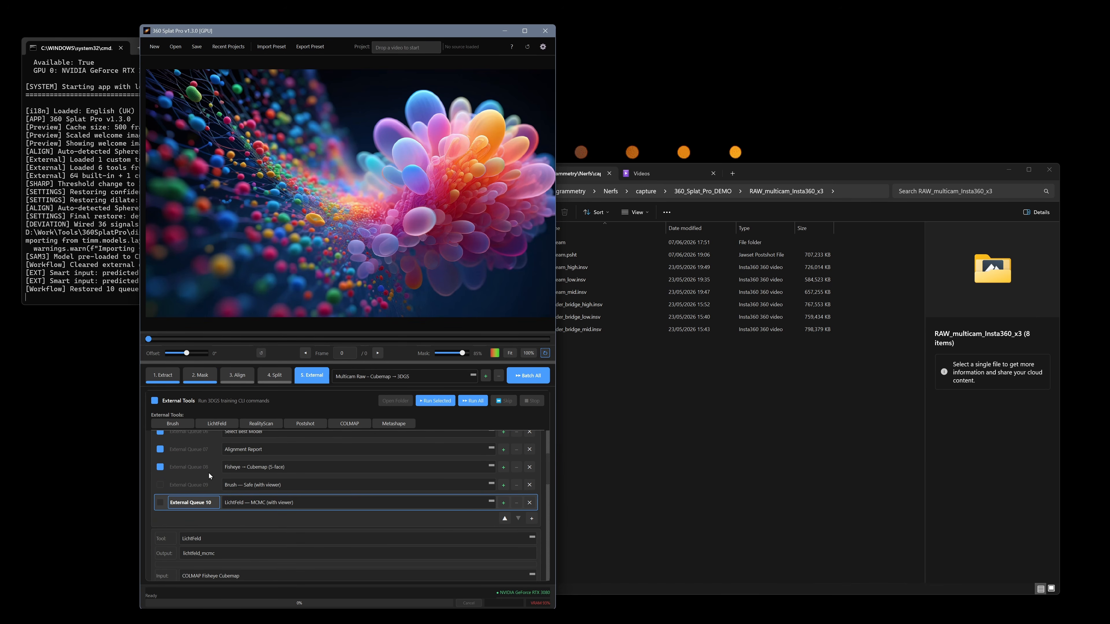
{"action": "left_click", "coordinate": [201, 468]}
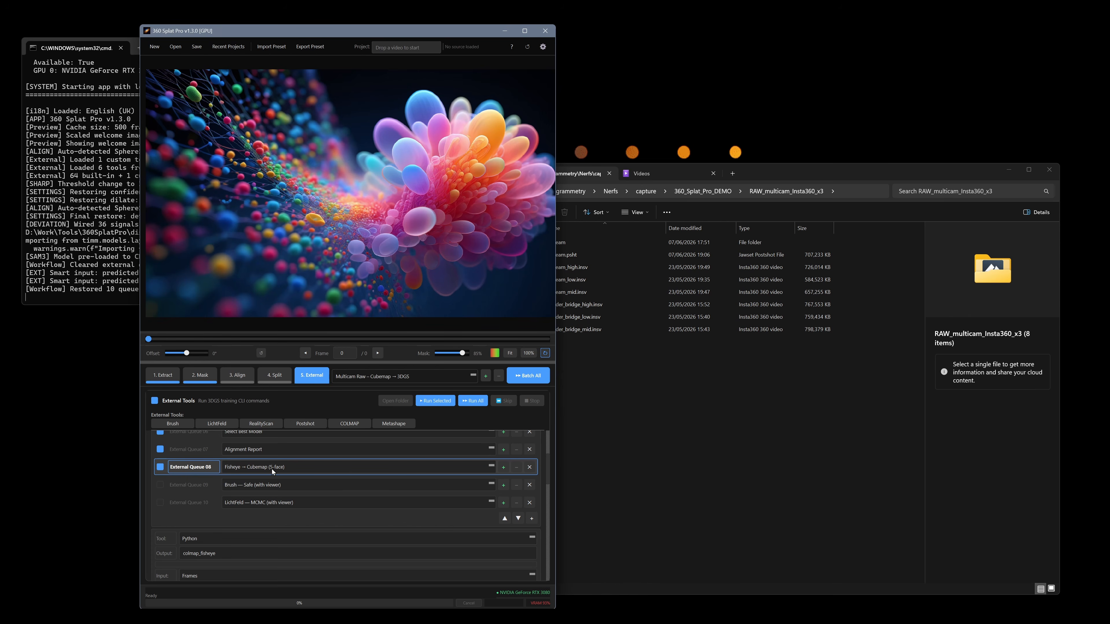
Load the Osmo / Avata Raw - Video - LichtFeld GUT → 3DGS workflow and inspect its Prepare LichtFeld GUT and LichtFeld GUT queue entries
{"action": "left_click", "coordinate": [435, 376]}
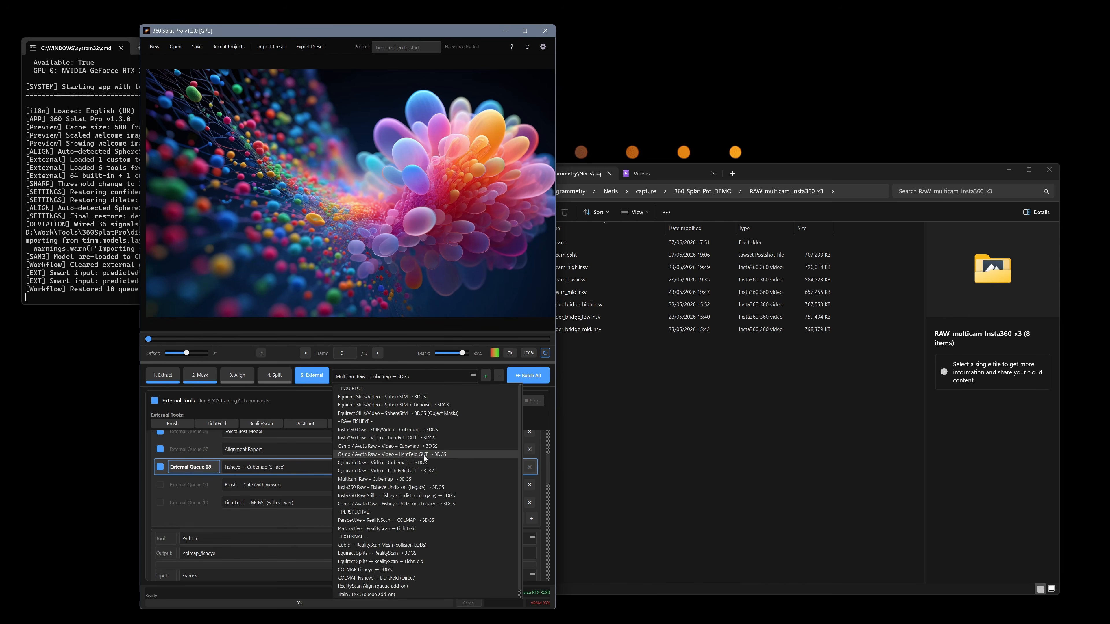
{"action": "left_click", "coordinate": [426, 455]}
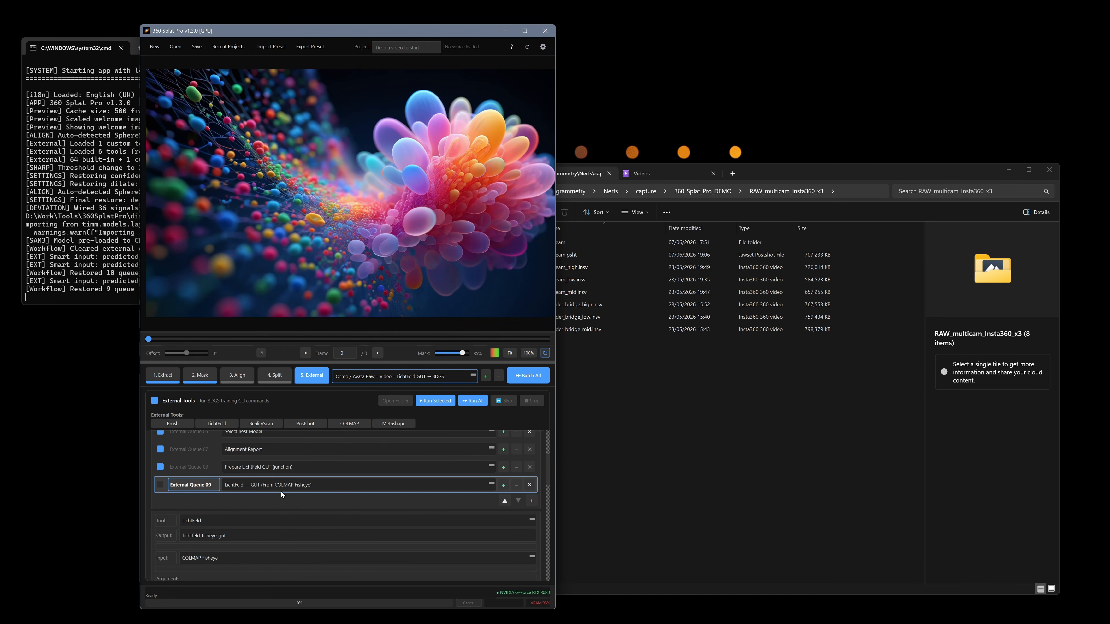
{"action": "left_click", "coordinate": [197, 468]}
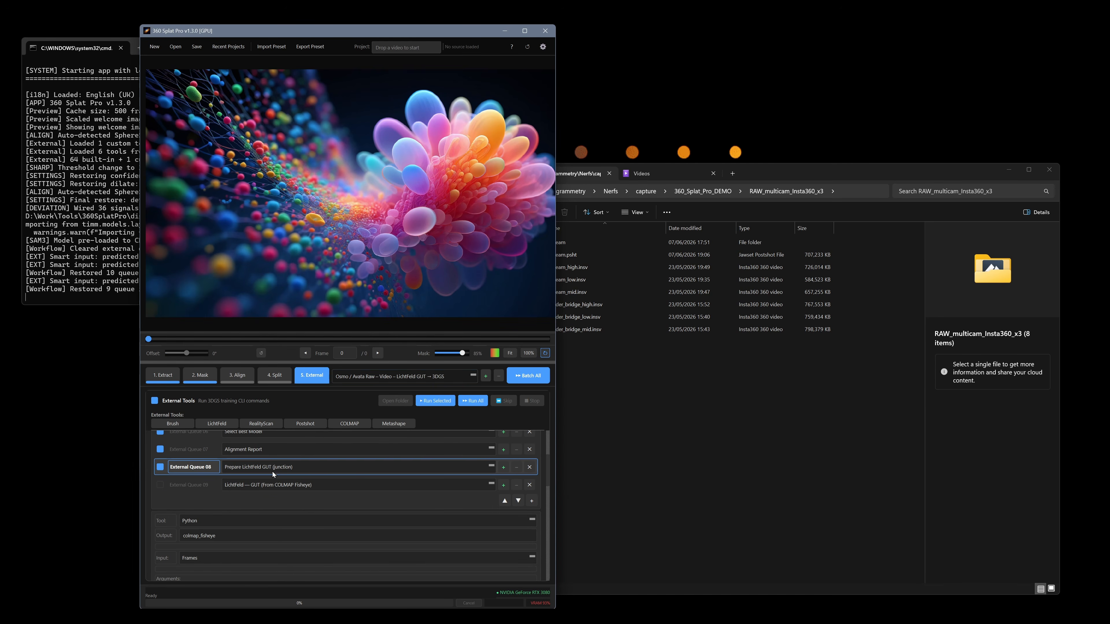
{"action": "left_click", "coordinate": [211, 487]}
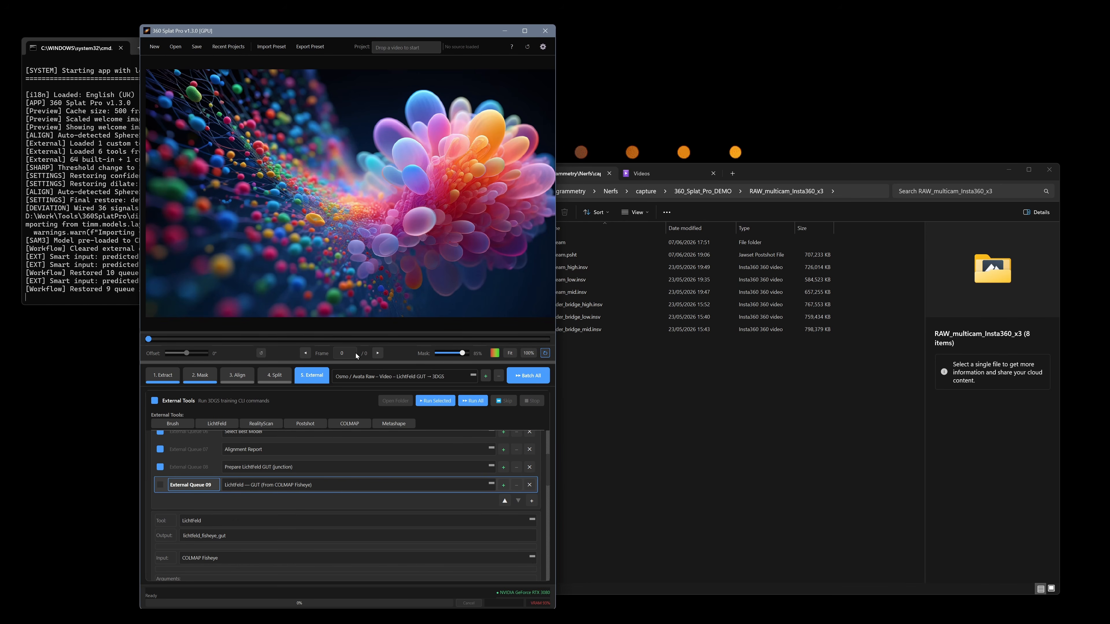
Load under_bridge_high.insv, under_bridge_low.insv and under_bridge_mid.insv from File Explorer into 360 Splat Pro as separate cameras
{"action": "left_click", "coordinate": [710, 400]}
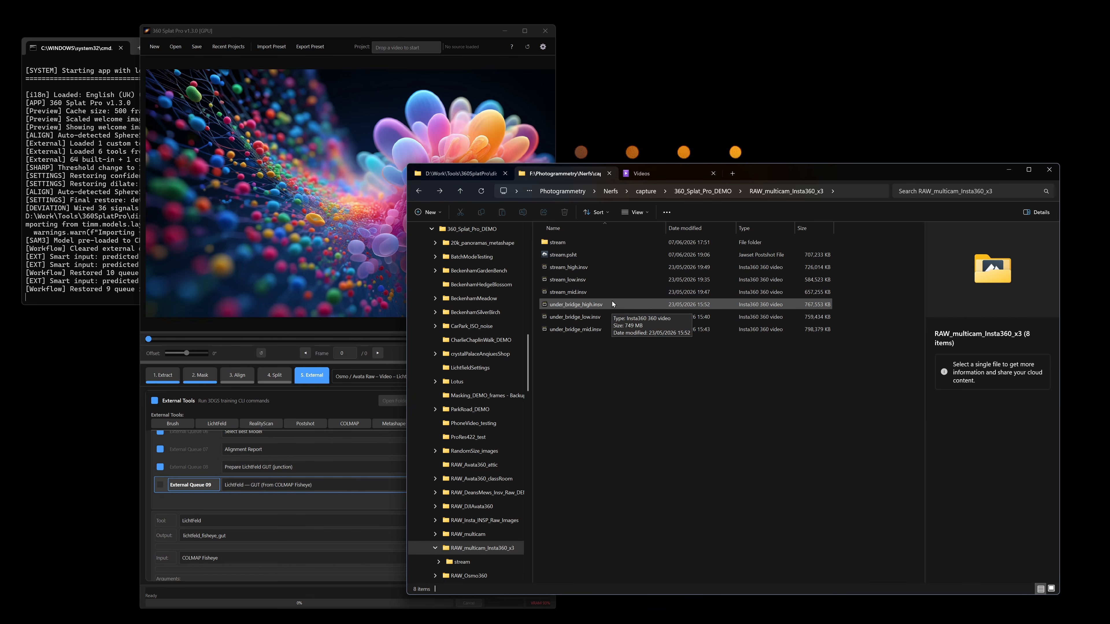
{"action": "left_click", "coordinate": [585, 306]}
{"action": "left_click", "coordinate": [593, 329], "text": "shift"}
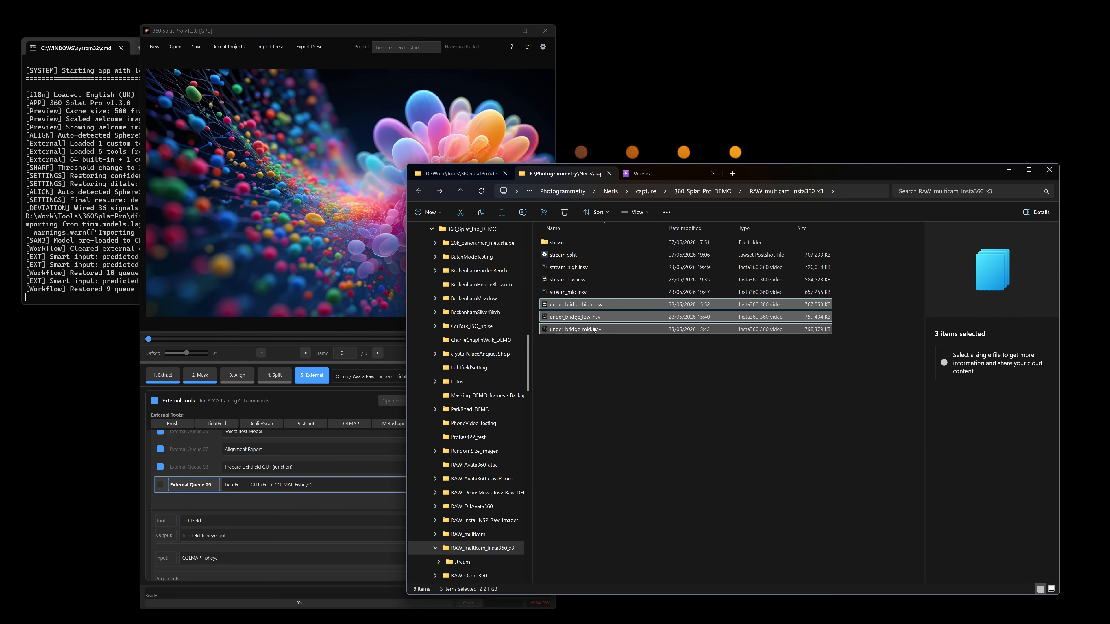
{"action": "left_click_drag", "start_coordinate": [593, 329], "coordinate": [247, 158]}
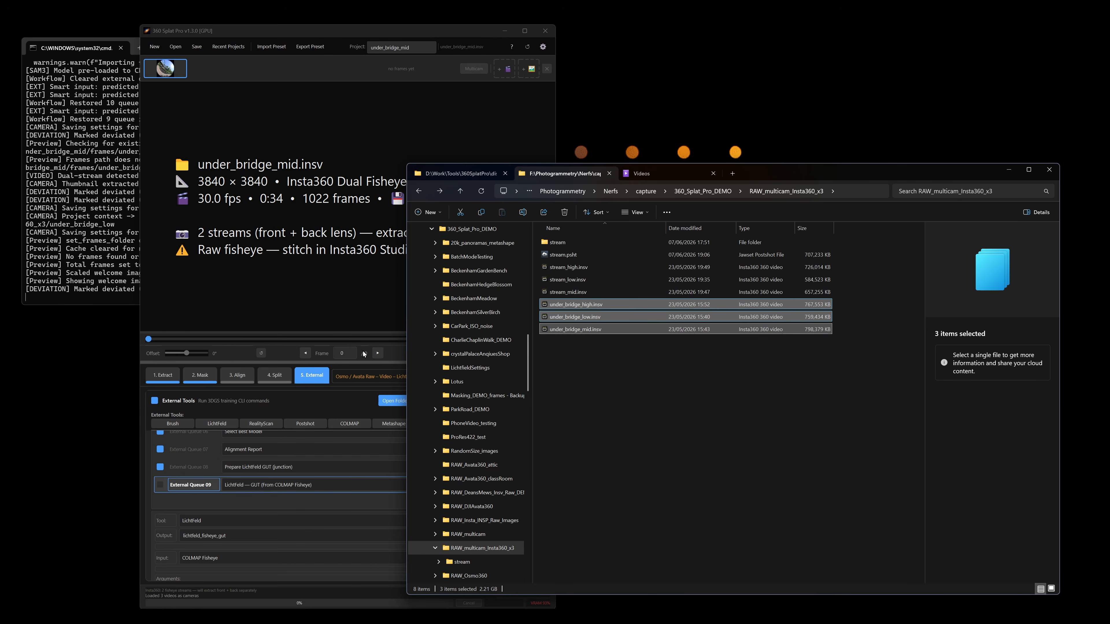
{"action": "left_click", "coordinate": [412, 102]}
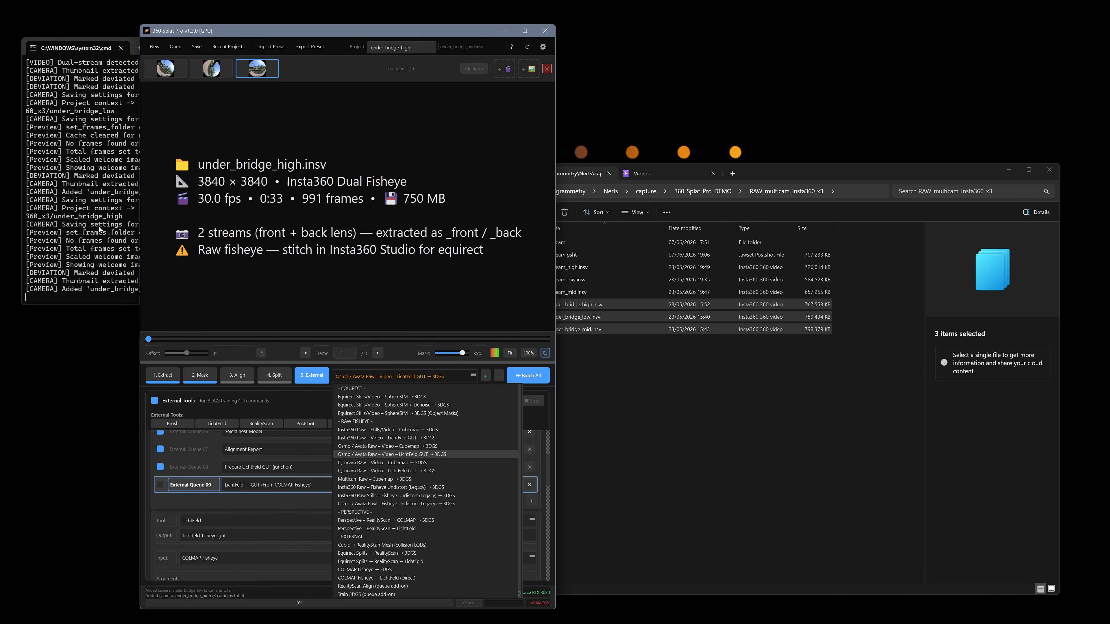
Turn on multicam mode for the three under_bridge cameras and select the Multicam Raw - Cubemap → 3DGS workflow
{"action": "left_click", "coordinate": [386, 223]}
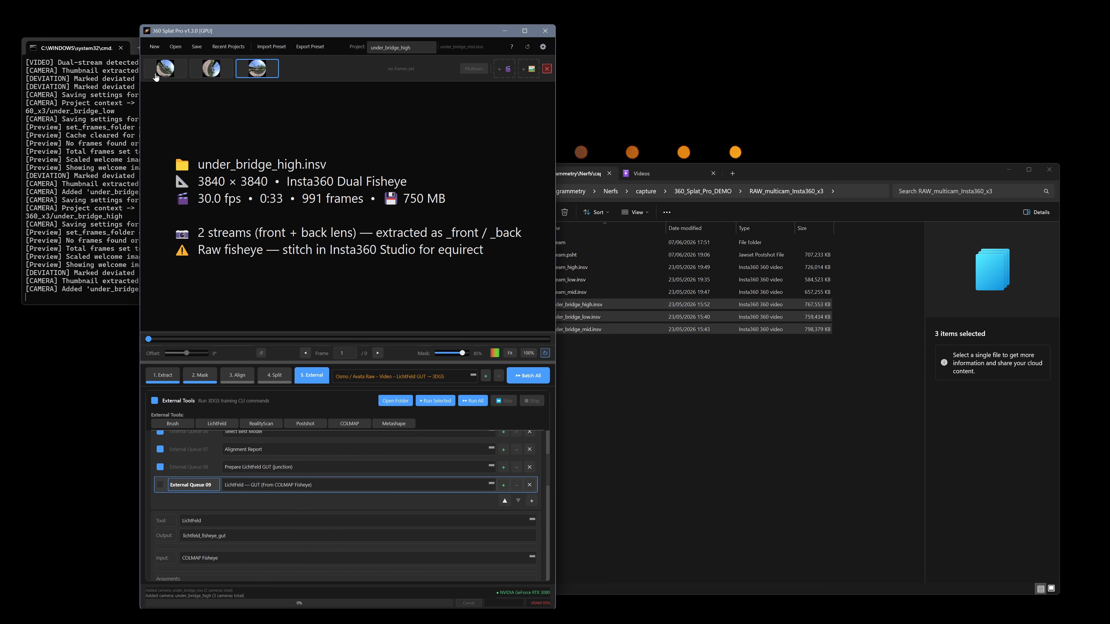
{"action": "left_click", "coordinate": [164, 70]}
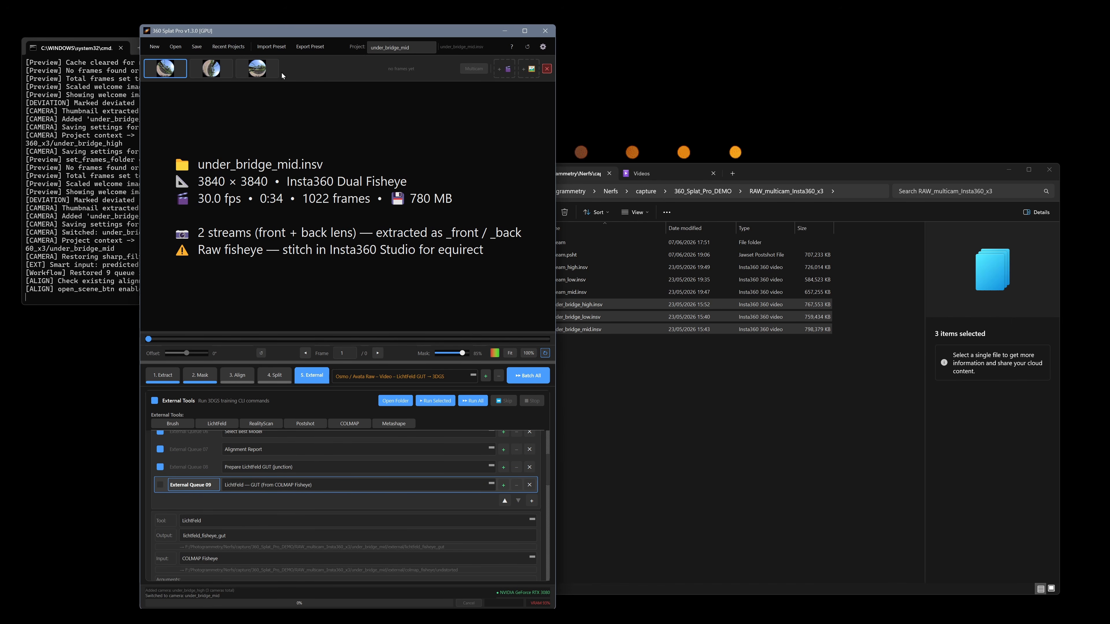
{"action": "left_click", "coordinate": [474, 69]}
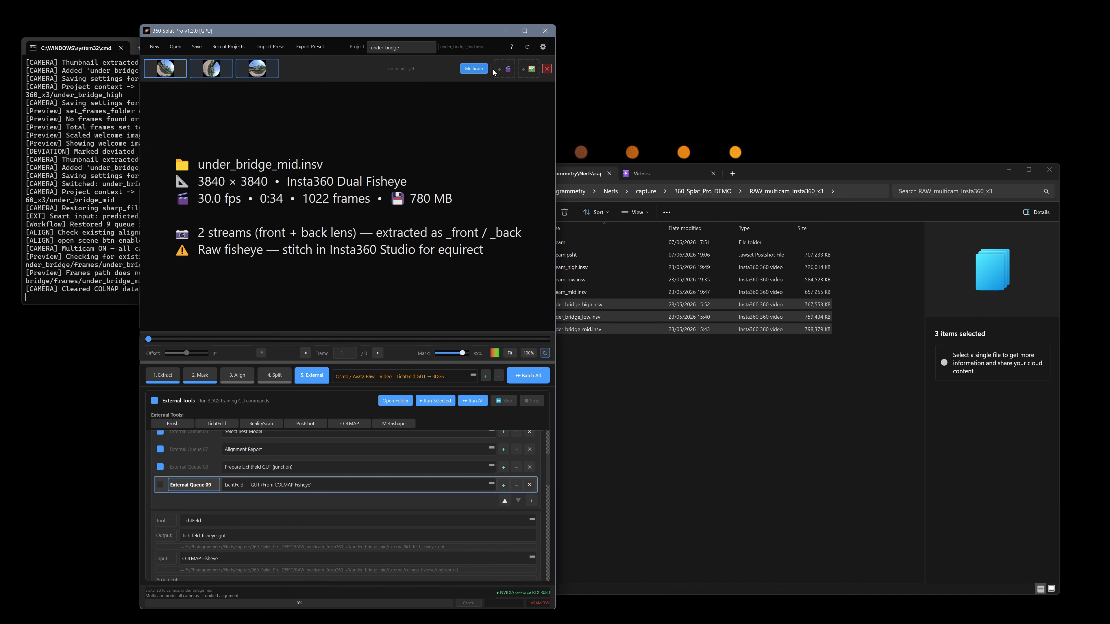
{"action": "left_click", "coordinate": [400, 372]}
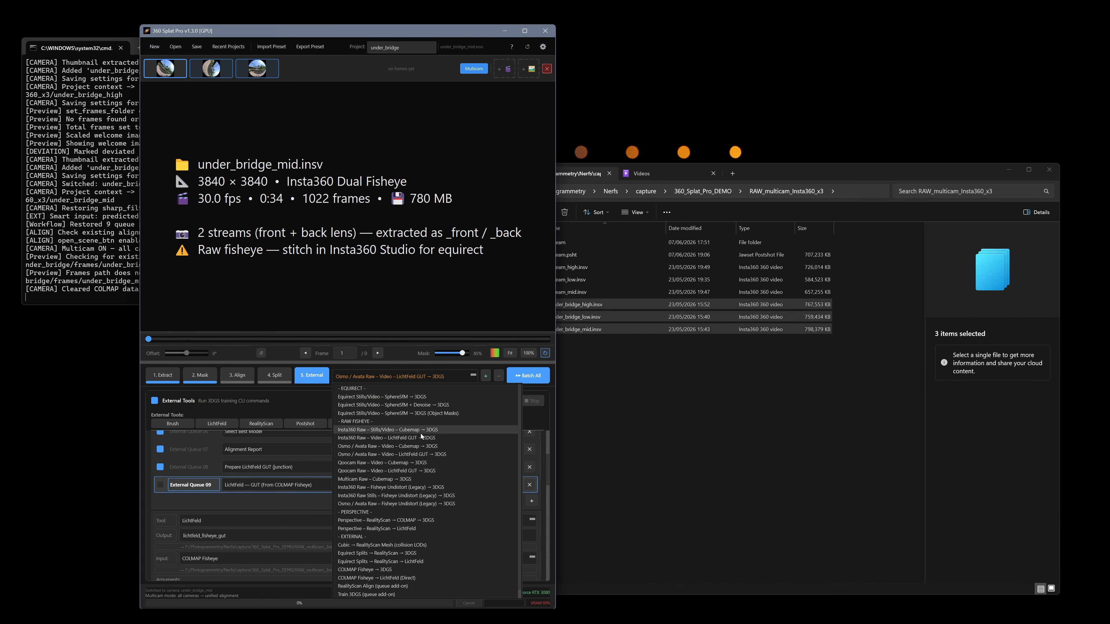
{"action": "left_click", "coordinate": [410, 479]}
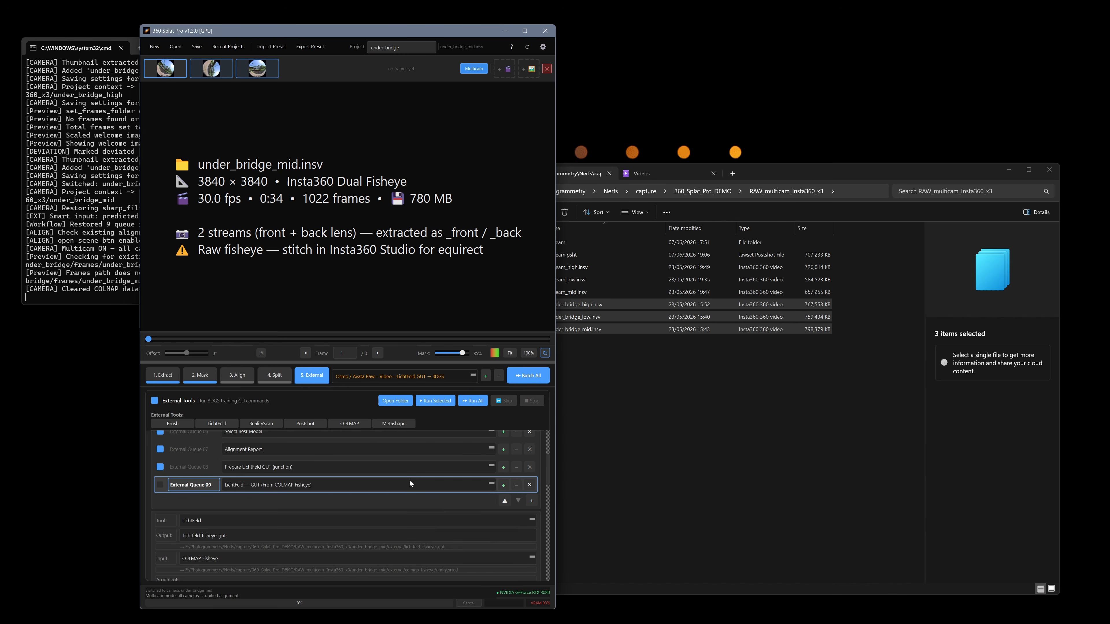
View the source details of the under_bridge_low and under_bridge_high cameras, then return to under_bridge_mid
{"action": "left_click", "coordinate": [211, 69]}
{"action": "left_click", "coordinate": [257, 69]}
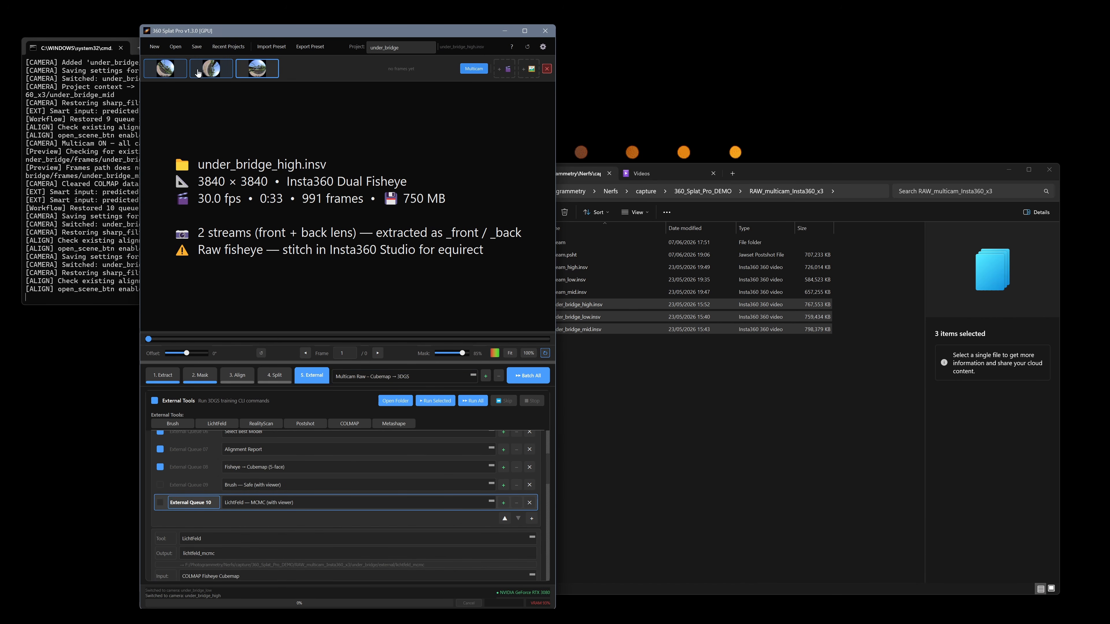
{"action": "left_click", "coordinate": [163, 72]}
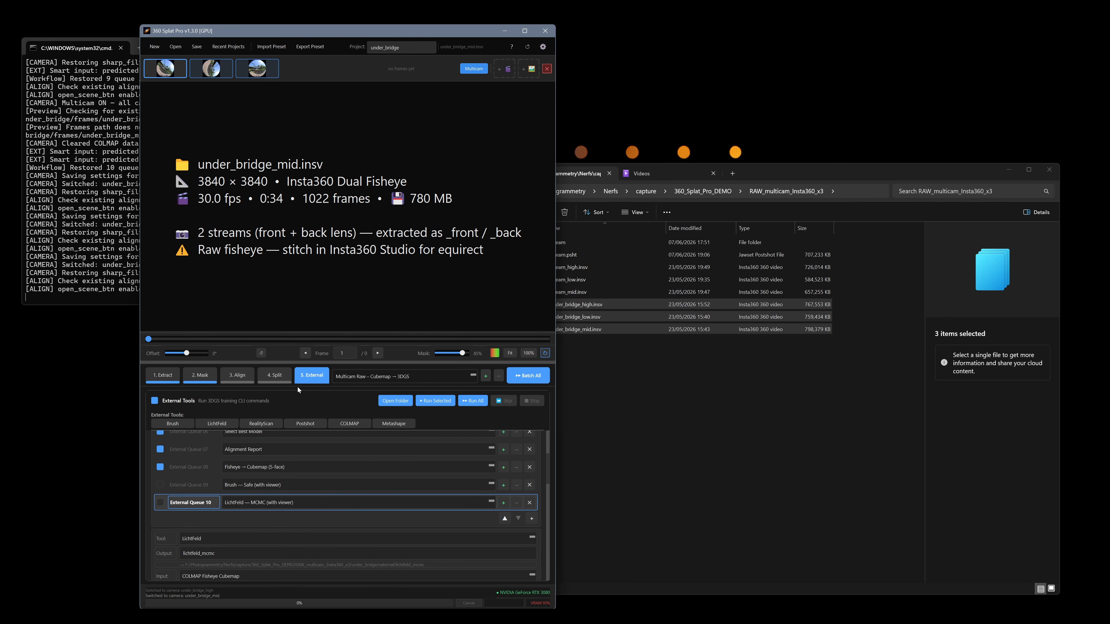
Exclude the Mask and External stages from the batch so that only frame extraction runs
{"action": "left_click", "coordinate": [166, 377]}
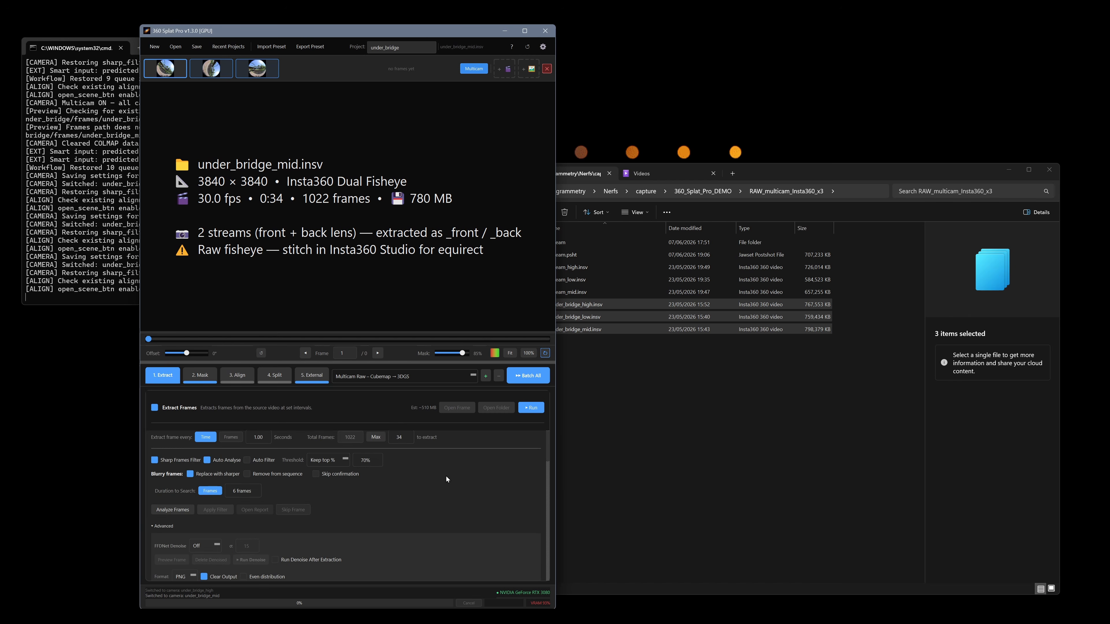
{"action": "left_click", "coordinate": [208, 381]}
{"action": "left_click", "coordinate": [155, 408]}
{"action": "left_click", "coordinate": [312, 375]}
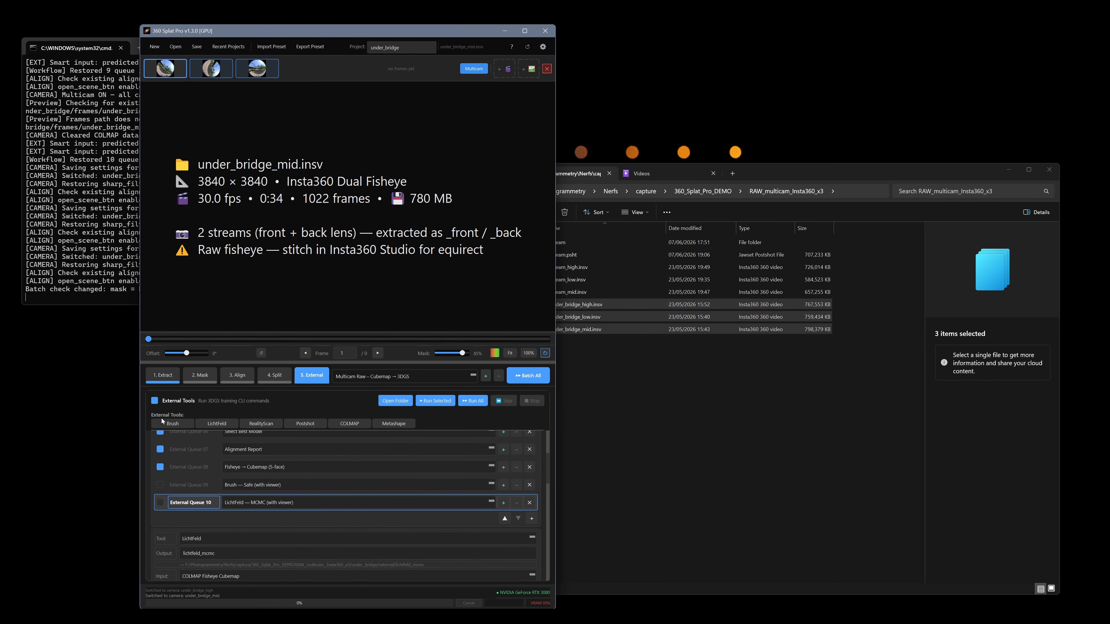
{"action": "left_click", "coordinate": [156, 401]}
Check the under_bridge_low camera, return to under_bridge_mid and start the batch extraction for all multicam cameras
{"action": "left_click", "coordinate": [211, 68]}
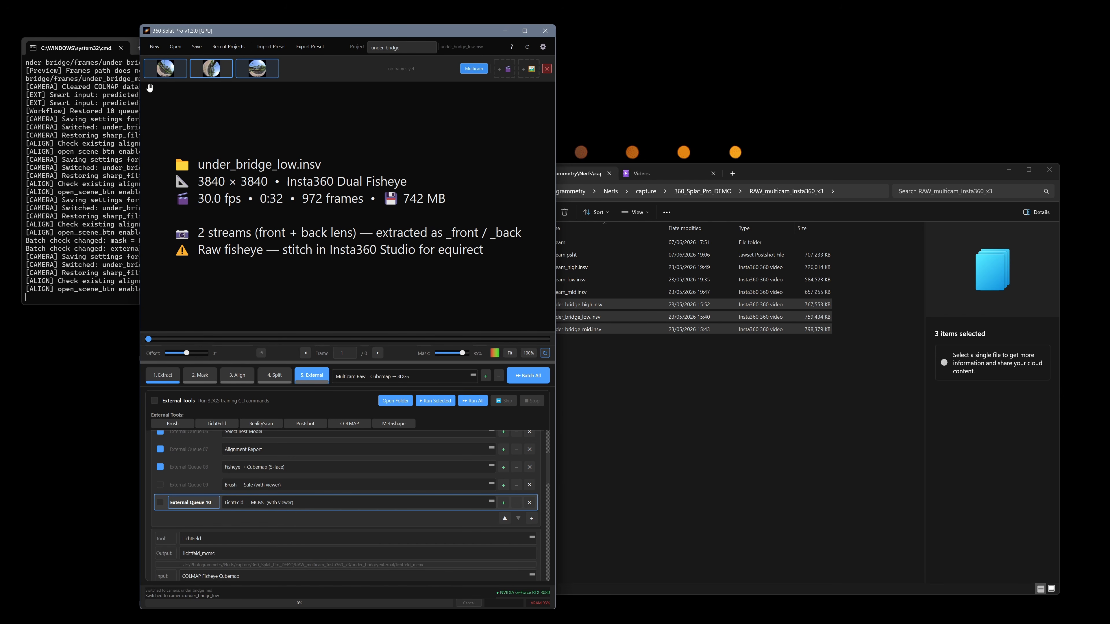
{"action": "left_click", "coordinate": [165, 74]}
{"action": "left_click", "coordinate": [176, 379]}
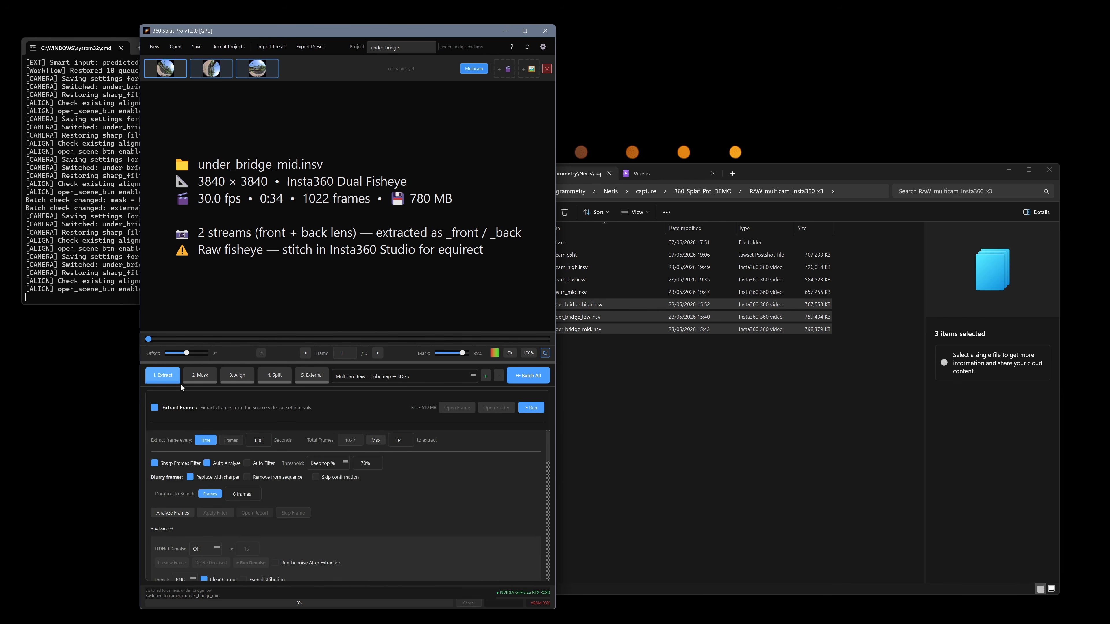
{"action": "left_click", "coordinate": [533, 379]}
{"action": "left_click", "coordinate": [321, 355]}
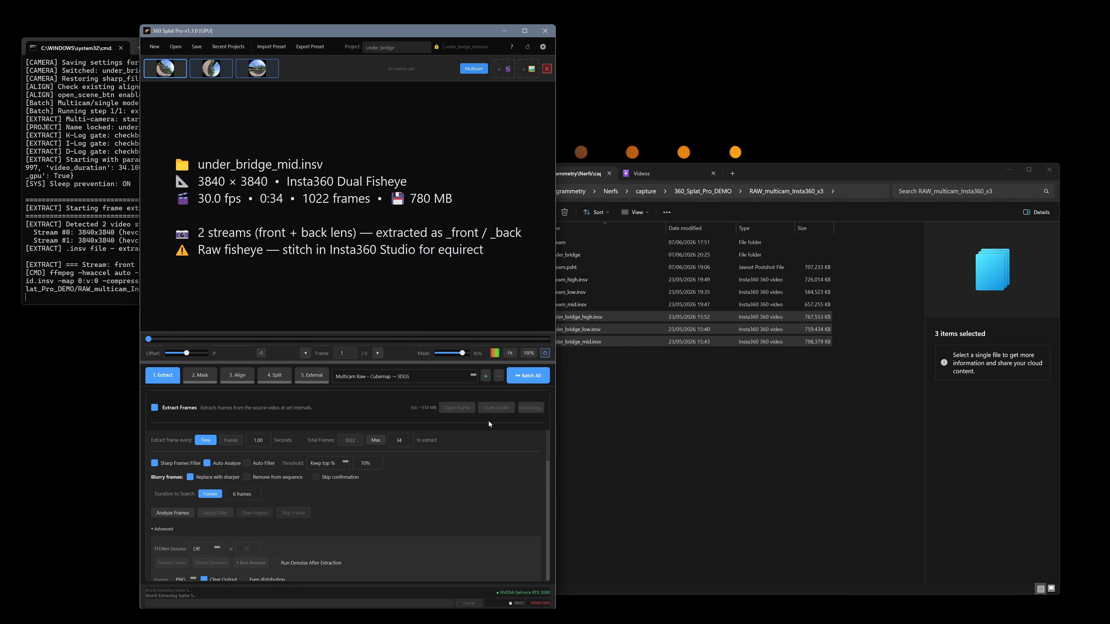
Switch to File Explorer and open the frames folder inside the under_bridge project folder
{"action": "left_click", "coordinate": [677, 410]}
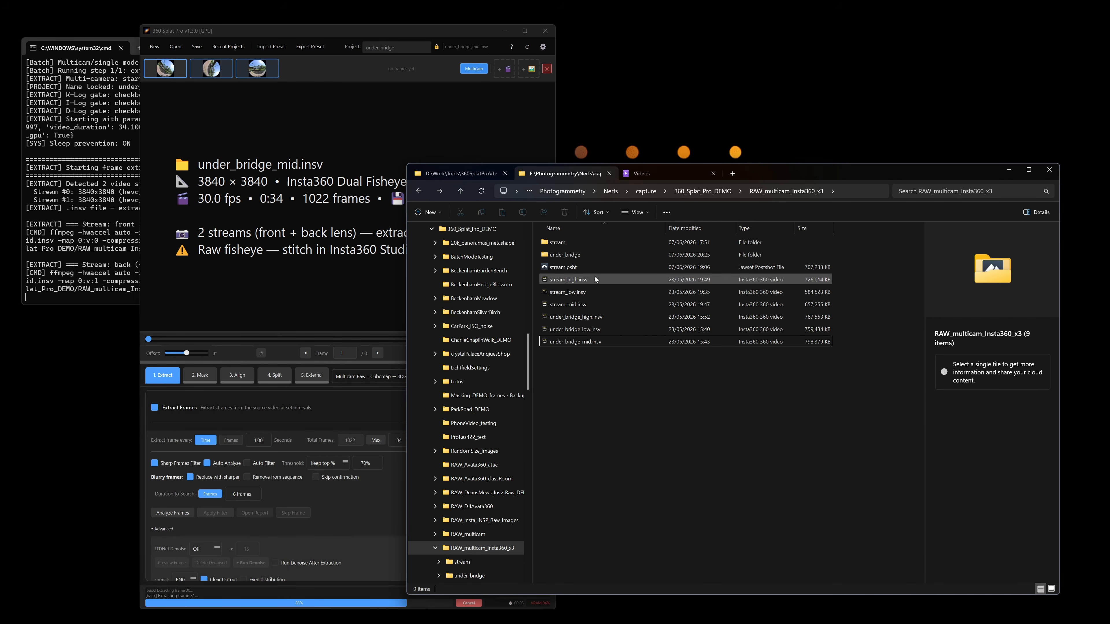
{"action": "double_click", "coordinate": [584, 257]}
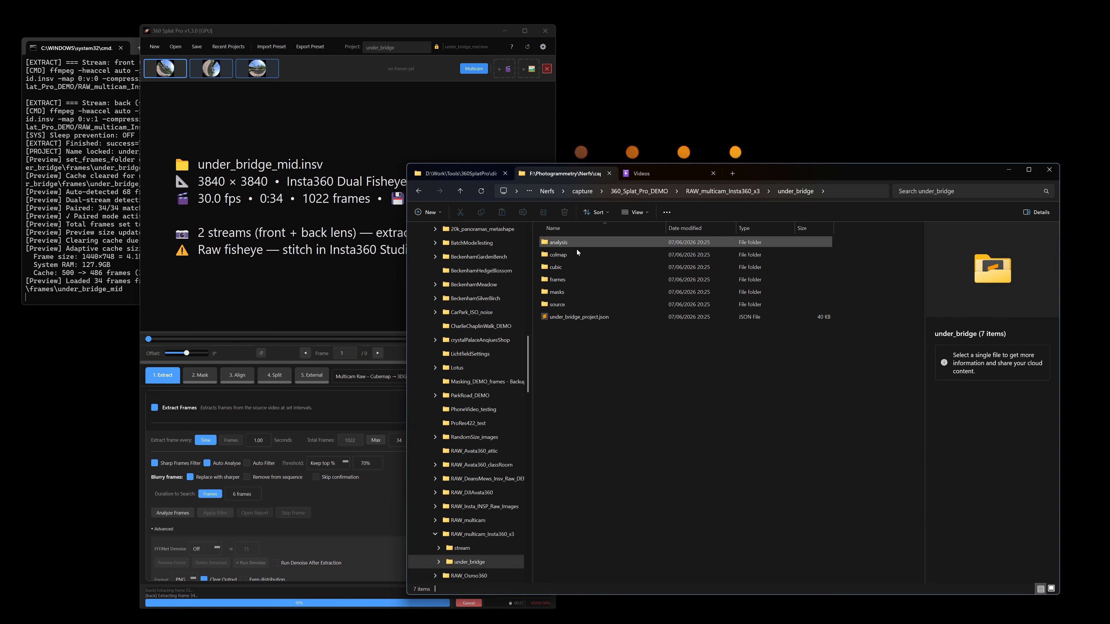
{"action": "double_click", "coordinate": [574, 282]}
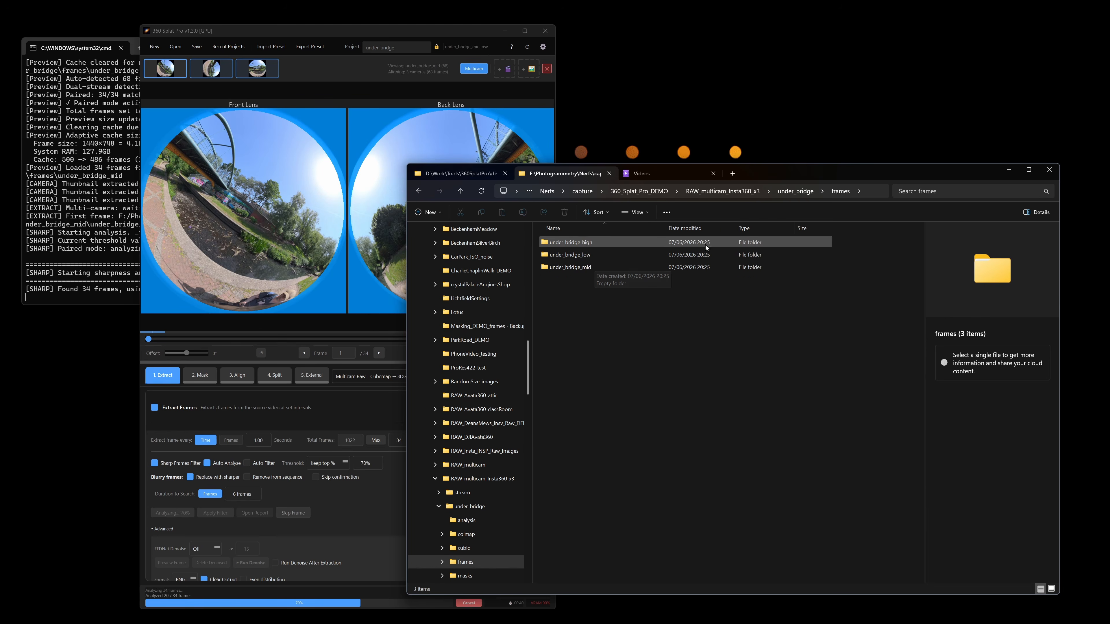
Return to 360 Splat Pro and compare the previews of the under_bridge_high and under_bridge_mid cameras during extraction
{"action": "left_click", "coordinate": [211, 71]}
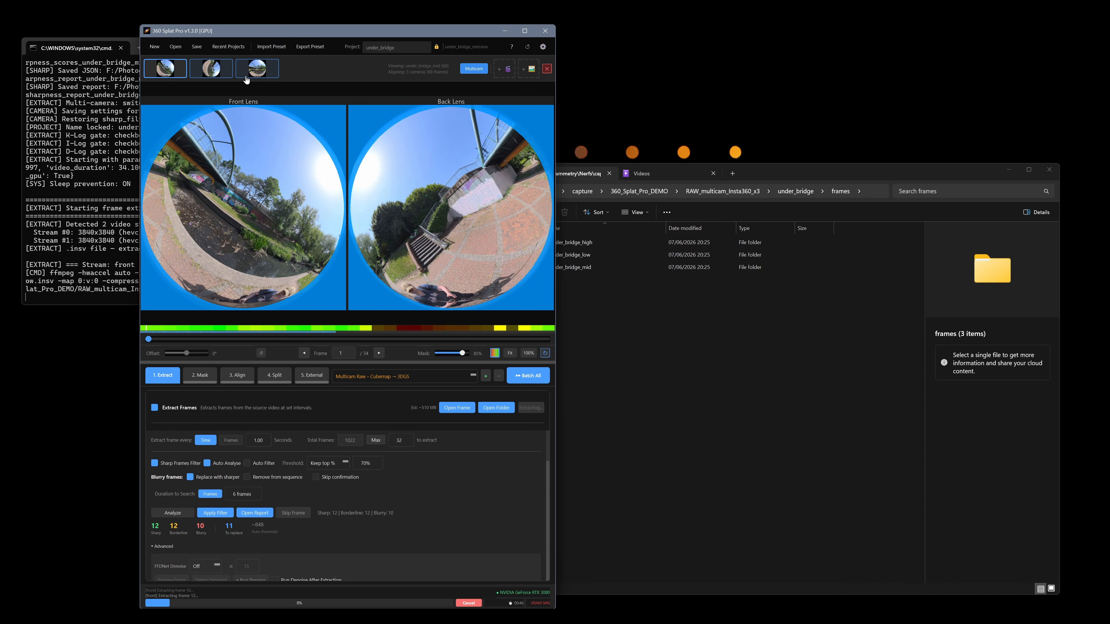
{"action": "left_click", "coordinate": [267, 75]}
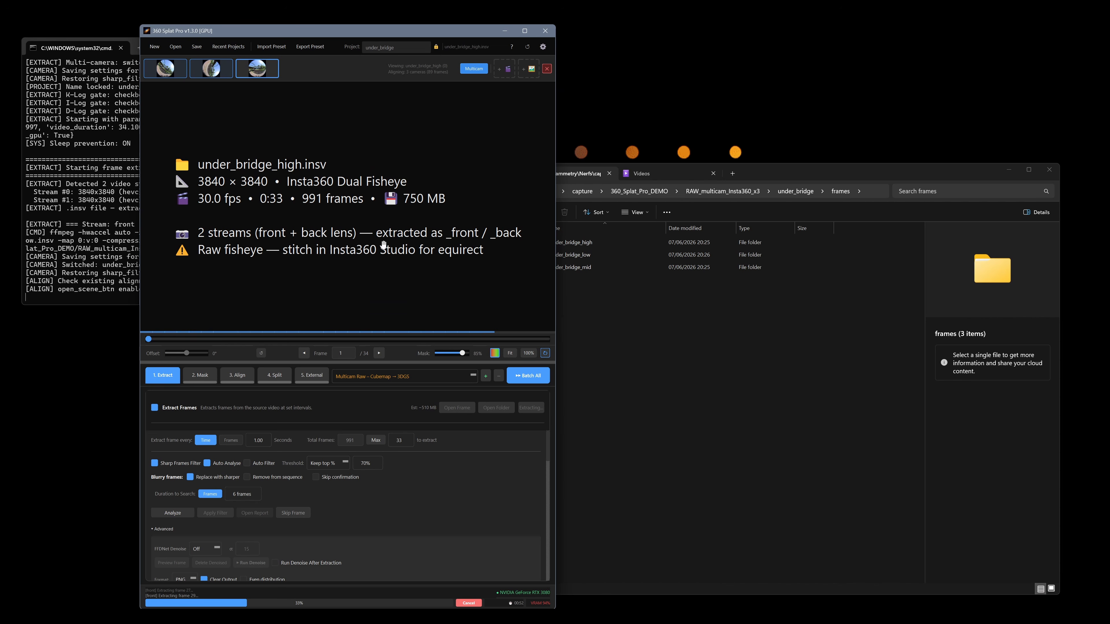
{"action": "left_click", "coordinate": [170, 66]}
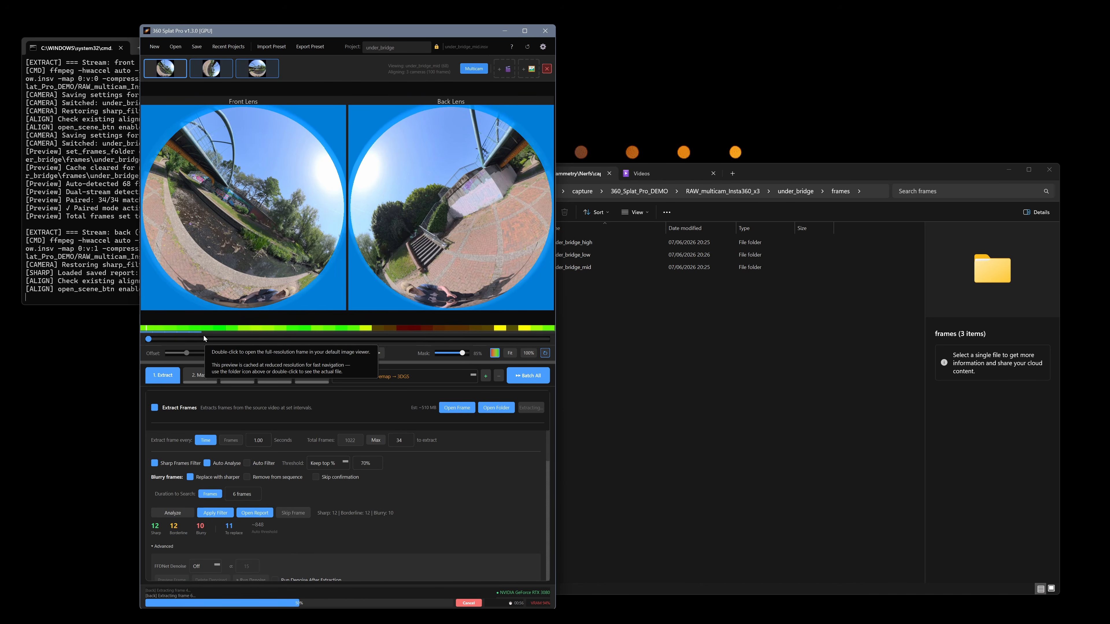
Switch to File Explorer and open the under_bridge_mid folder to check its extracted fisheye frames
{"action": "left_click", "coordinate": [671, 319]}
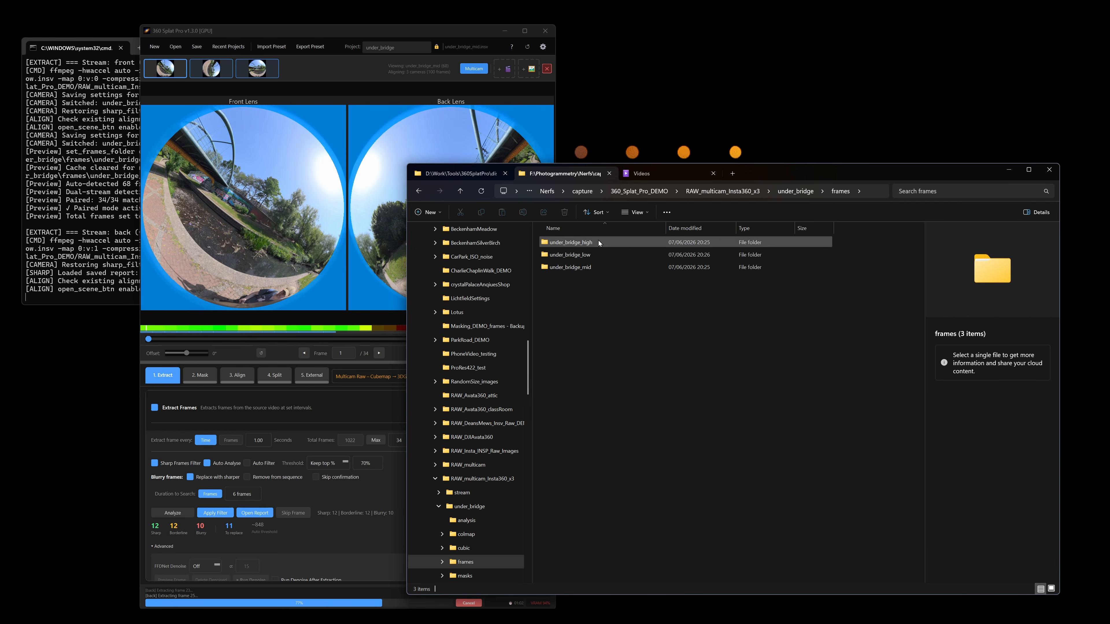
{"action": "double_click", "coordinate": [595, 266]}
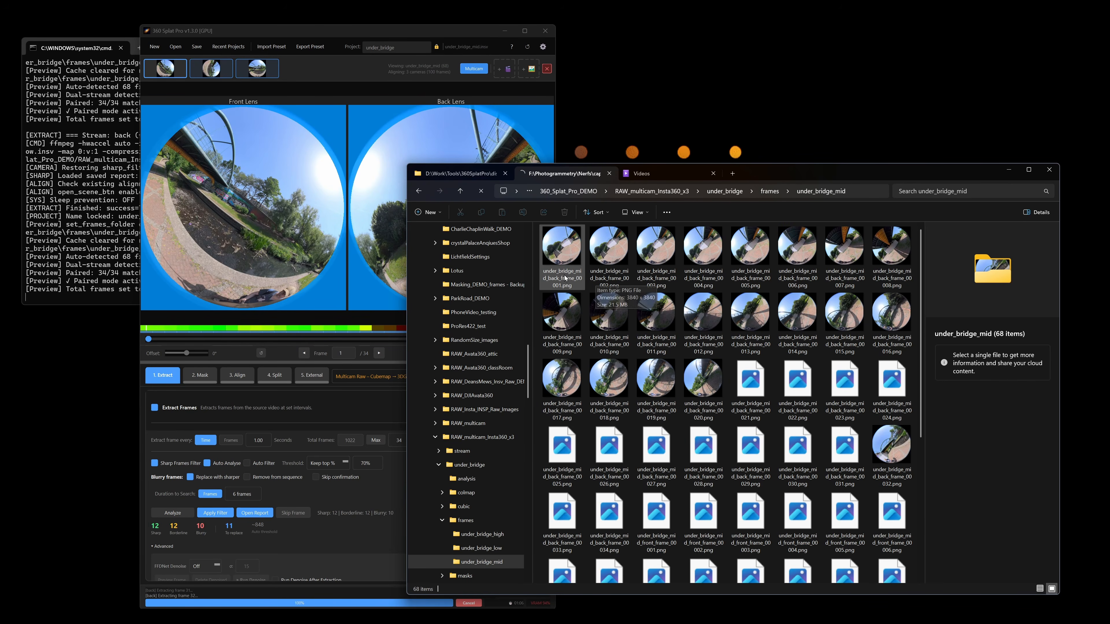
Review the advanced extraction and LUT options in 360 Splat Pro, and preview extracted back frame 013 of under_bridge_mid in File Explorer
{"action": "left_click", "coordinate": [343, 420]}
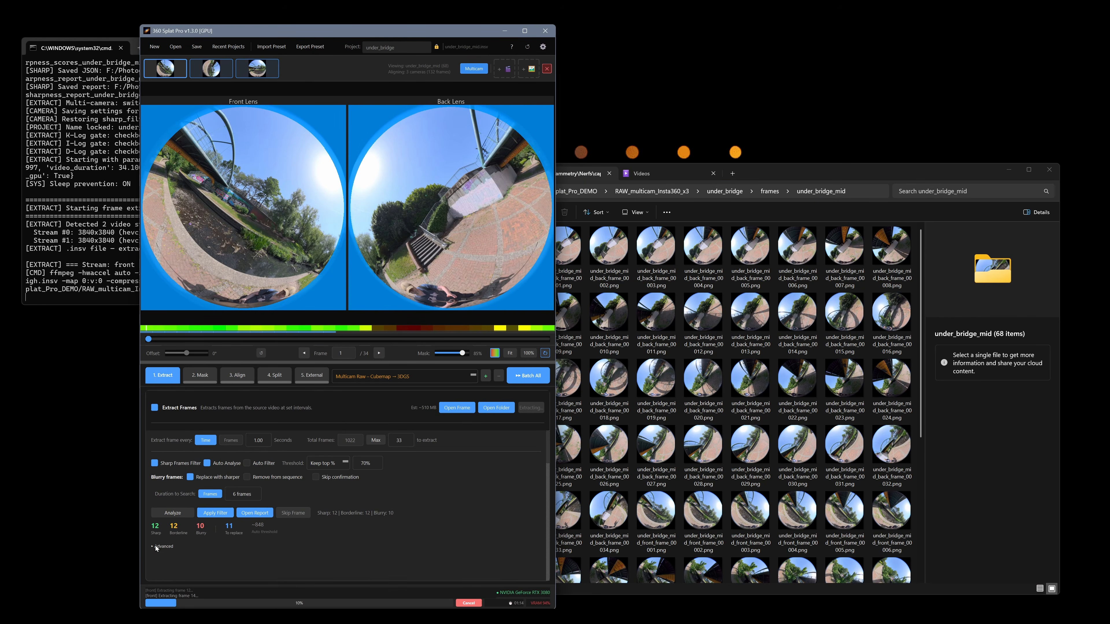
{"action": "scroll", "coordinate": [384, 525], "scroll_direction": "down", "scroll_amount": 3}
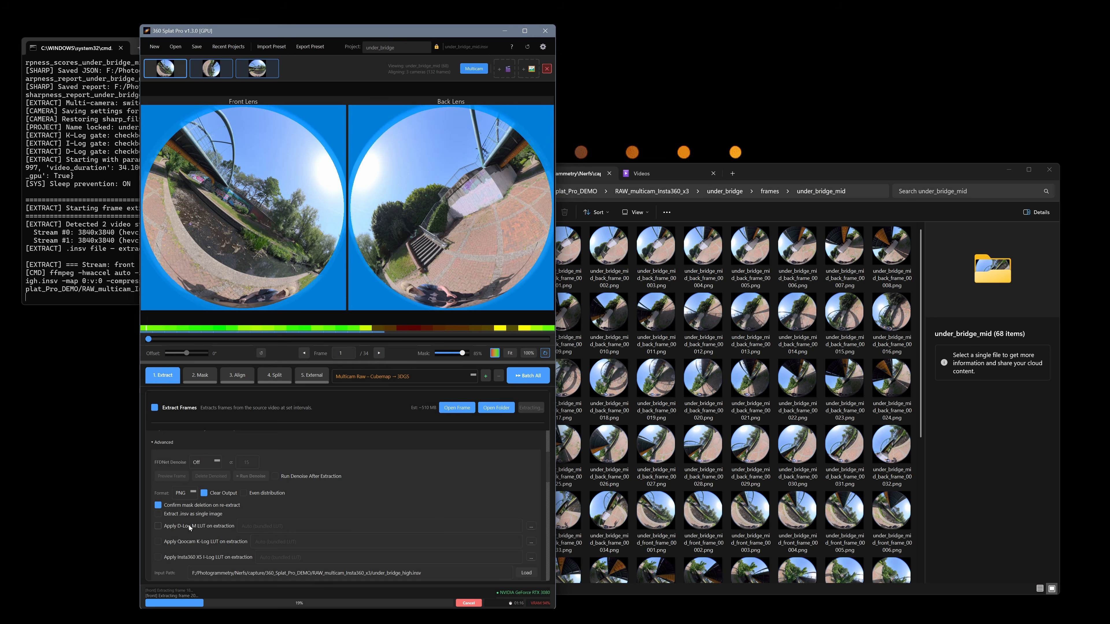
{"action": "mouse_move", "coordinate": [189, 525]}
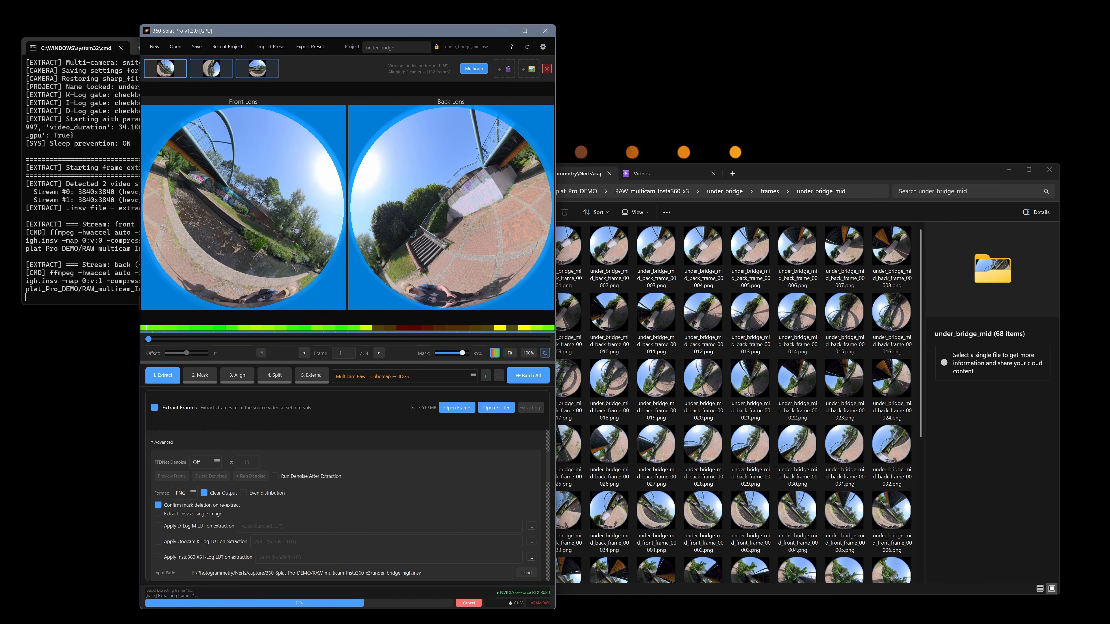
{"action": "left_click", "coordinate": [761, 332]}
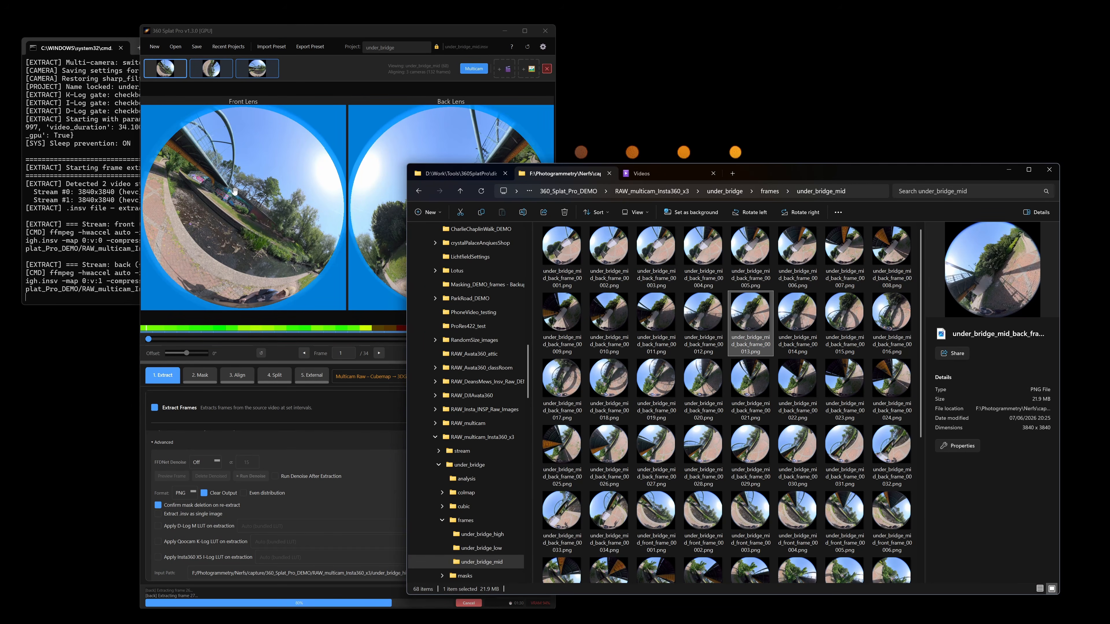
Return to 360 Splat Pro, exclude Extract Frames from the batch and include Masking for the under_bridge_mid camera
{"action": "left_click", "coordinate": [166, 69]}
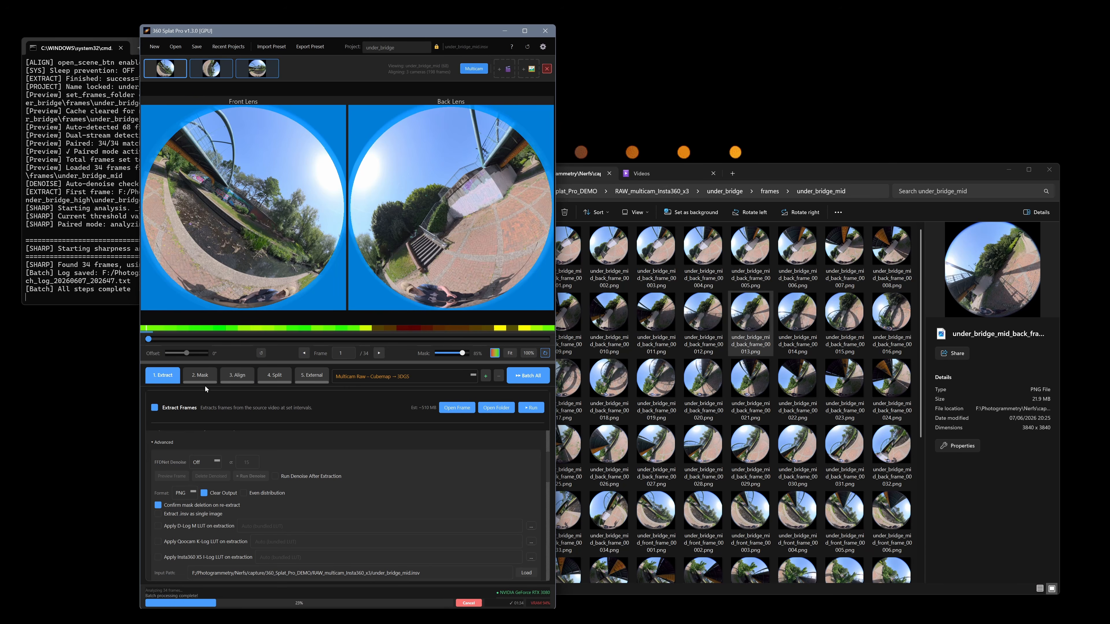
{"action": "left_click", "coordinate": [201, 375]}
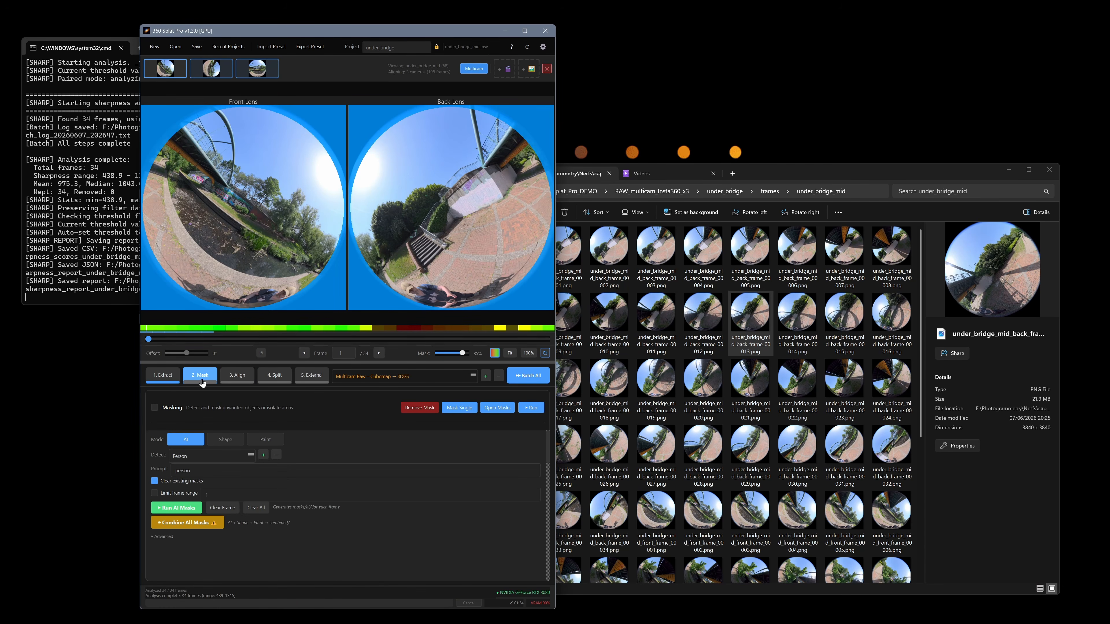
{"action": "left_click", "coordinate": [162, 376]}
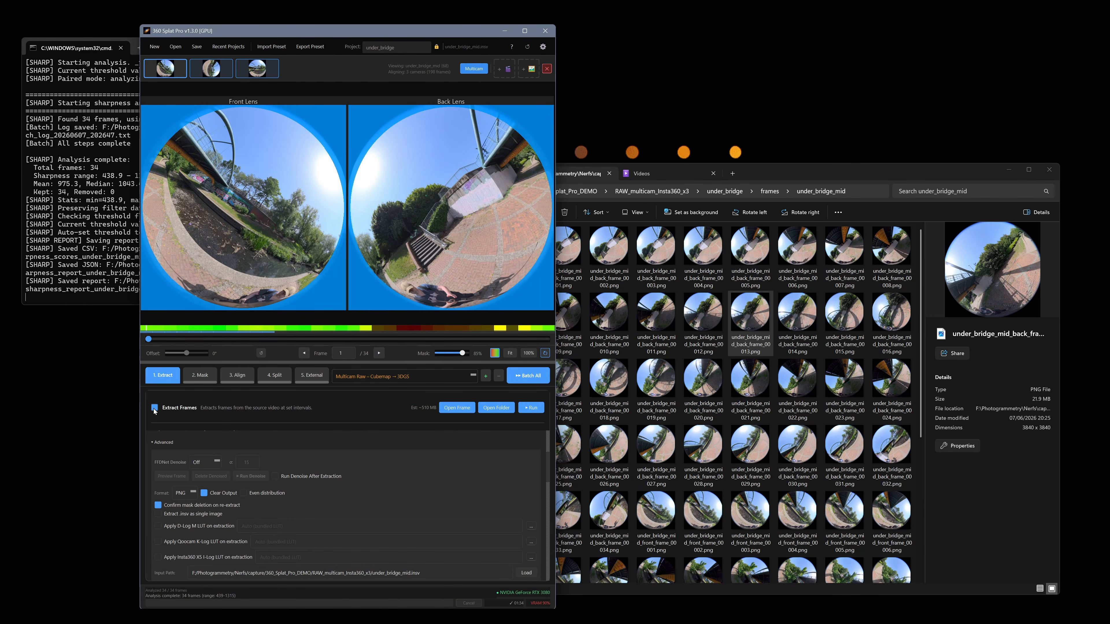
{"action": "left_click", "coordinate": [200, 376]}
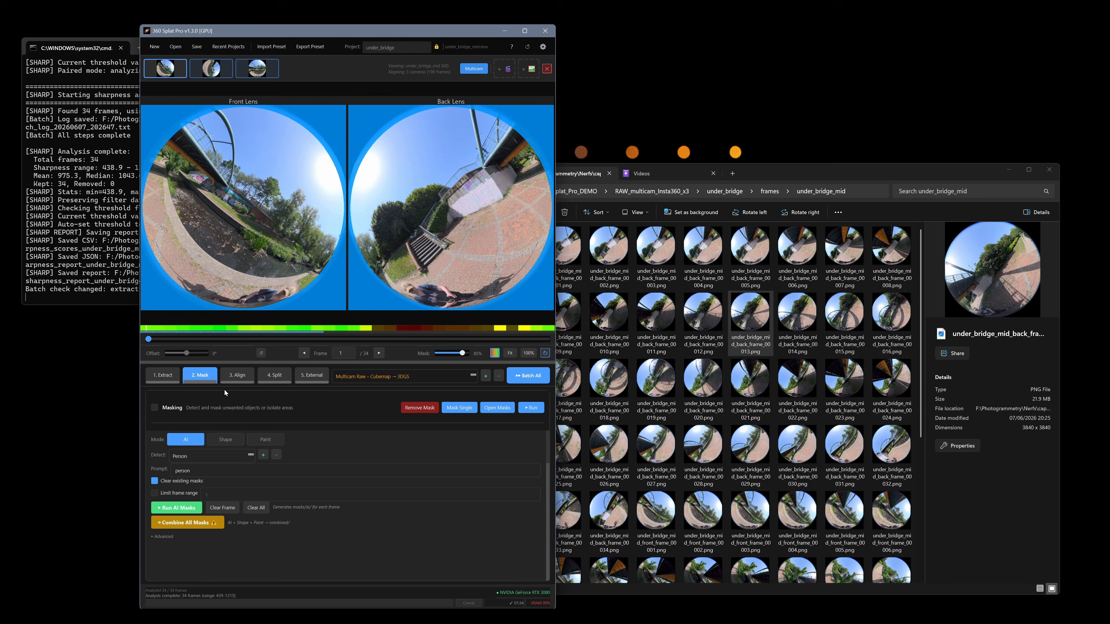
{"action": "left_click", "coordinate": [154, 408]}
Set the masking mode to Paint with Boost Exposure off and Auto Exposure on
{"action": "left_click", "coordinate": [265, 440]}
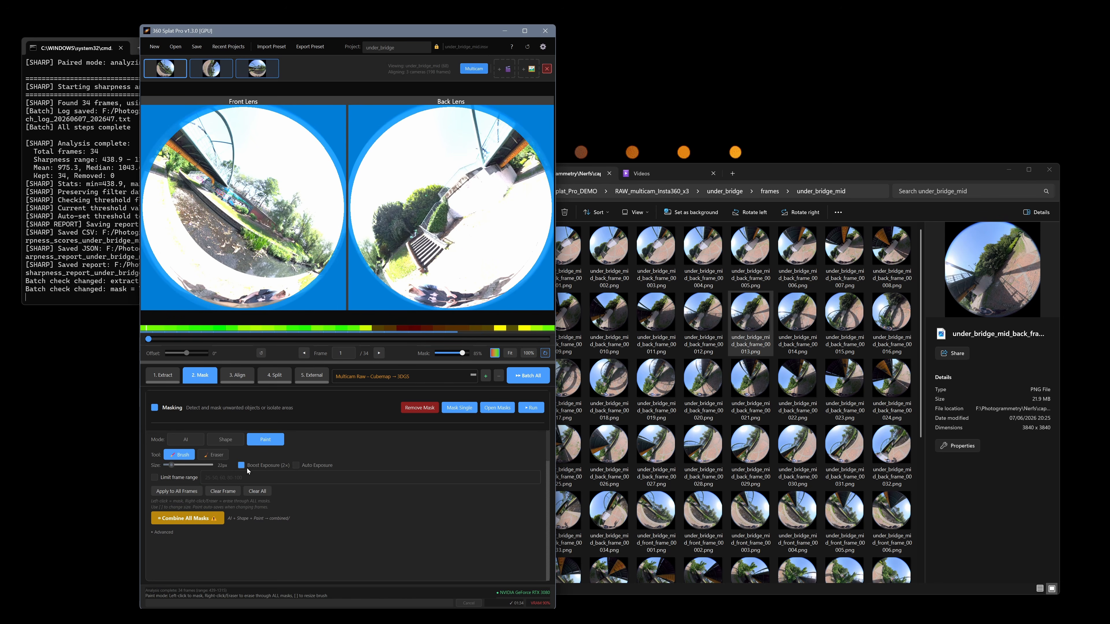
{"action": "left_click", "coordinate": [242, 465]}
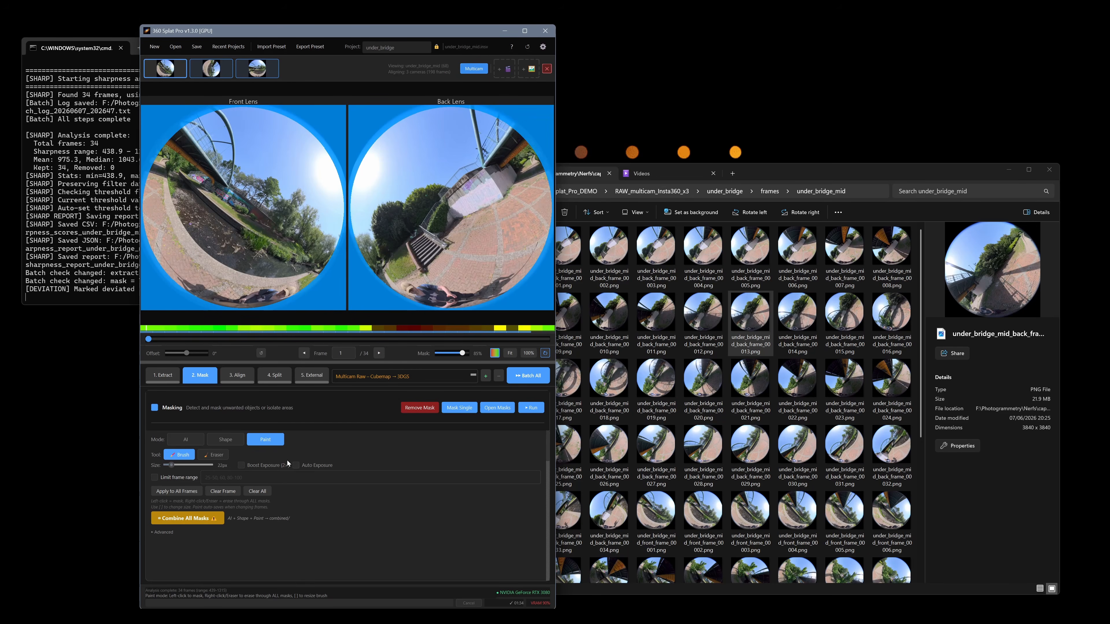
{"action": "left_click", "coordinate": [297, 466]}
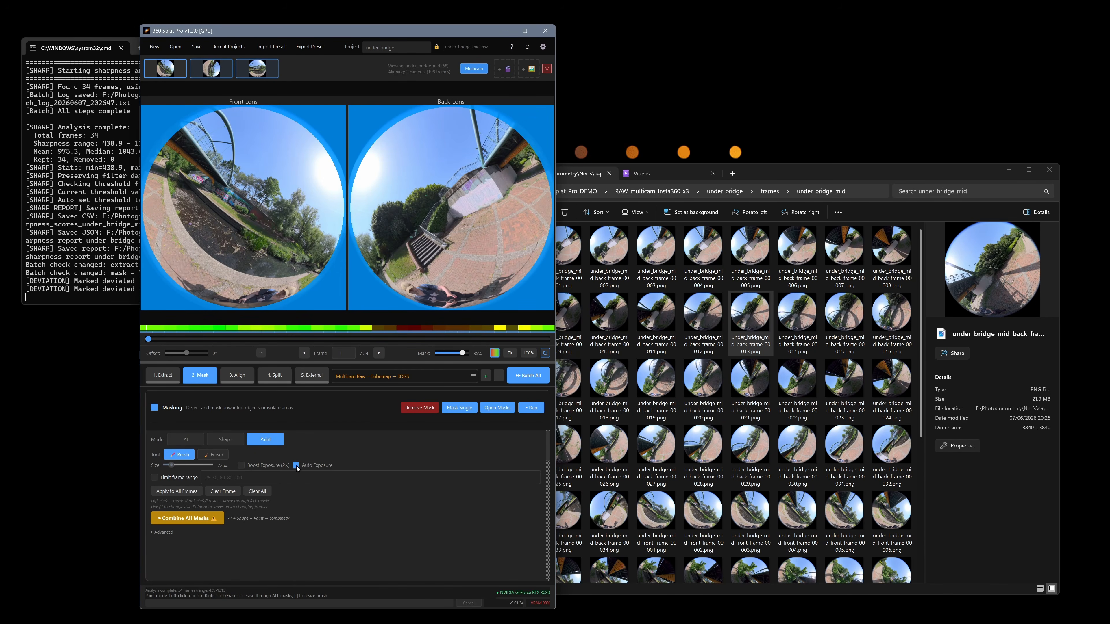
{"action": "left_click", "coordinate": [243, 467]}
{"action": "left_click", "coordinate": [243, 466]}
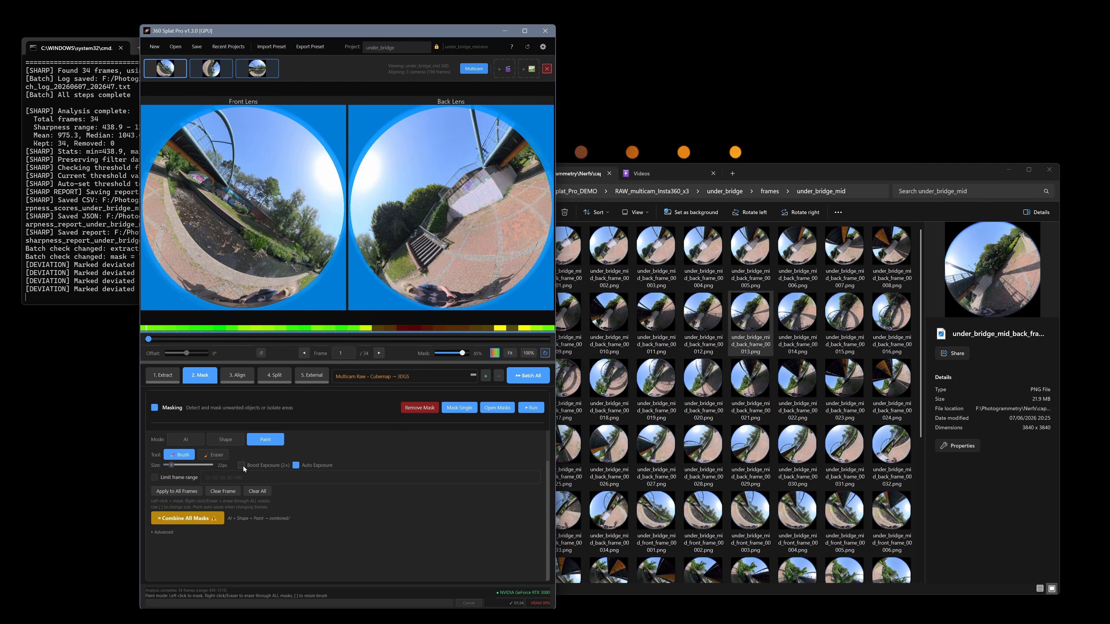
Brush a paint mask along the lower rim of both the front and back lens images and apply it to all frames
{"action": "mouse_move", "coordinate": [251, 307]}
{"action": "left_mouse_down"}
{"action": "mouse_move", "coordinate": [197, 300]}
{"action": "mouse_move", "coordinate": [305, 300]}
{"action": "left_mouse_up"}
{"action": "mouse_move", "coordinate": [474, 302]}
{"action": "left_mouse_down"}
{"action": "mouse_move", "coordinate": [392, 295]}
{"action": "mouse_move", "coordinate": [482, 305]}
{"action": "mouse_move", "coordinate": [510, 296]}
{"action": "mouse_move", "coordinate": [437, 306]}
{"action": "left_mouse_up"}
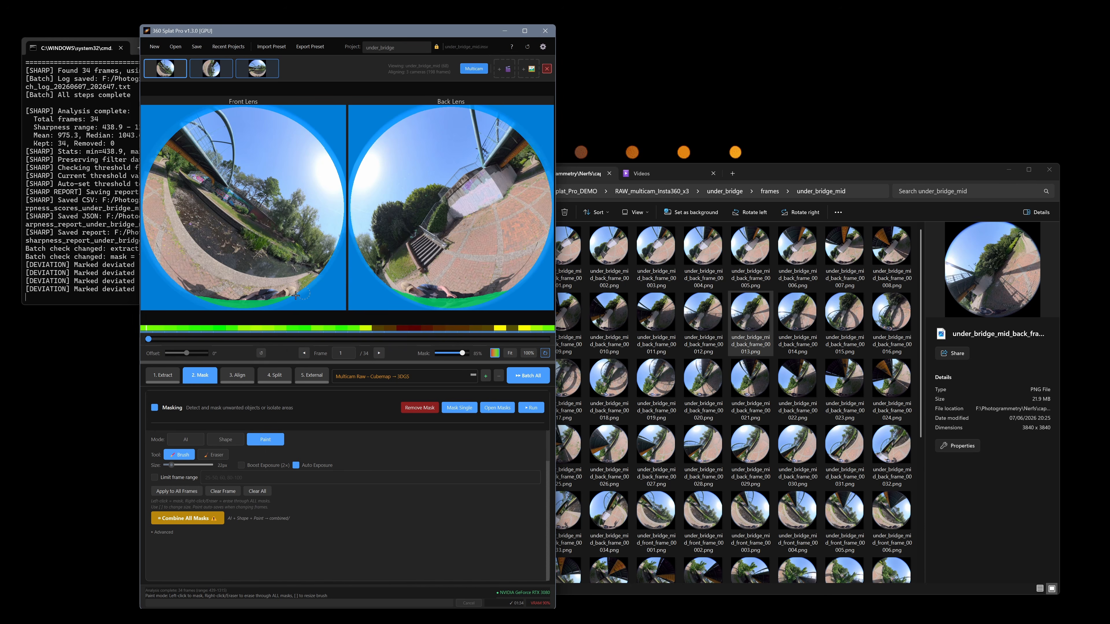
{"action": "left_click", "coordinate": [180, 491]}
{"action": "left_click", "coordinate": [350, 345]}
Switch to File Explorer and inspect the paint and combined subfolders inside the under_bridge_mid masks folder
{"action": "left_click", "coordinate": [751, 385]}
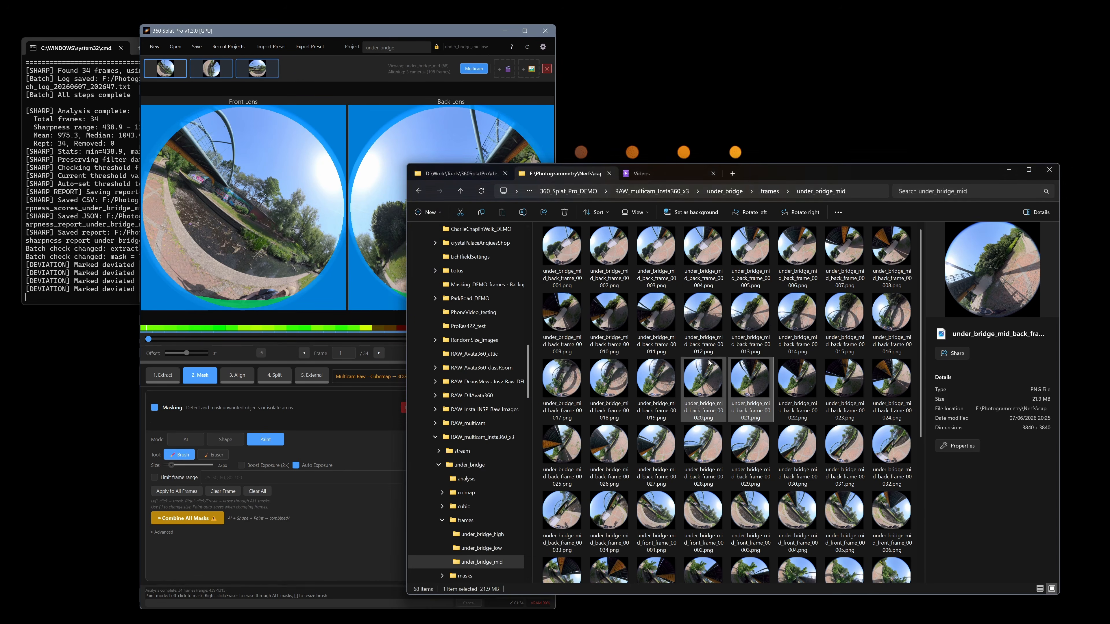
{"action": "scroll", "coordinate": [498, 494], "scroll_direction": "down", "scroll_amount": 1}
{"action": "scroll", "coordinate": [498, 494], "scroll_direction": "down", "scroll_amount": 2}
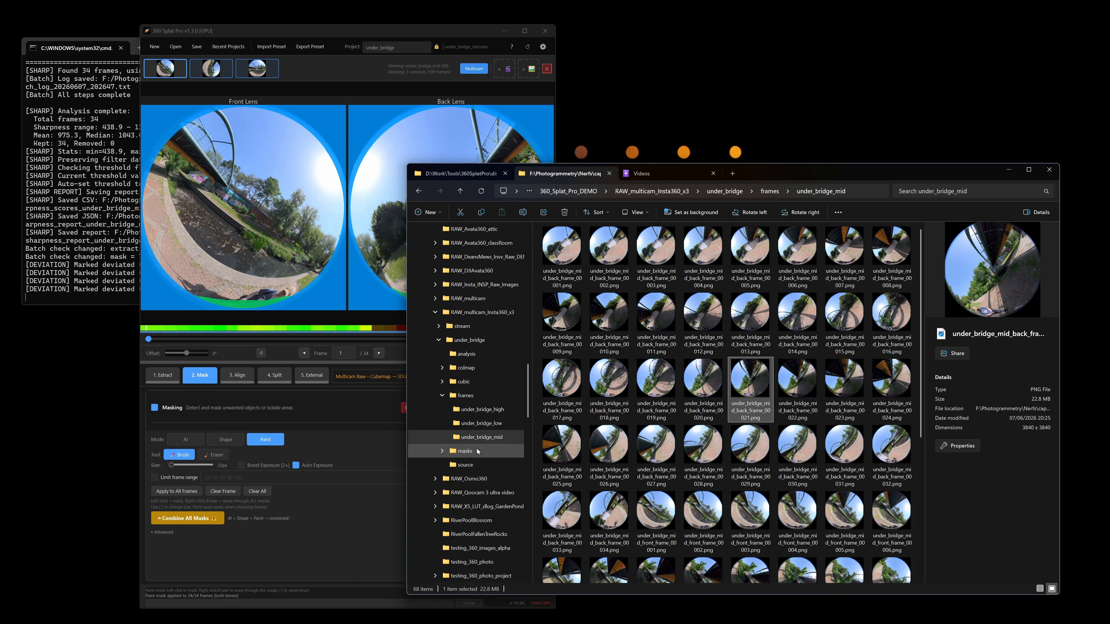
{"action": "left_click", "coordinate": [465, 451]}
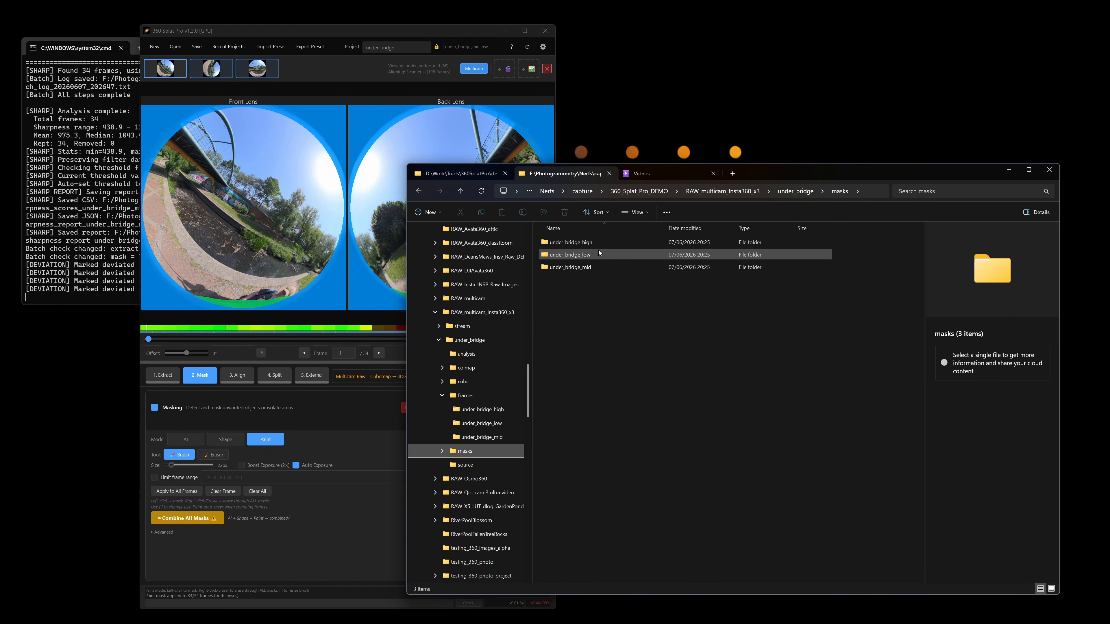
{"action": "double_click", "coordinate": [591, 267]}
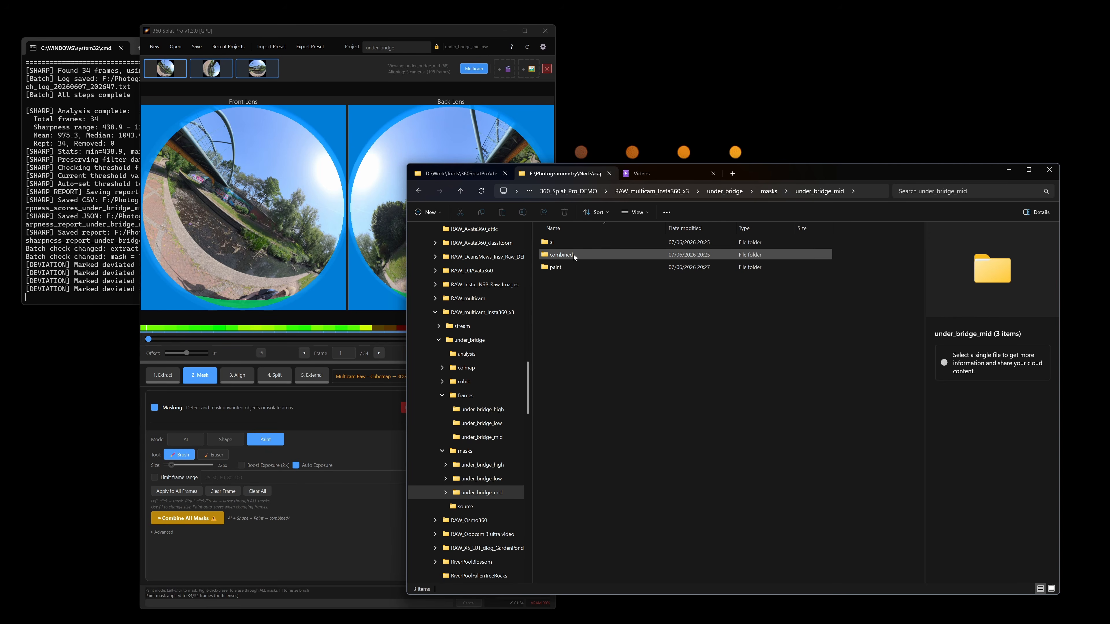
{"action": "double_click", "coordinate": [569, 267]}
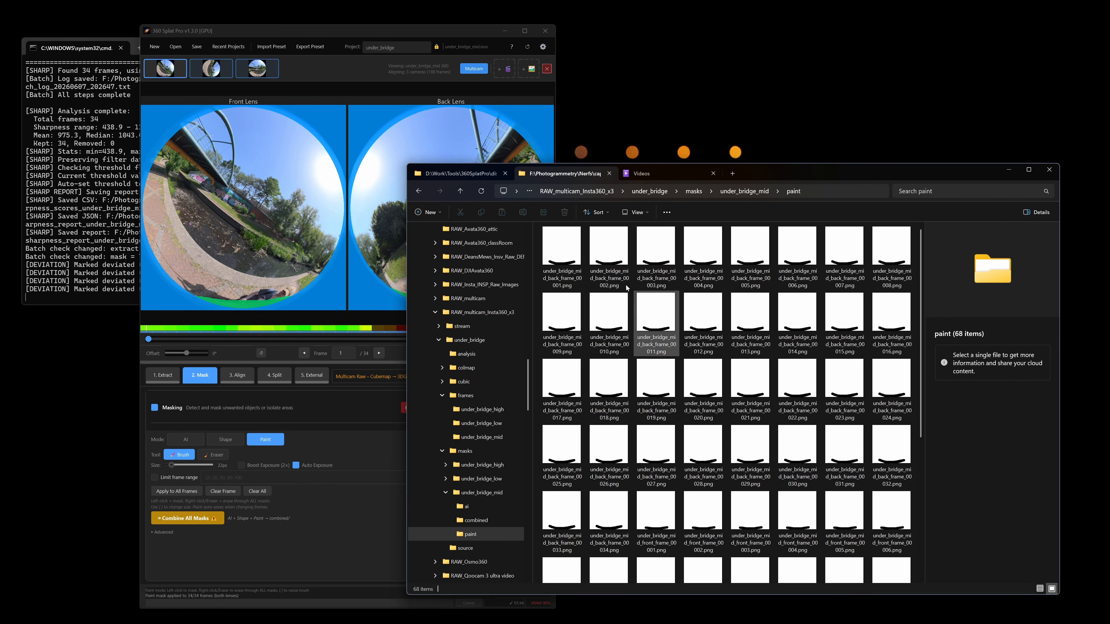
{"action": "scroll", "coordinate": [782, 357], "scroll_direction": "down", "scroll_amount": 5}
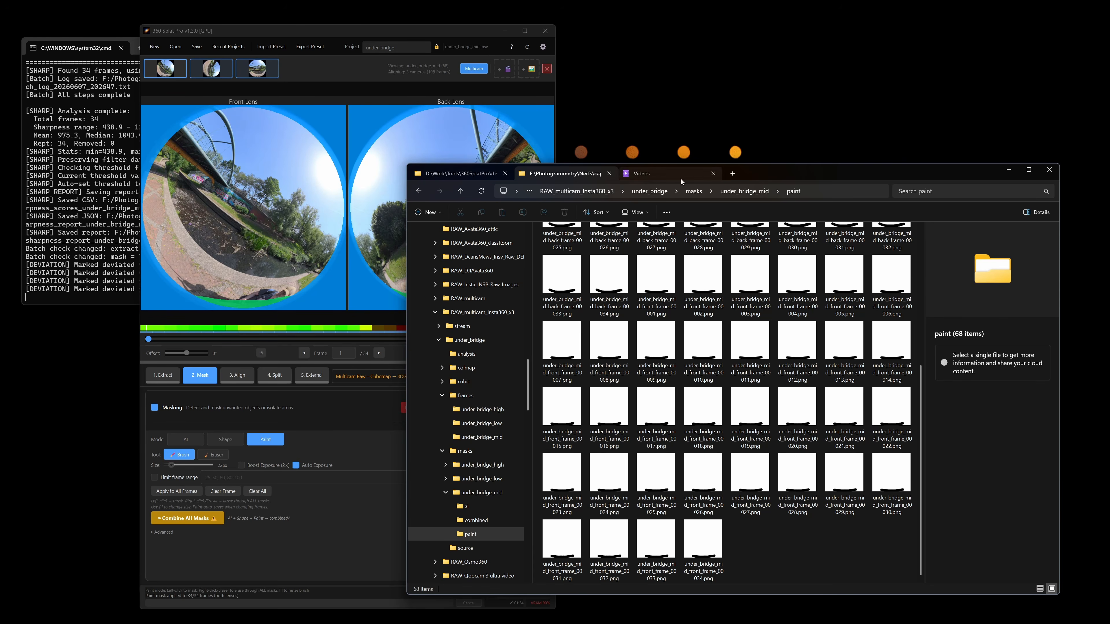
{"action": "left_click", "coordinate": [747, 192]}
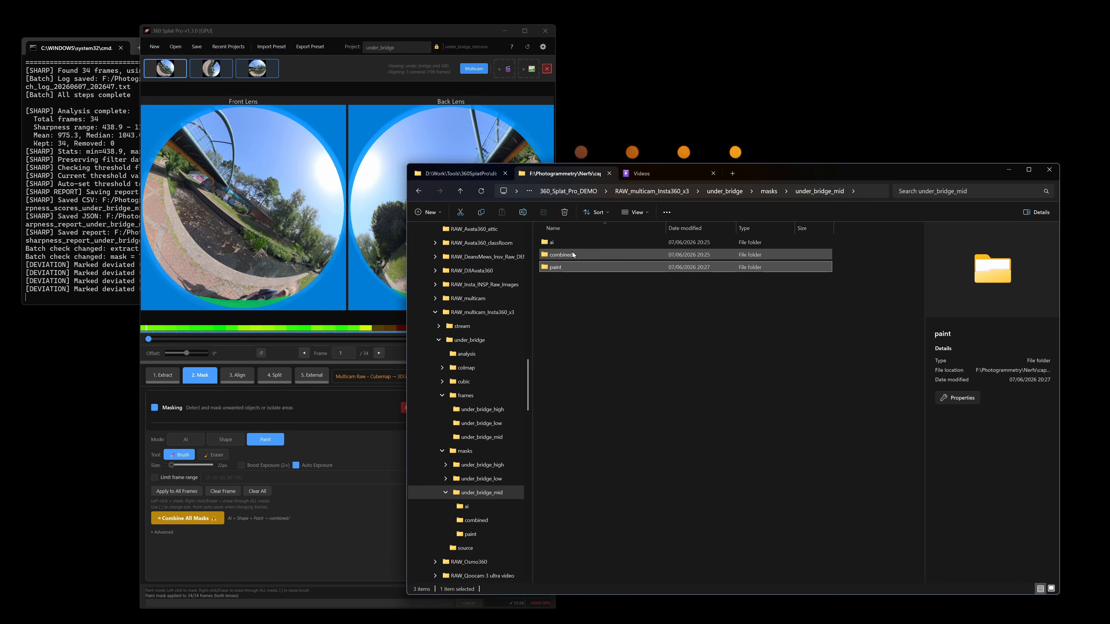
{"action": "double_click", "coordinate": [564, 254]}
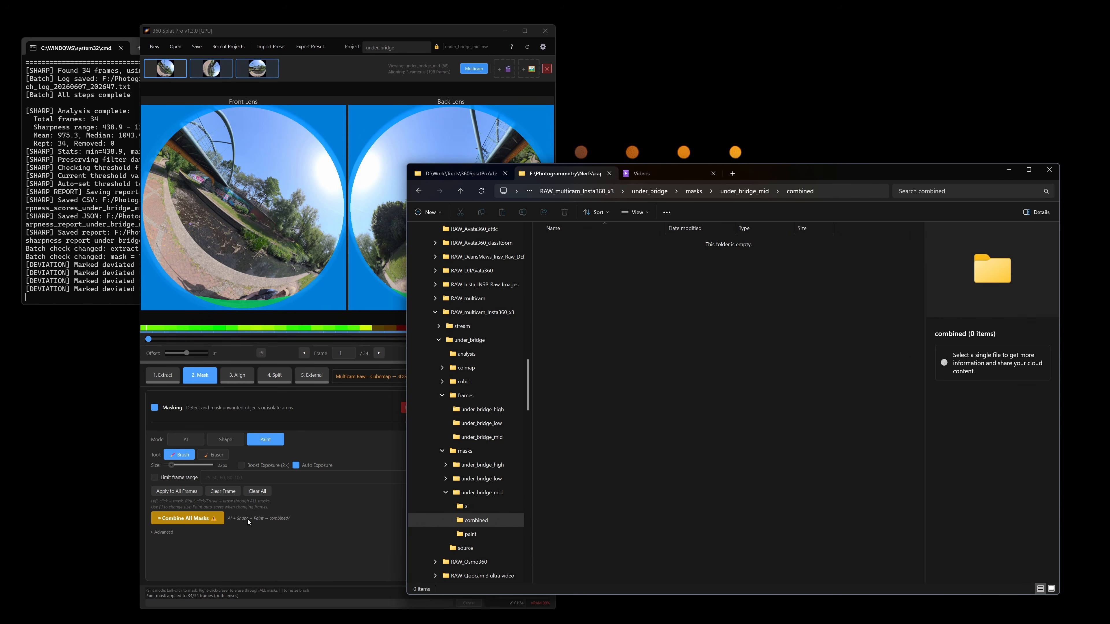
Return to 360 Splat Pro, run AI masking with the person prompt on under_bridge_mid and preview the masks on frame 3
{"action": "left_click", "coordinate": [214, 558]}
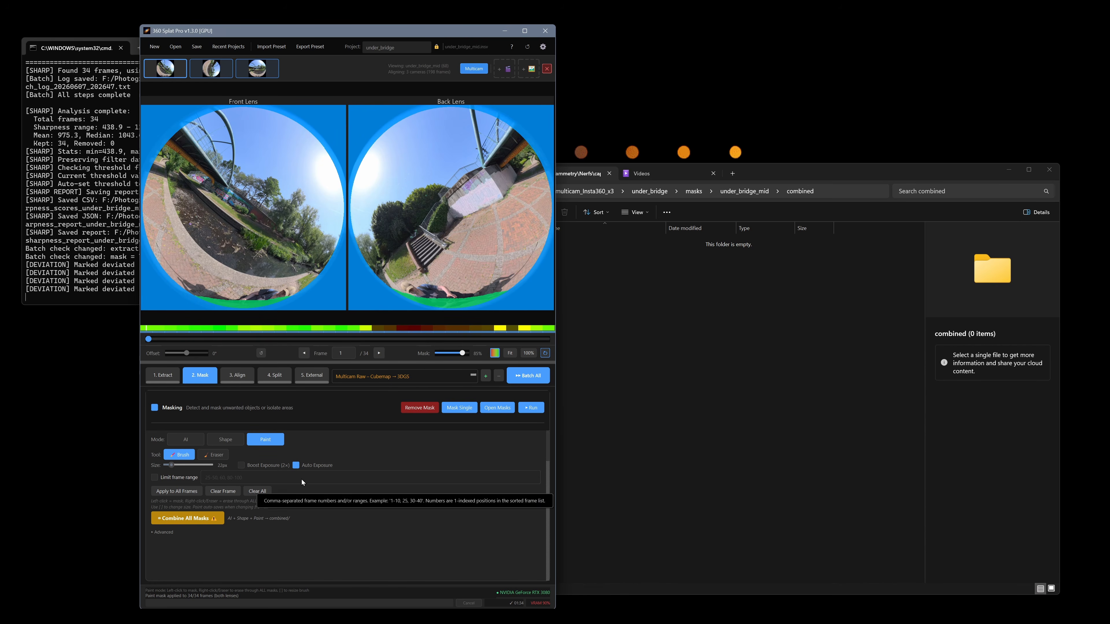
{"action": "left_click", "coordinate": [186, 439]}
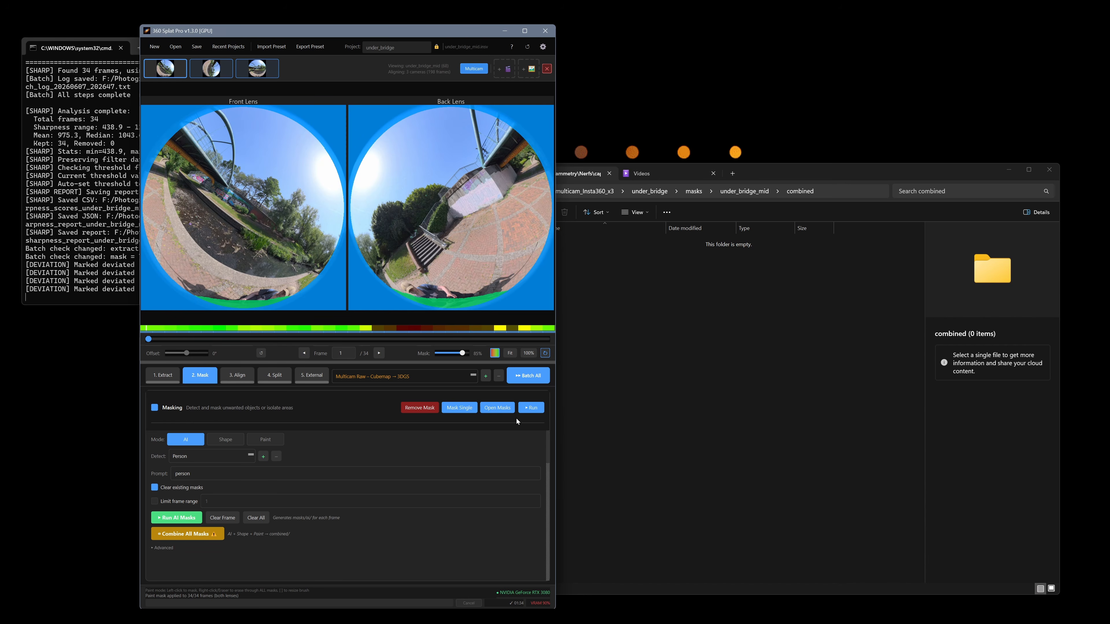
{"action": "left_click", "coordinate": [531, 409]}
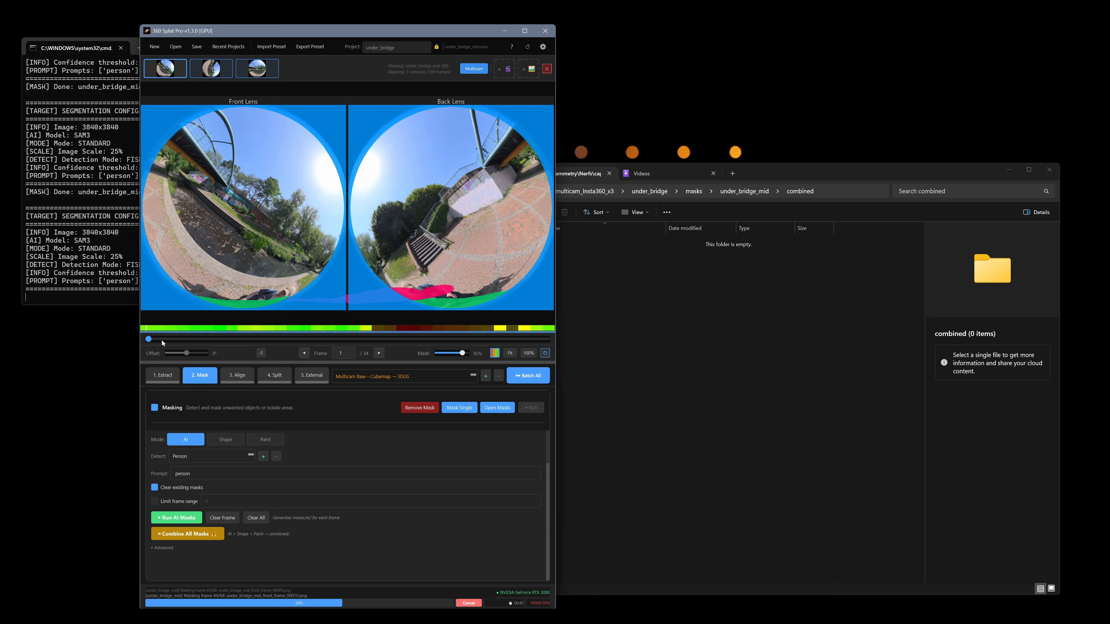
{"action": "left_click_drag", "start_coordinate": [162, 341], "coordinate": [179, 341]}
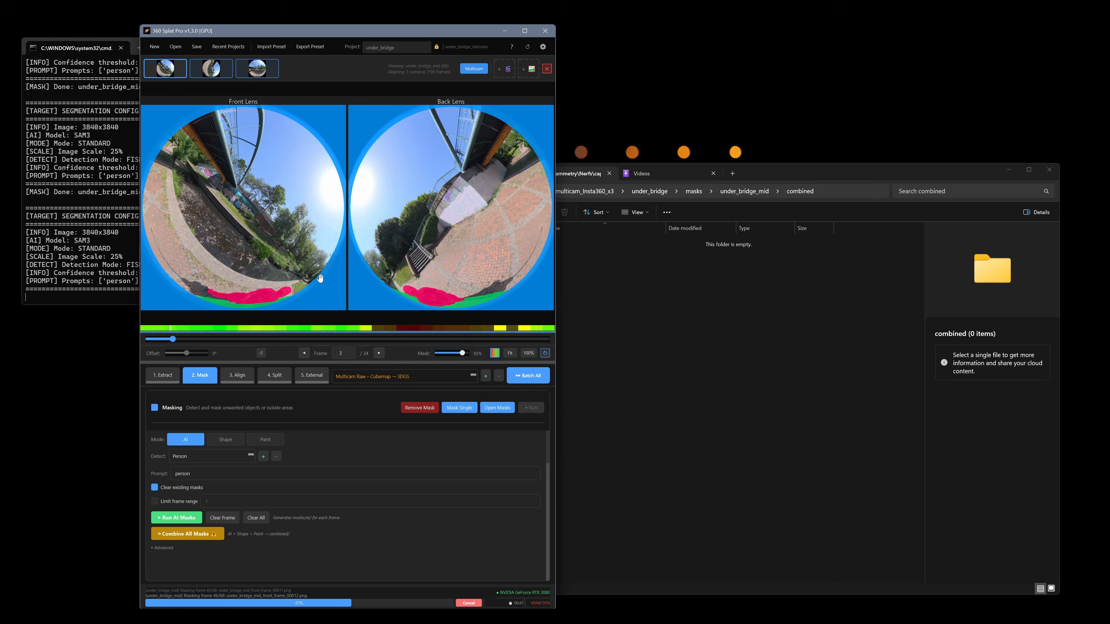
Switch to File Explorer and inspect the generated masks in the ai subfolder of under_bridge_mid
{"action": "left_click", "coordinate": [633, 262]}
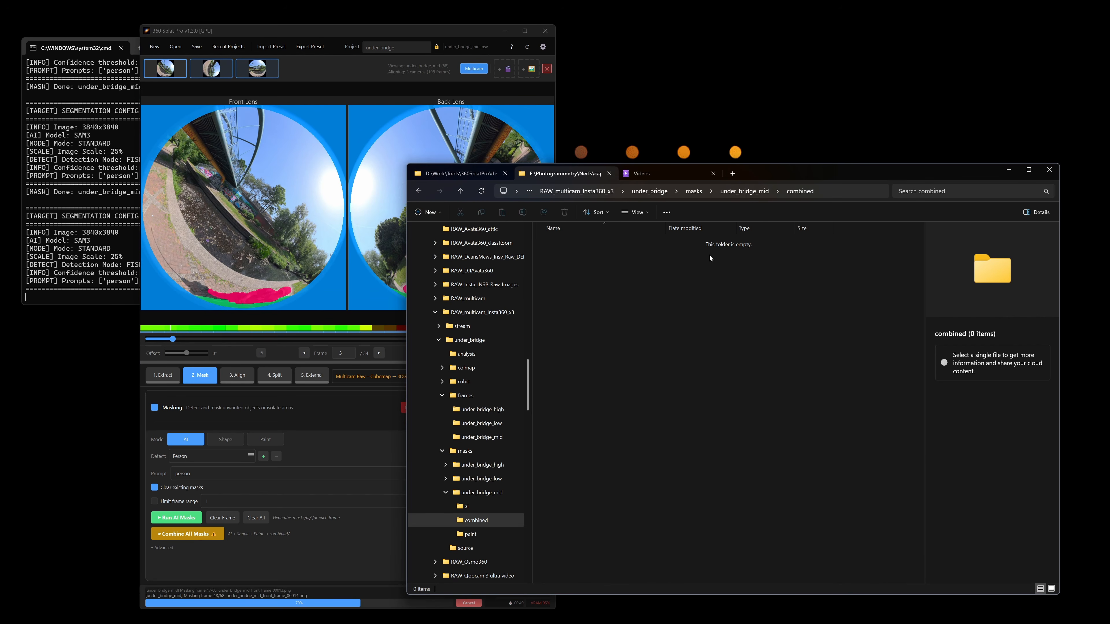
{"action": "left_click", "coordinate": [759, 193]}
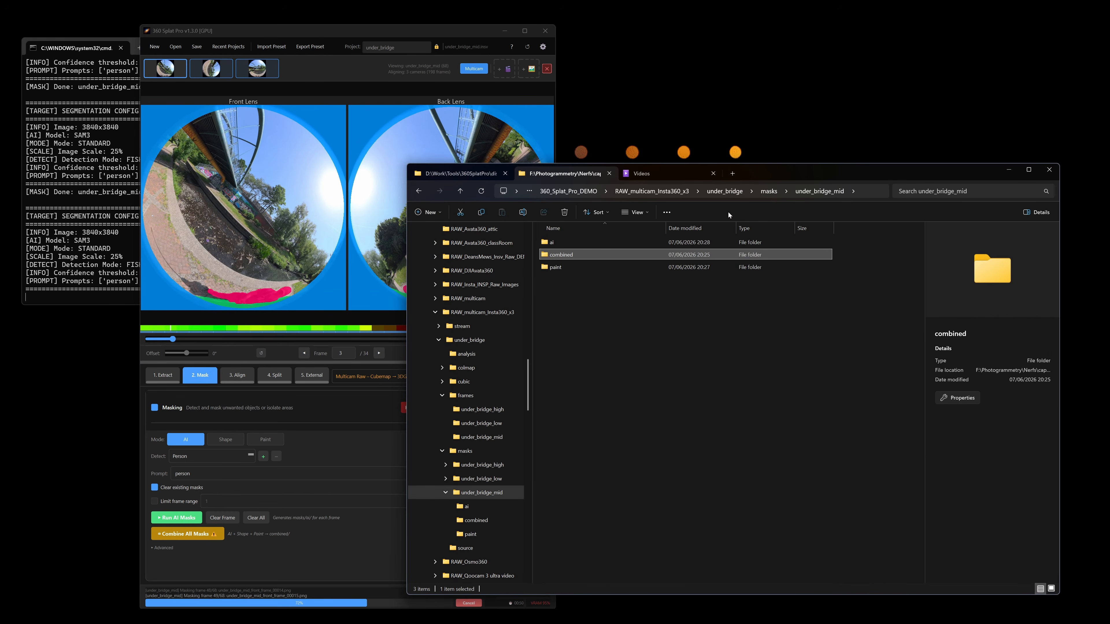
{"action": "double_click", "coordinate": [562, 246]}
{"action": "scroll", "coordinate": [668, 345], "scroll_direction": "down", "scroll_amount": 2}
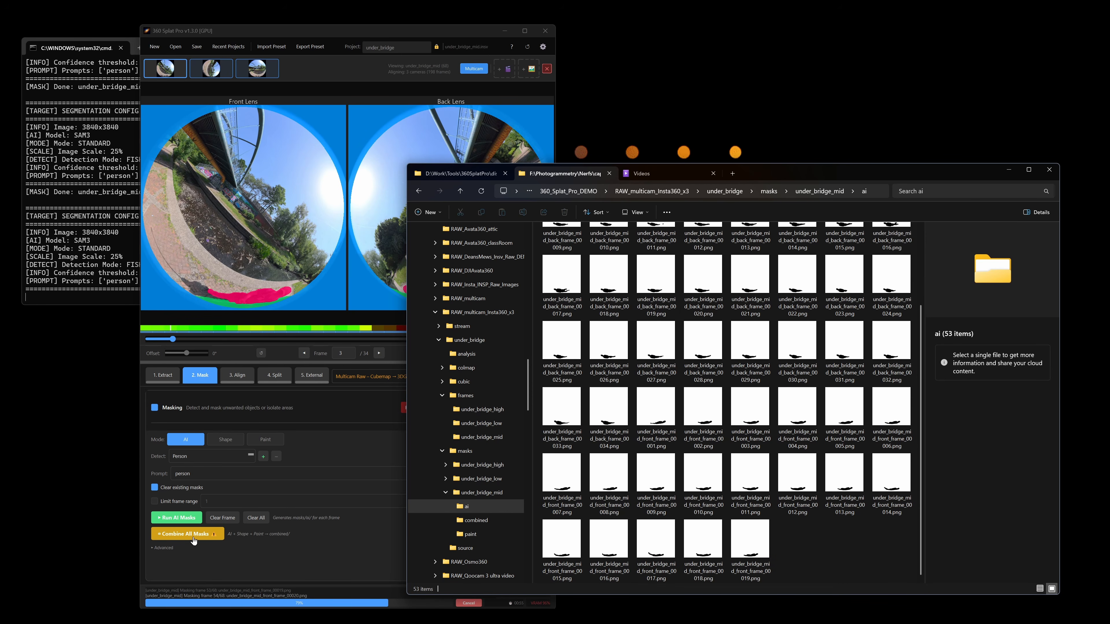
Combine the AI, shape and paint masks in 360 Splat Pro with Fisheye Circle enabled, and check the combined folder in File Explorer
{"action": "left_click", "coordinate": [228, 441]}
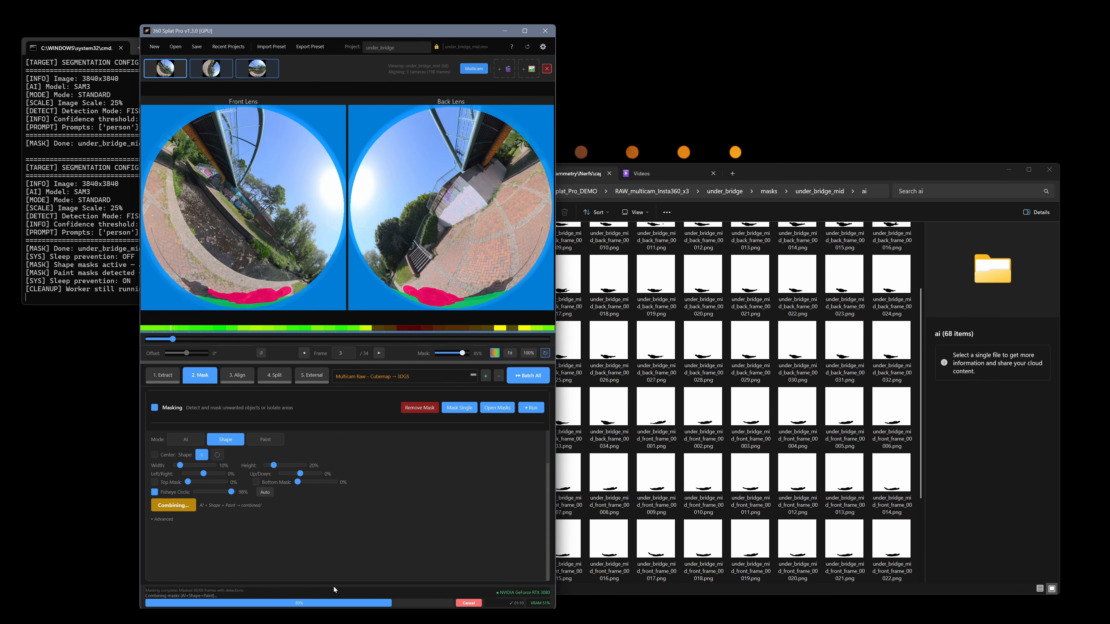
{"action": "left_click", "coordinate": [798, 352]}
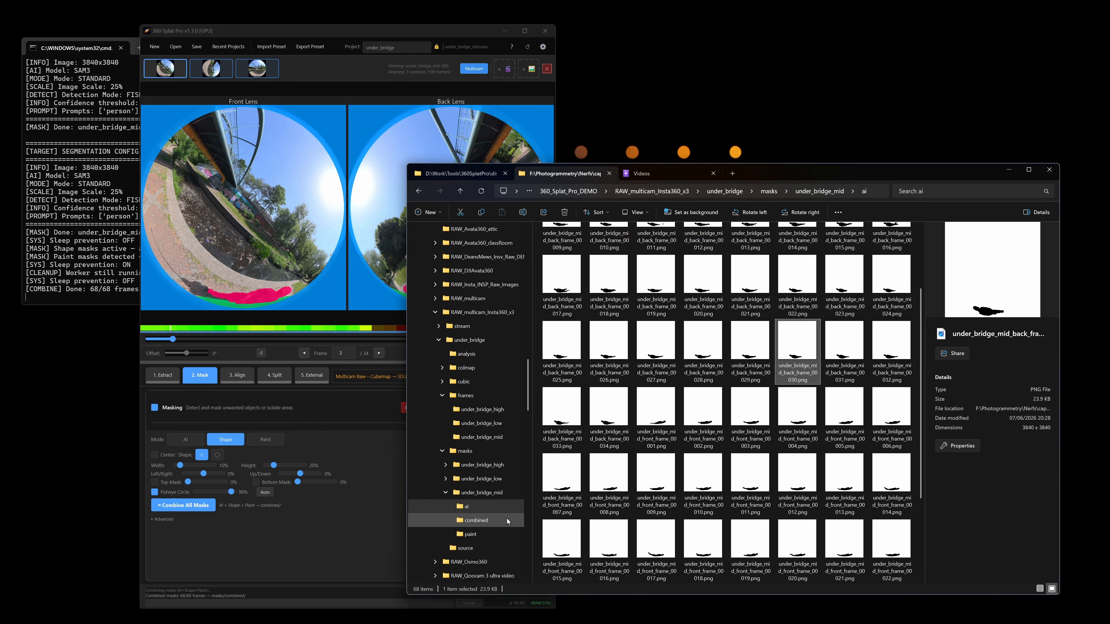
{"action": "left_click", "coordinate": [477, 520]}
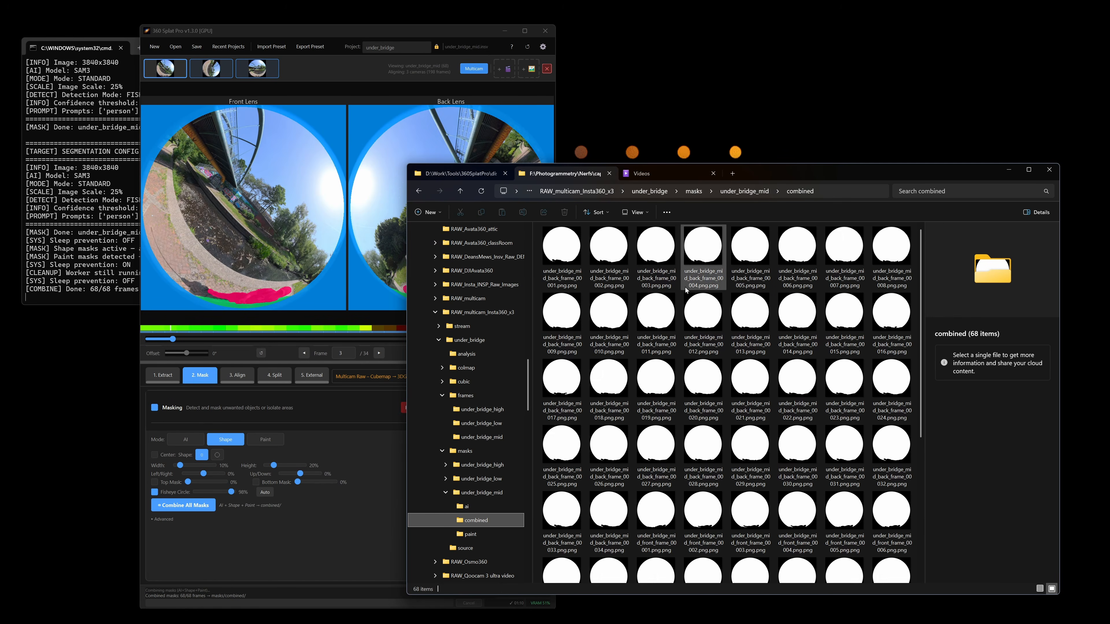
{"action": "scroll", "coordinate": [750, 279], "scroll_direction": "down", "scroll_amount": 5}
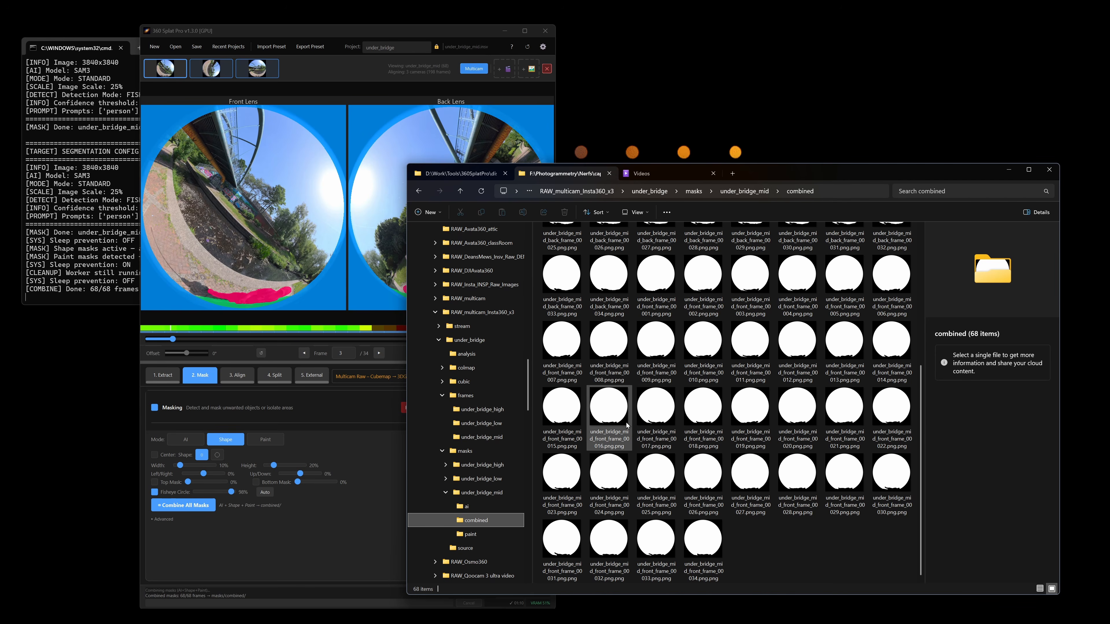
{"action": "scroll", "coordinate": [627, 425], "scroll_direction": "up", "scroll_amount": 5}
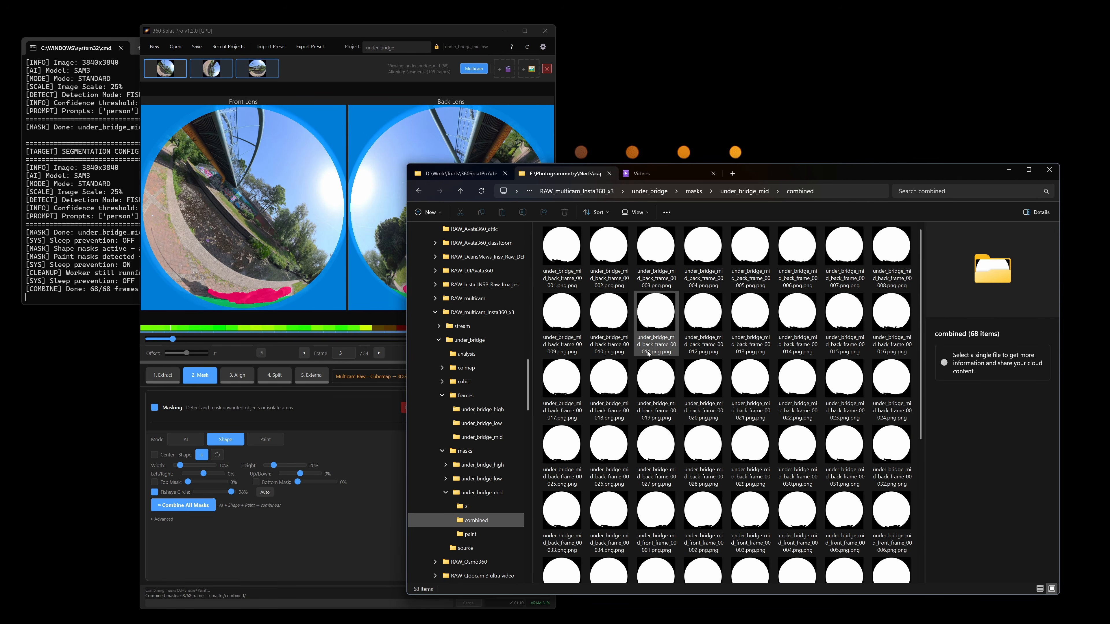
Return to 360 Splat Pro and switch to the under_bridge_low camera
{"action": "left_click", "coordinate": [309, 537]}
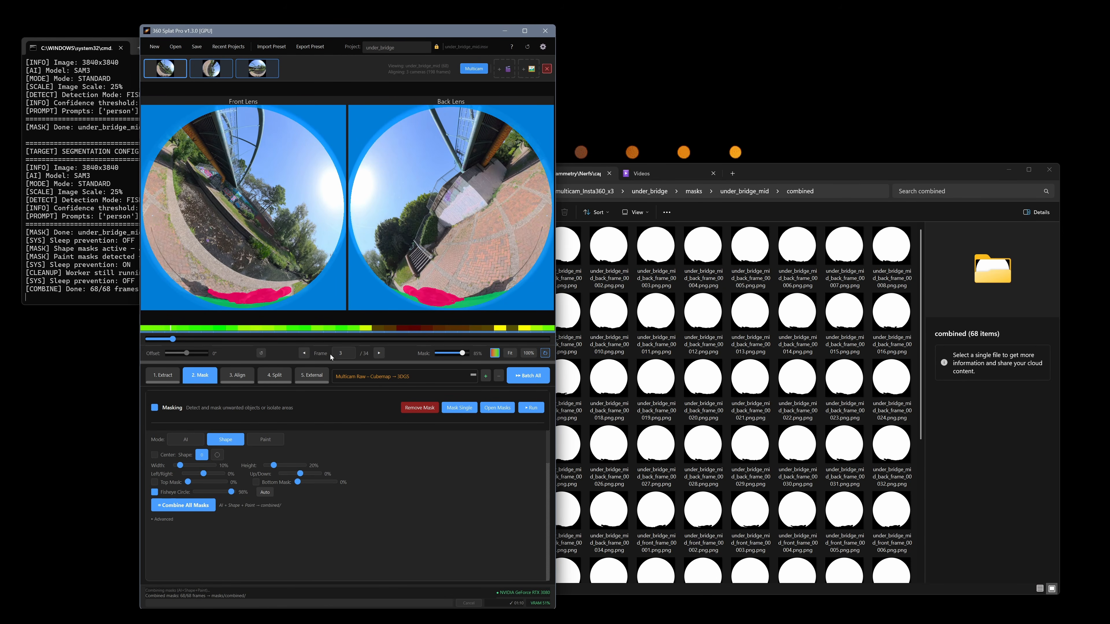
{"action": "left_click", "coordinate": [252, 73]}
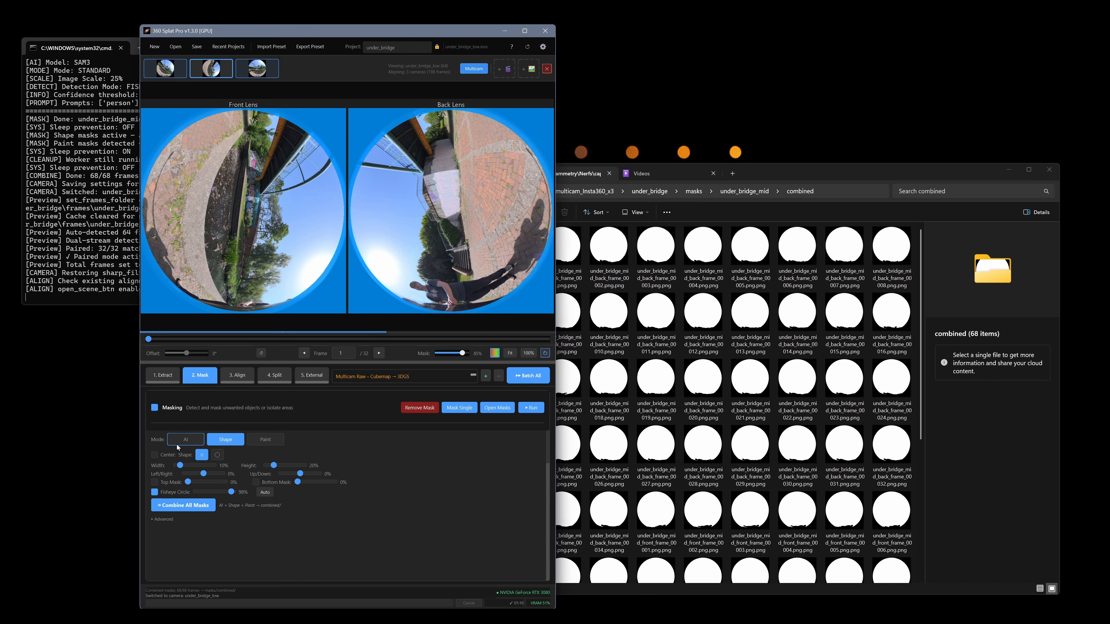
Review the advanced AI masking options for under_bridge_low and create a single-frame mask of frame 1 with the person prompt and Fisheye detection
{"action": "left_click", "coordinate": [187, 441]}
{"action": "left_click", "coordinate": [153, 549]}
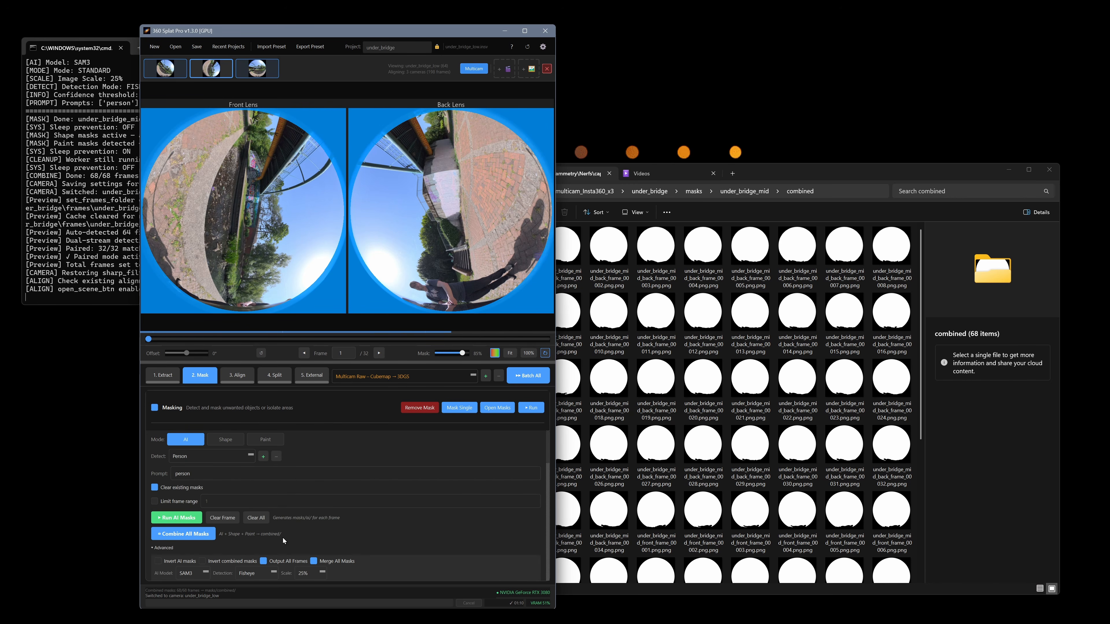
{"action": "scroll", "coordinate": [306, 519], "scroll_direction": "down", "scroll_amount": 3}
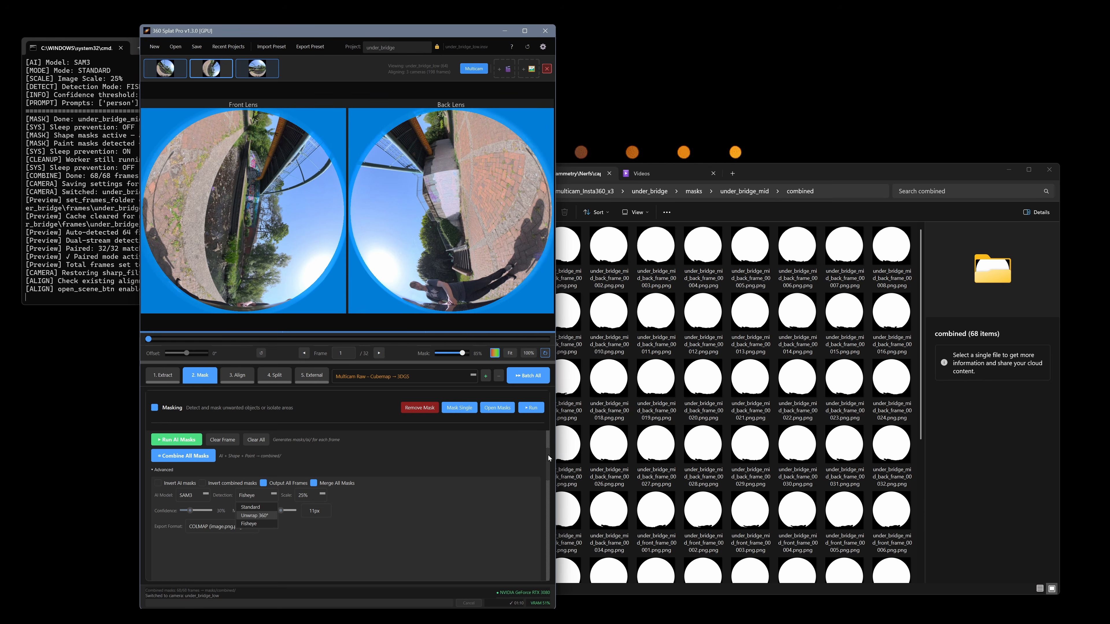
{"action": "left_click_drag", "start_coordinate": [548, 456], "coordinate": [548, 425]}
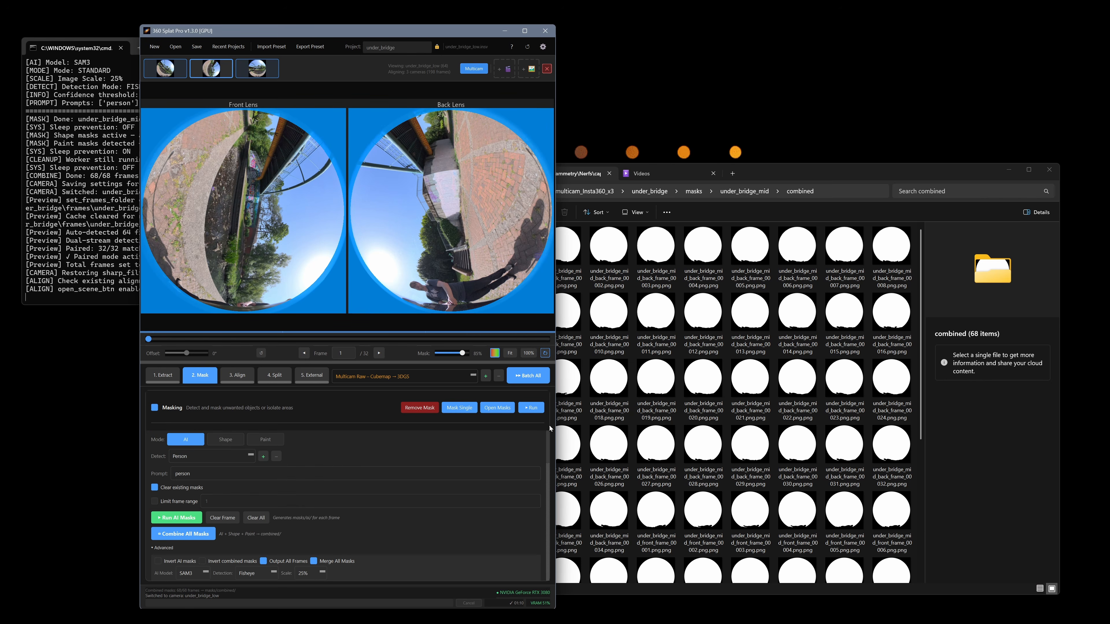
{"action": "left_click", "coordinate": [460, 408]}
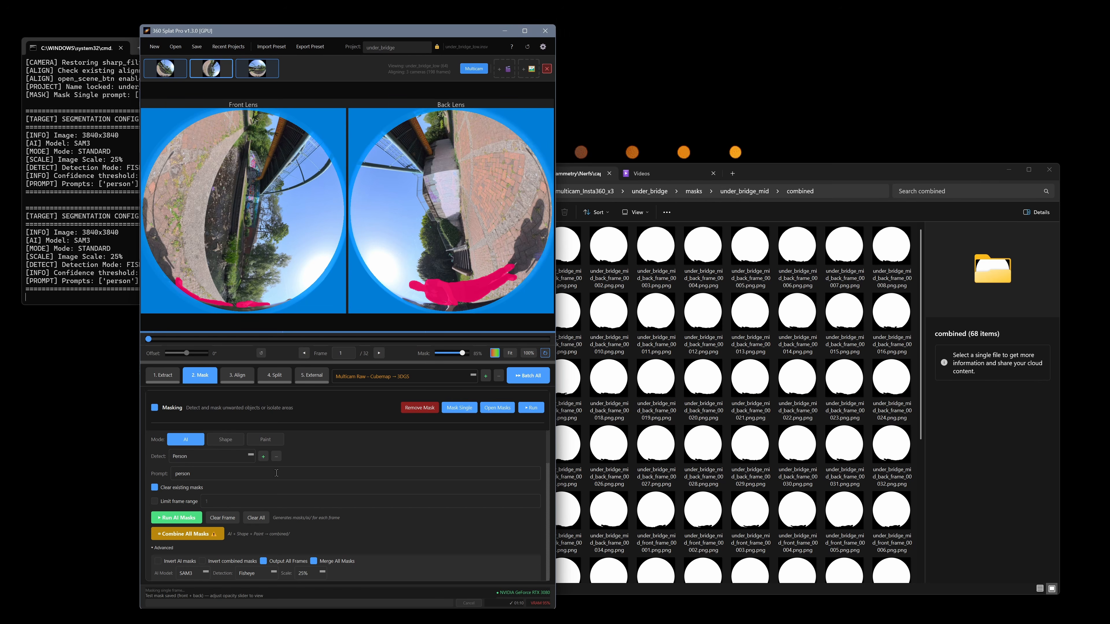
Set the detection prompt to "person, backback, cap" and generate the single-frame mask of frame 1 again
{"action": "left_click", "coordinate": [209, 457]}
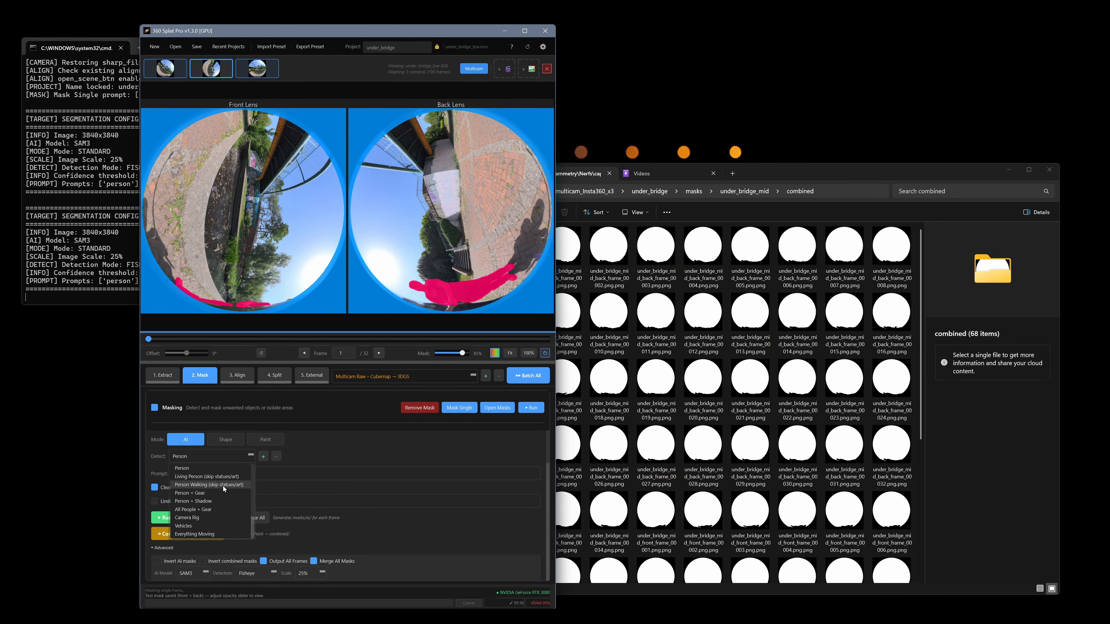
{"action": "left_click", "coordinate": [387, 449]}
{"action": "left_click", "coordinate": [201, 475]}
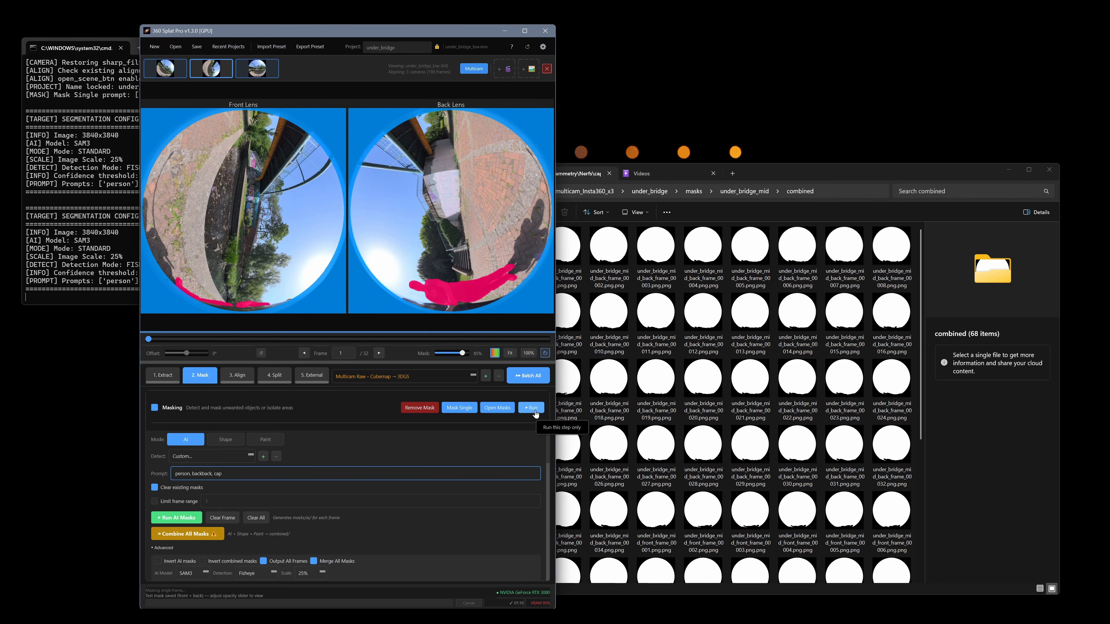
{"action": "left_click", "coordinate": [465, 411]}
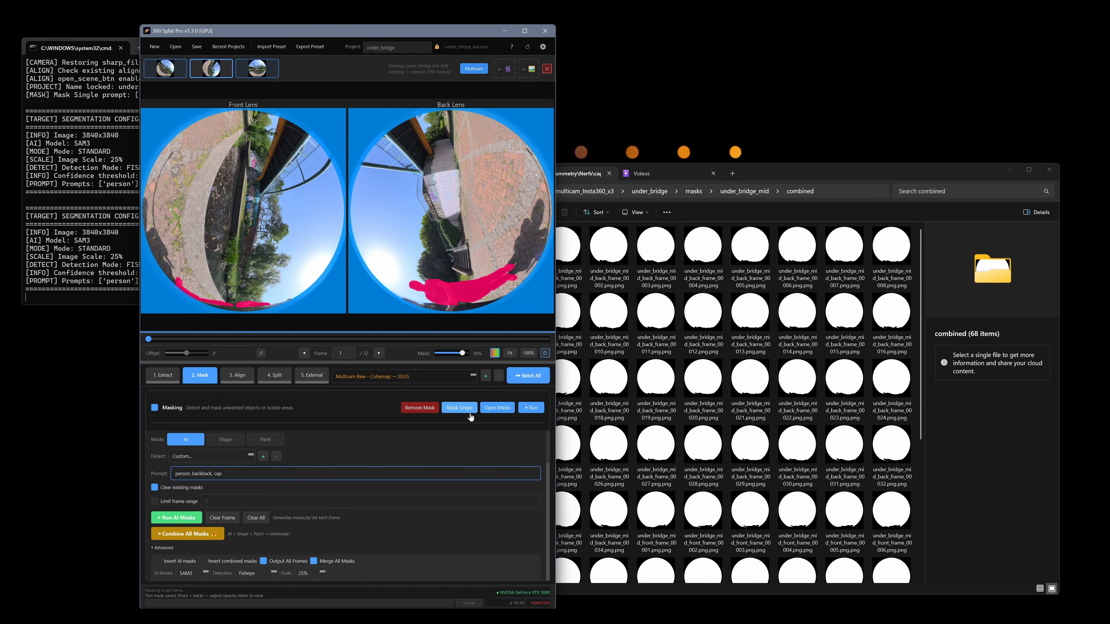
Switch to the command window, examine the logged segmentation configuration and prompts, and return to 360 Splat Pro
{"action": "left_click", "coordinate": [91, 240]}
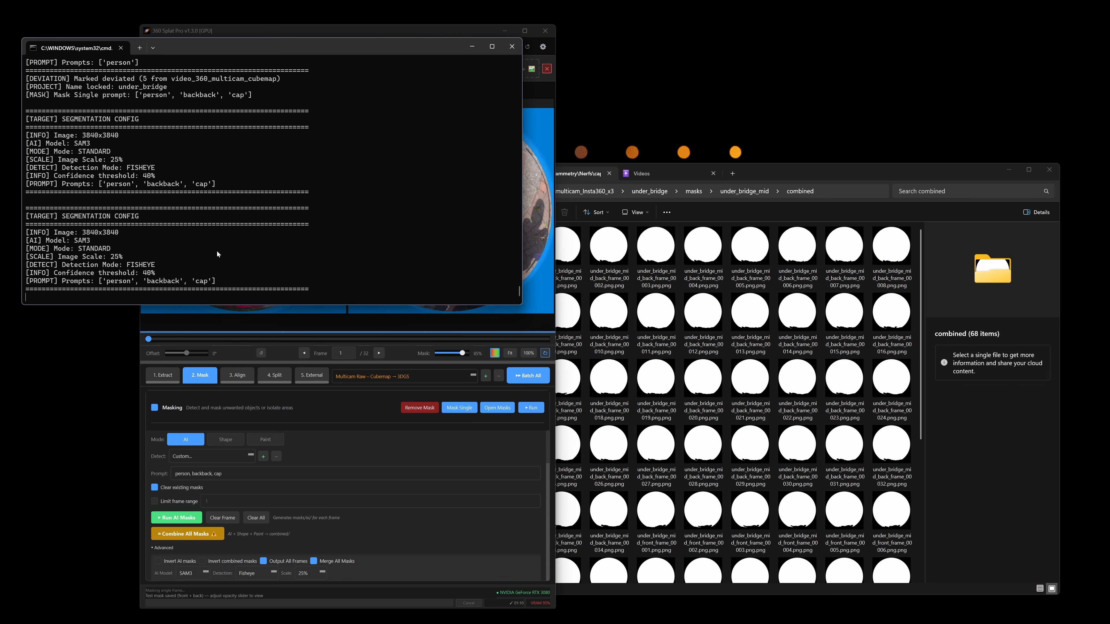
{"action": "scroll", "coordinate": [206, 214], "scroll_direction": "up", "scroll_amount": 1}
{"action": "left_click_drag", "start_coordinate": [30, 101], "coordinate": [226, 281]}
{"action": "left_click", "coordinate": [282, 230]}
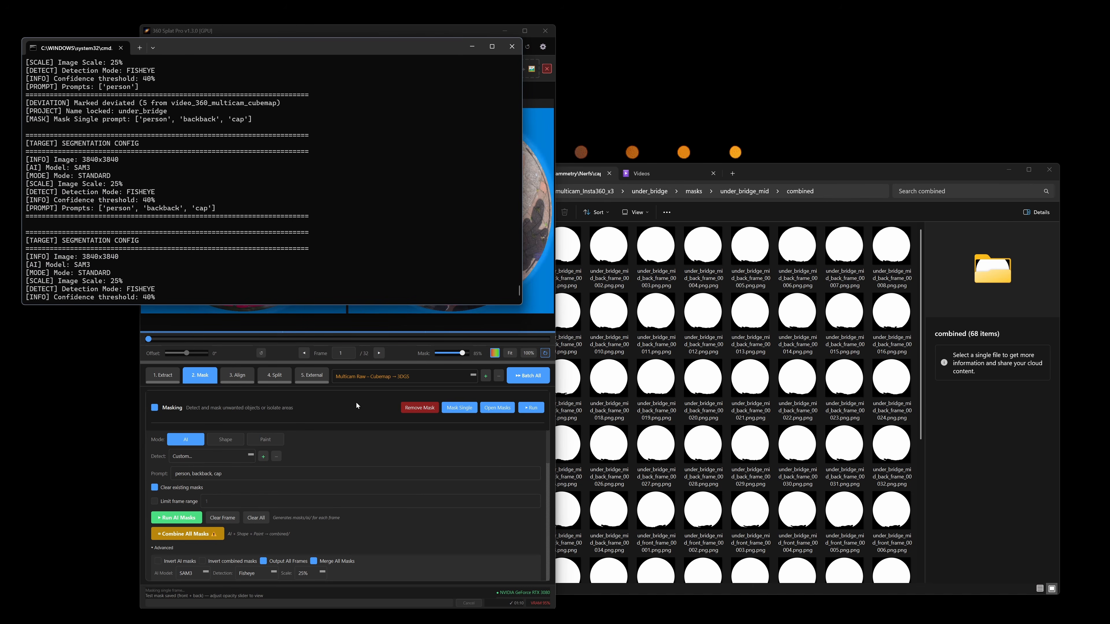
{"action": "left_click", "coordinate": [369, 396]}
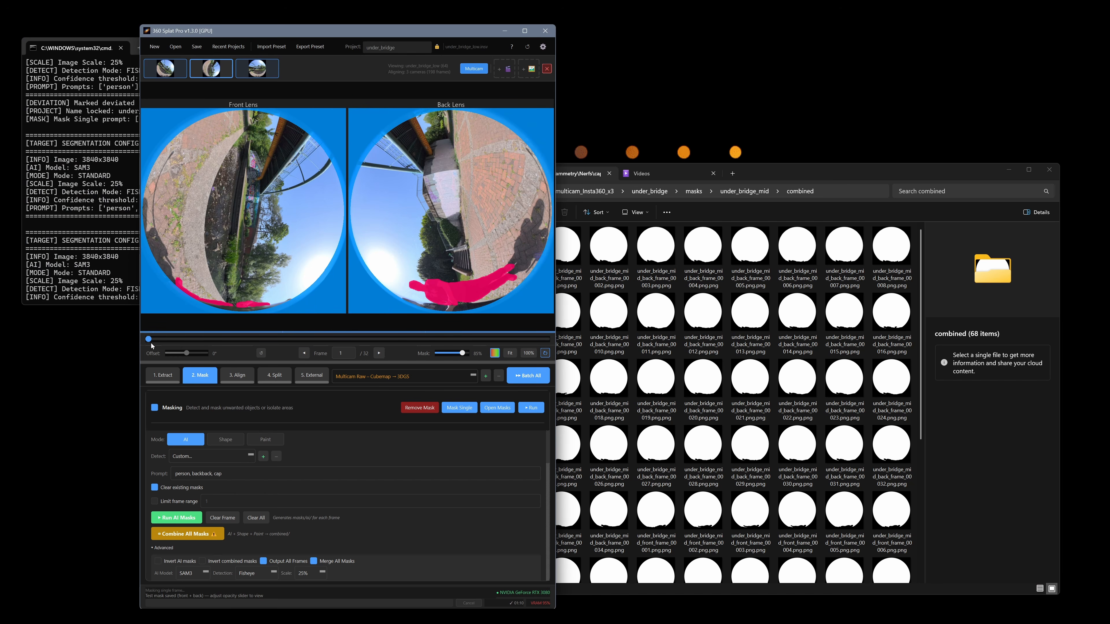
View the masked first frame of the under_bridge_mid camera for comparison and switch back to under_bridge_low
{"action": "mouse_move", "coordinate": [150, 340]}
{"action": "left_mouse_down"}
{"action": "mouse_move", "coordinate": [173, 340]}
{"action": "mouse_move", "coordinate": [142, 339]}
{"action": "left_mouse_up"}
{"action": "left_click", "coordinate": [167, 70]}
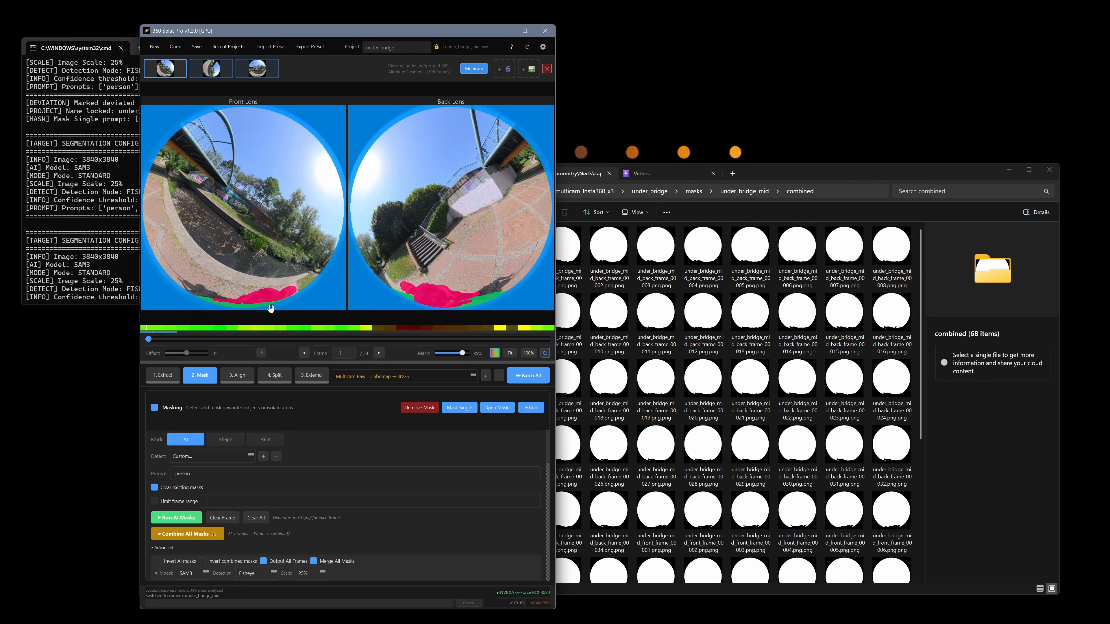
{"action": "left_click", "coordinate": [208, 68]}
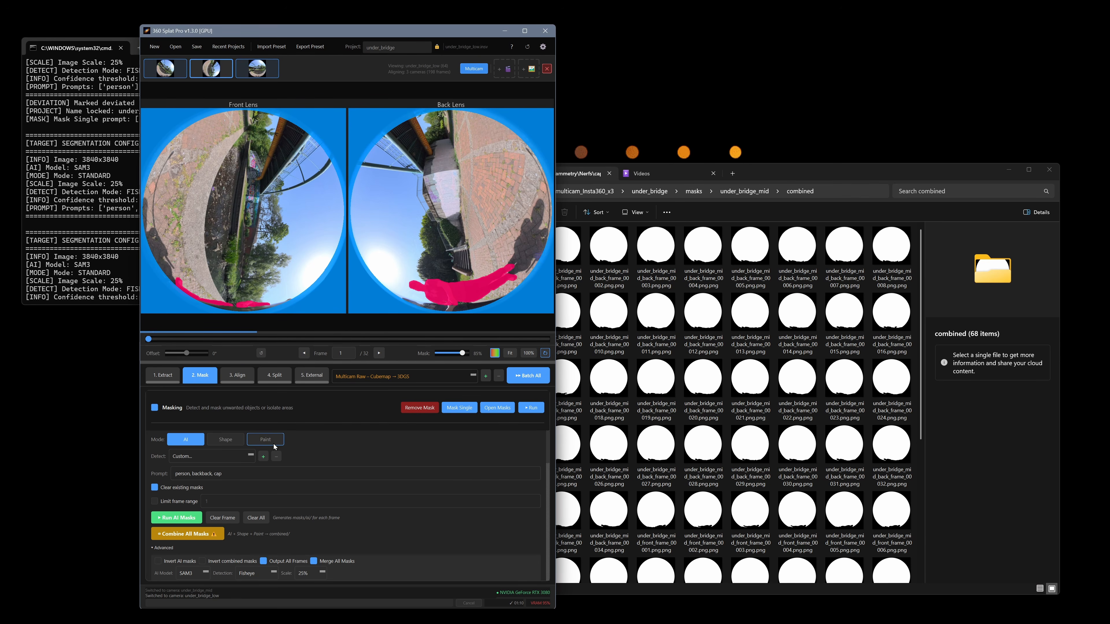
Paint a mask along the lower edge of both lenses on frame 1, apply it to all 32 frames, and check it on frames 6 and 5
{"action": "left_click", "coordinate": [265, 439]}
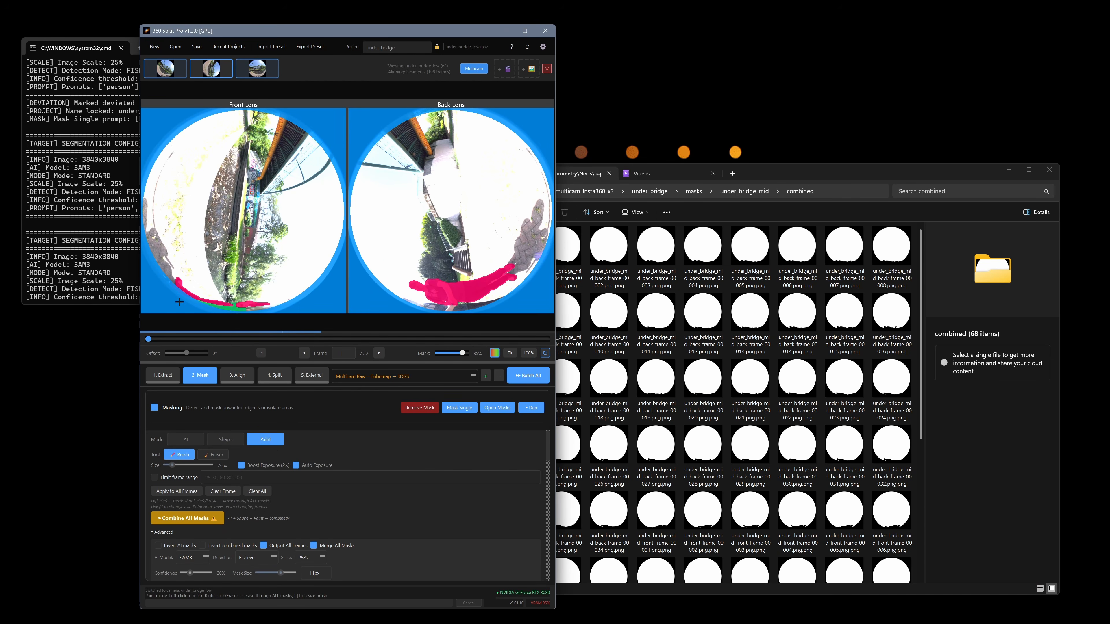
{"action": "left_click_drag", "start_coordinate": [179, 301], "coordinate": [275, 306]}
{"action": "mouse_move", "coordinate": [472, 306]}
{"action": "left_mouse_down"}
{"action": "mouse_move", "coordinate": [491, 306]}
{"action": "mouse_move", "coordinate": [382, 310]}
{"action": "left_mouse_up"}
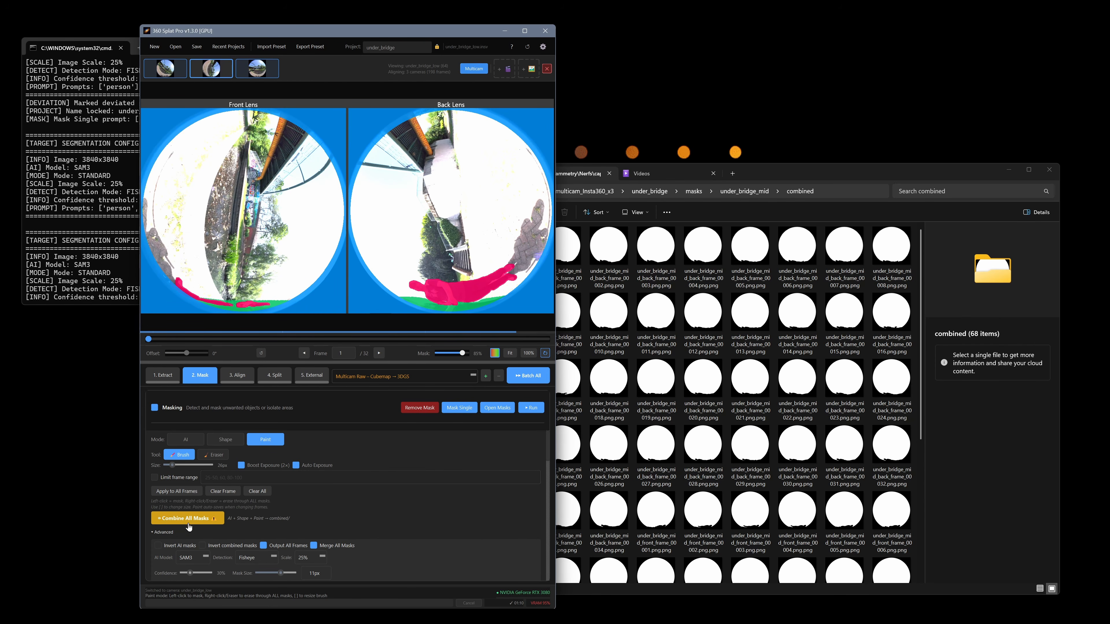
{"action": "left_click", "coordinate": [182, 491]}
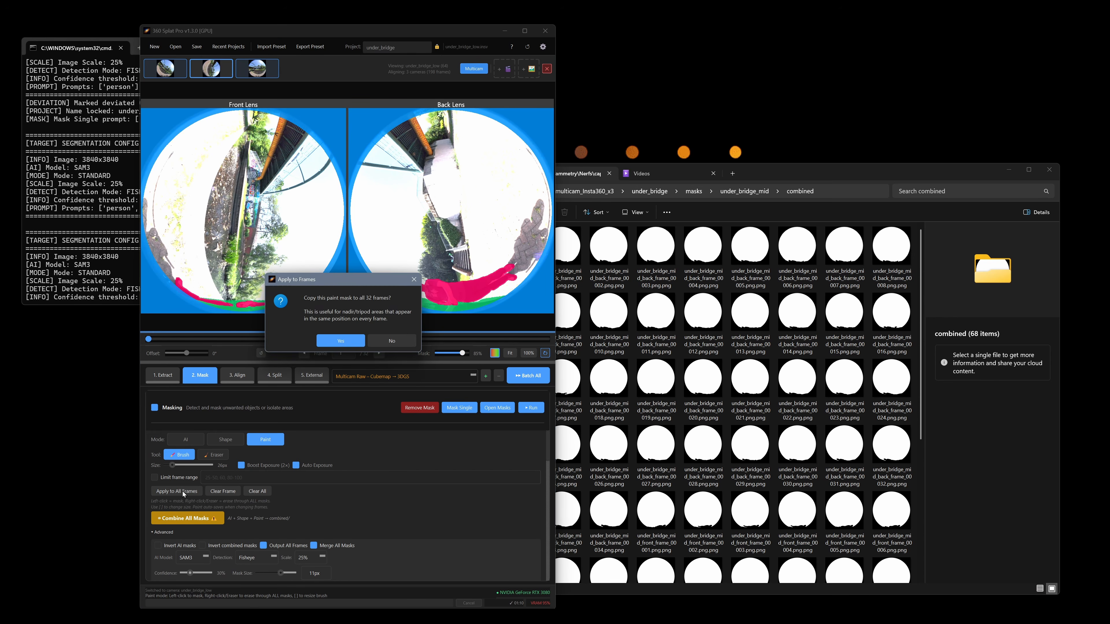
{"action": "left_click", "coordinate": [345, 340]}
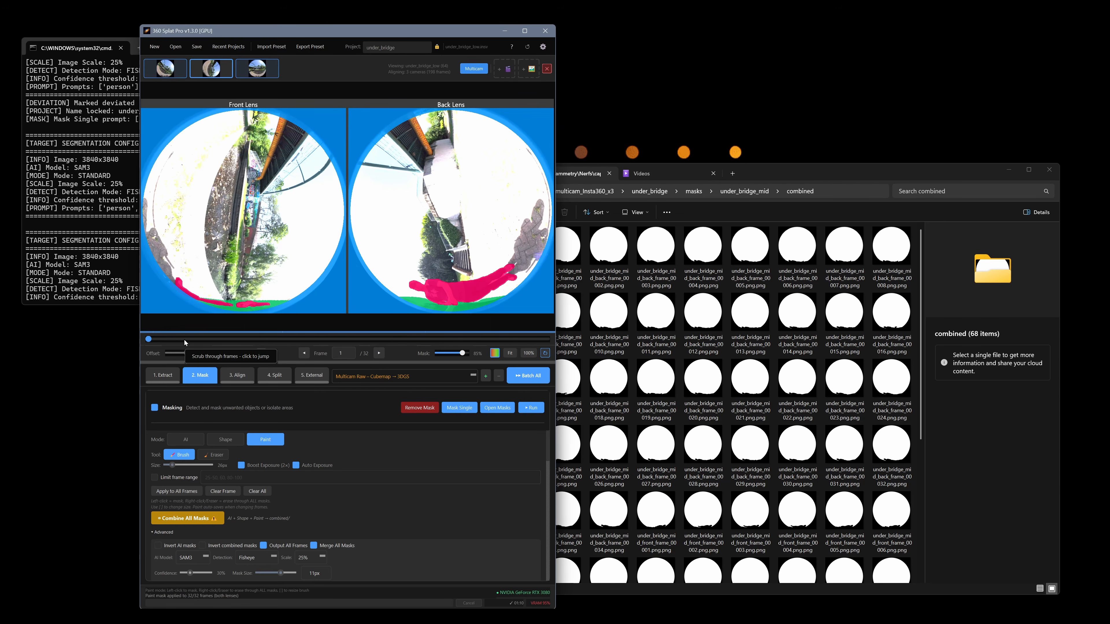
{"action": "left_click", "coordinate": [212, 339]}
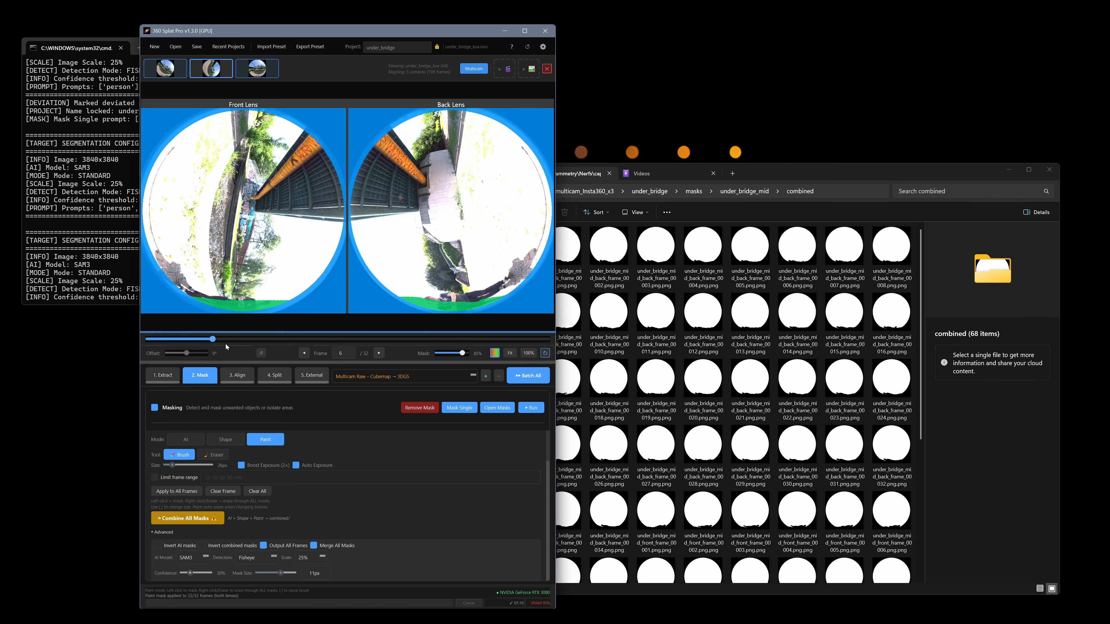
{"action": "mouse_move", "coordinate": [226, 343]}
{"action": "left_mouse_down"}
{"action": "mouse_move", "coordinate": [168, 344]}
{"action": "mouse_move", "coordinate": [213, 346]}
{"action": "left_mouse_up"}
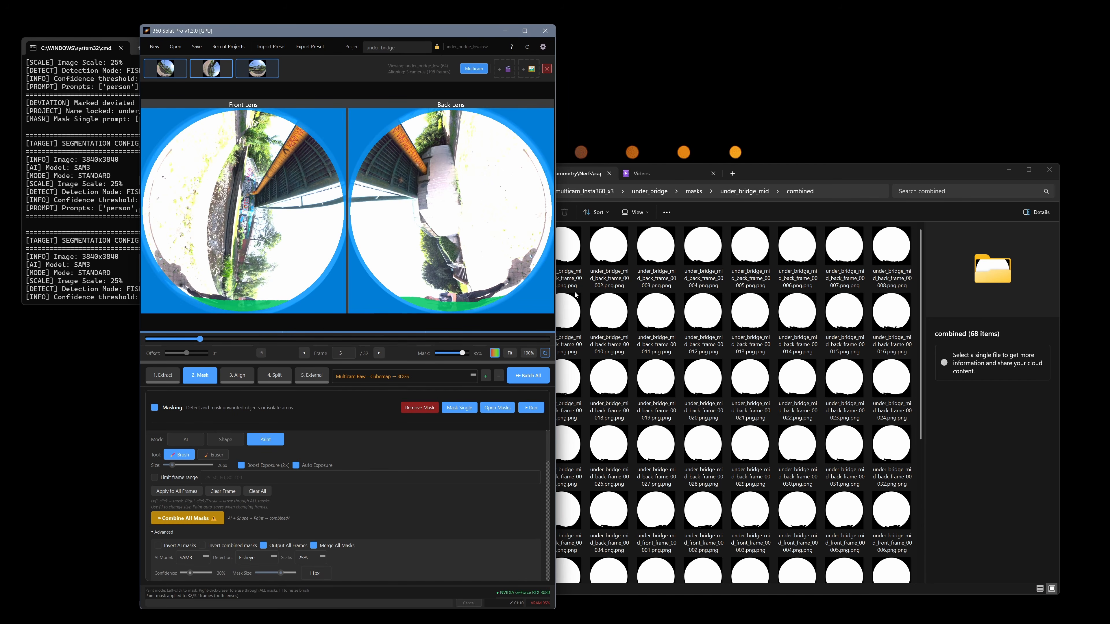
Switch to File Explorer, inspect the ai masks of under_bridge_low, and open the under_bridge_mid masks folder
{"action": "left_click", "coordinate": [754, 193]}
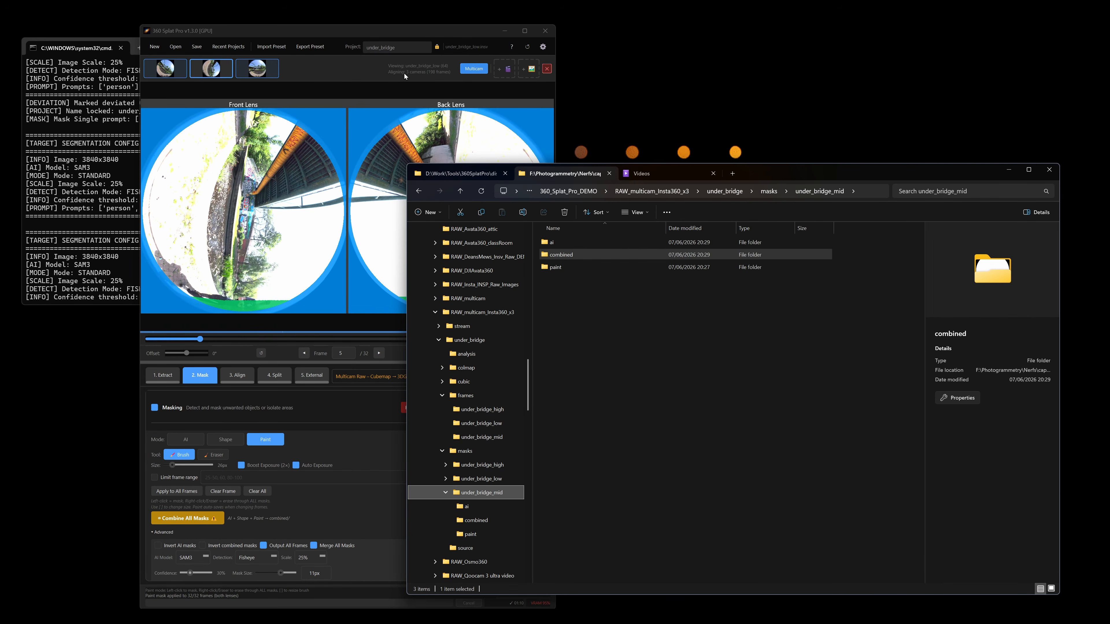
{"action": "left_click", "coordinate": [770, 192]}
{"action": "double_click", "coordinate": [598, 254]}
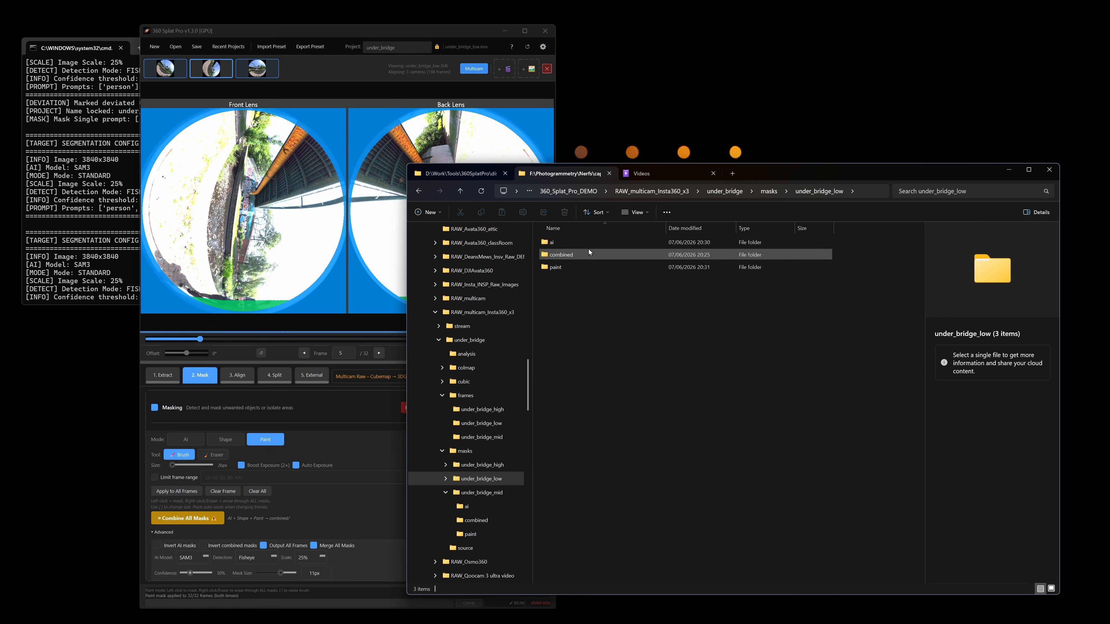
{"action": "double_click", "coordinate": [587, 245]}
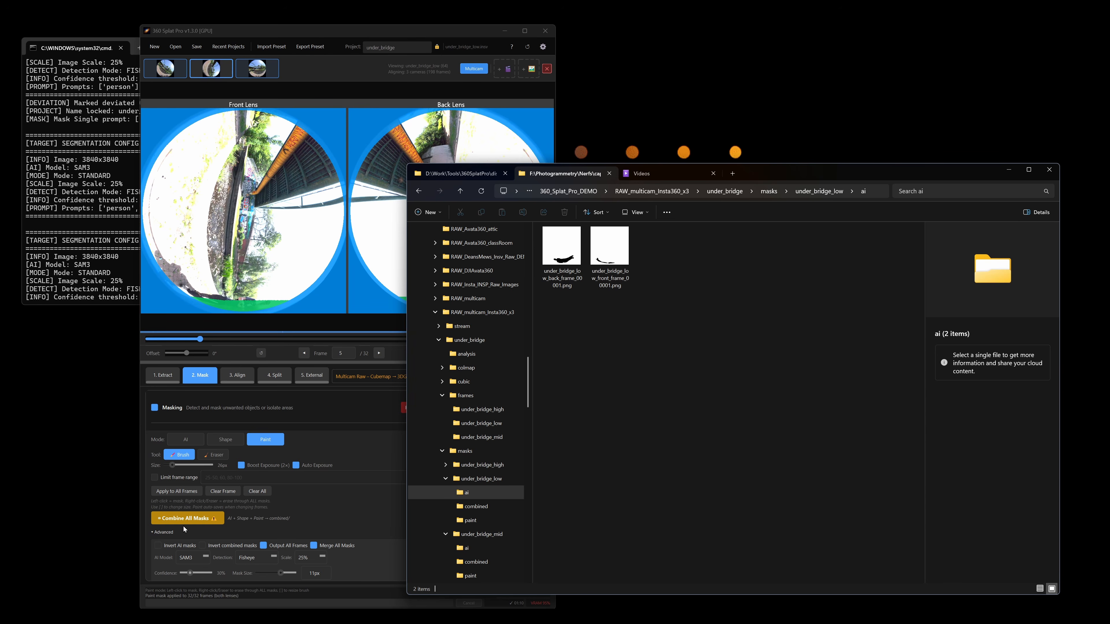
{"action": "left_click", "coordinate": [777, 195]}
{"action": "double_click", "coordinate": [595, 270]}
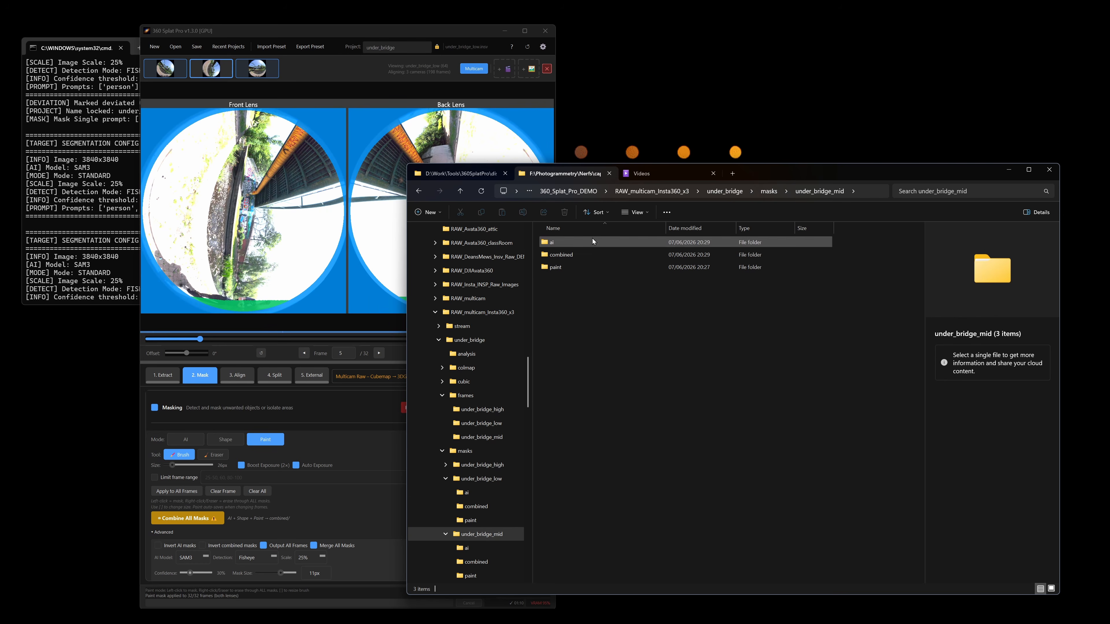
Combine all masks of under_bridge_low in 360 Splat Pro, and look through the combined folder of under_bridge_mid in File Explorer
{"action": "left_click", "coordinate": [367, 397]}
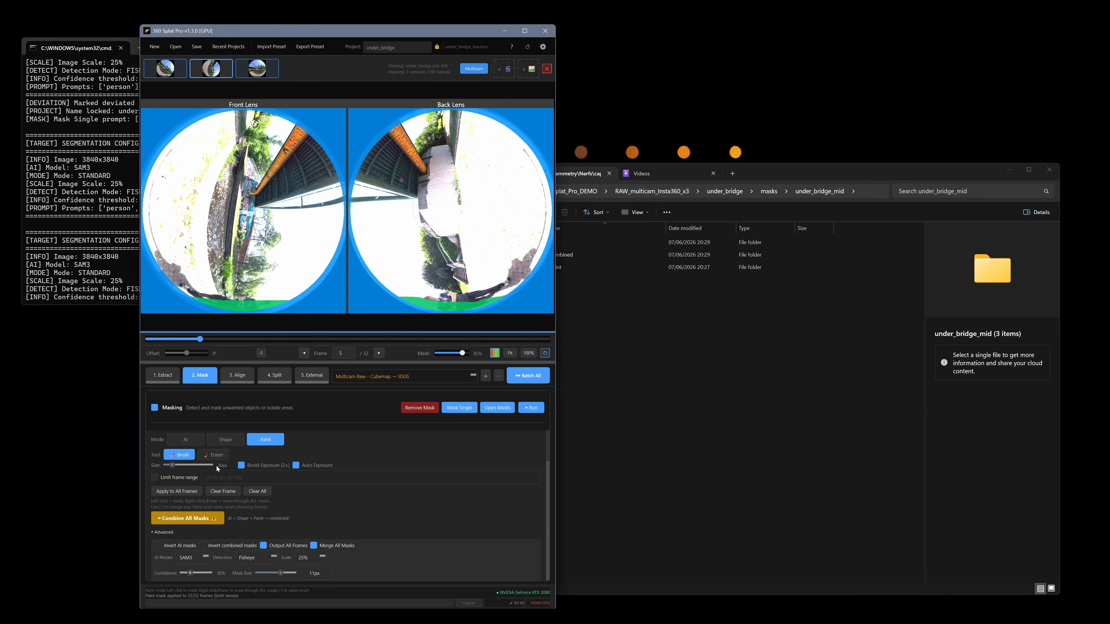
{"action": "left_click", "coordinate": [188, 518]}
{"action": "left_click", "coordinate": [693, 342]}
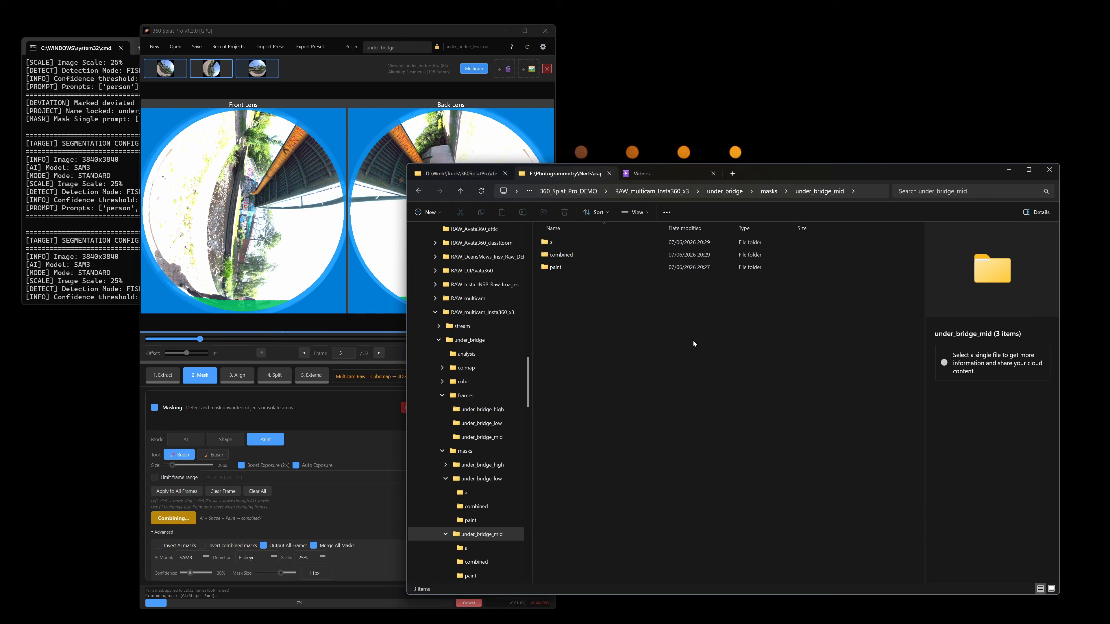
{"action": "left_click", "coordinate": [585, 255]}
{"action": "double_click", "coordinate": [590, 257]}
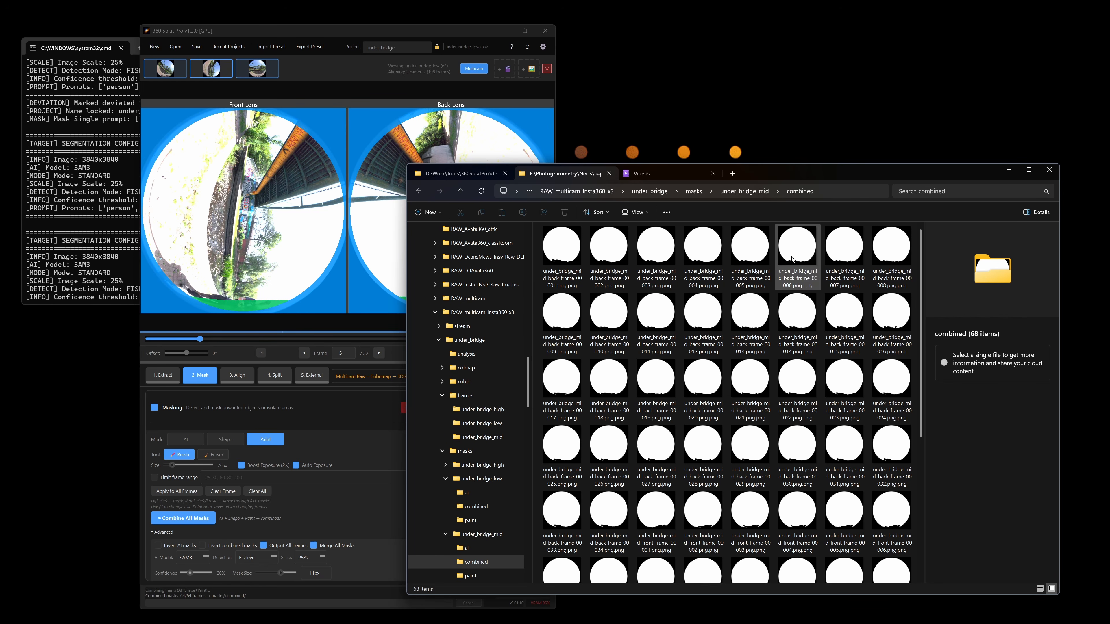
{"action": "scroll", "coordinate": [812, 469], "scroll_direction": "down", "scroll_amount": 4}
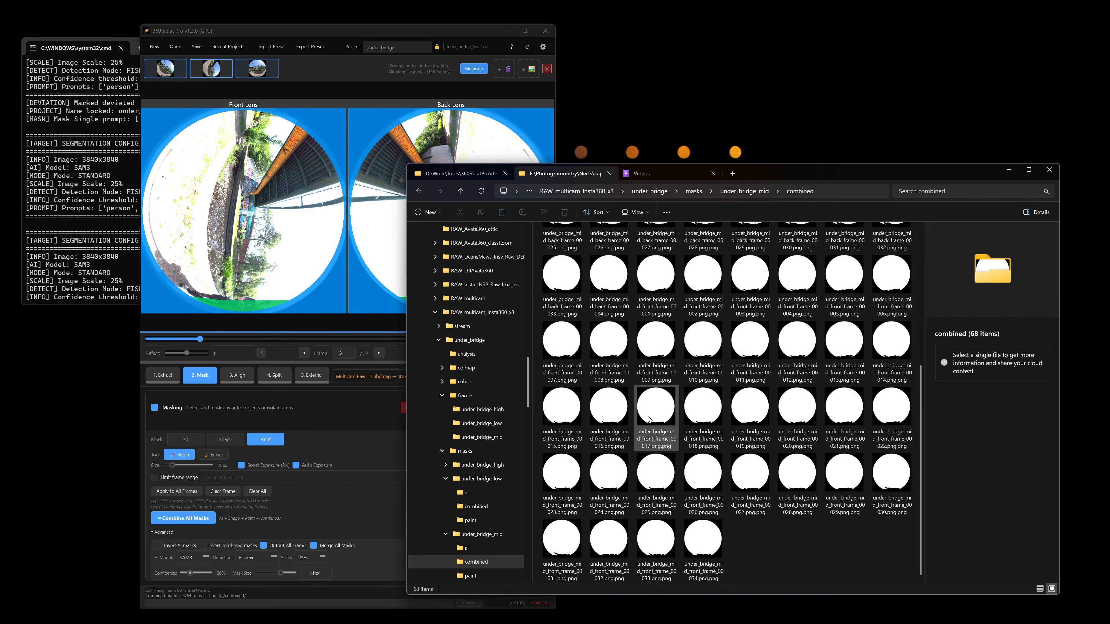
{"action": "scroll", "coordinate": [612, 420], "scroll_direction": "up", "scroll_amount": 3}
Show frame 1 in 360 Splat Pro, and preview the combined back-lens masks of frames 4 and 1 in File Explorer
{"action": "mouse_move", "coordinate": [203, 342]}
{"action": "left_mouse_down"}
{"action": "mouse_move", "coordinate": [521, 340]}
{"action": "mouse_move", "coordinate": [109, 354]}
{"action": "left_mouse_up"}
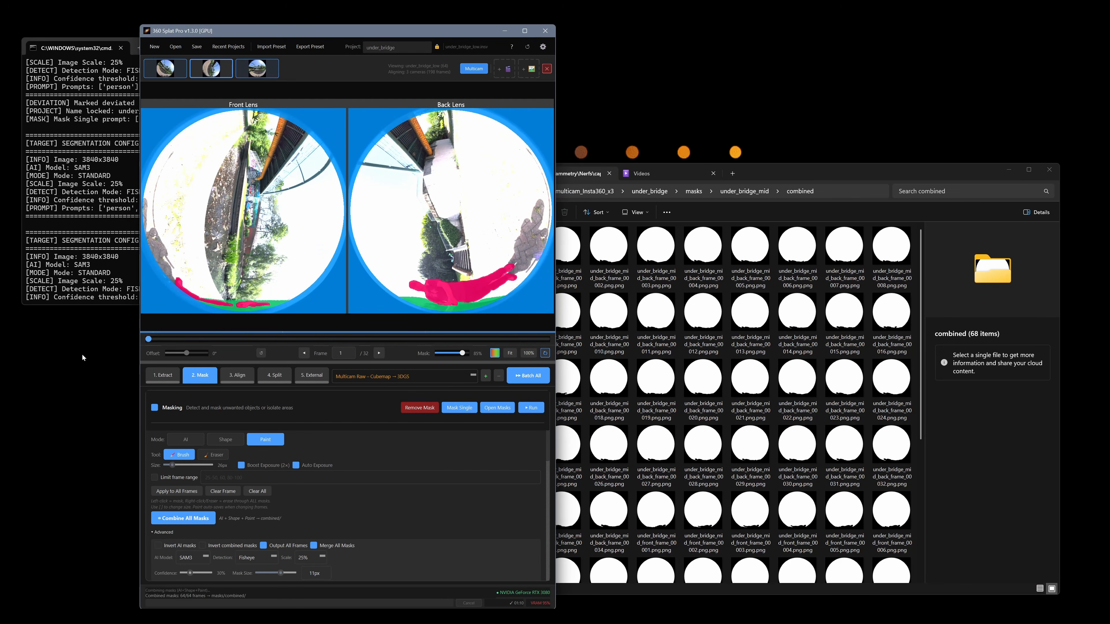
{"action": "left_click", "coordinate": [695, 246]}
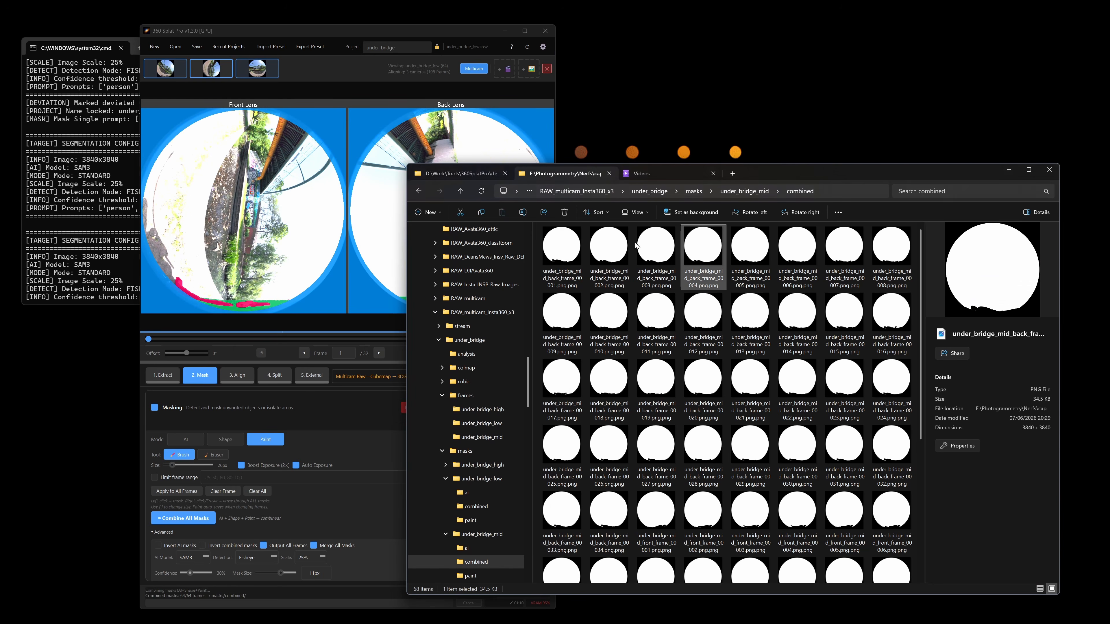
{"action": "left_click", "coordinate": [562, 250]}
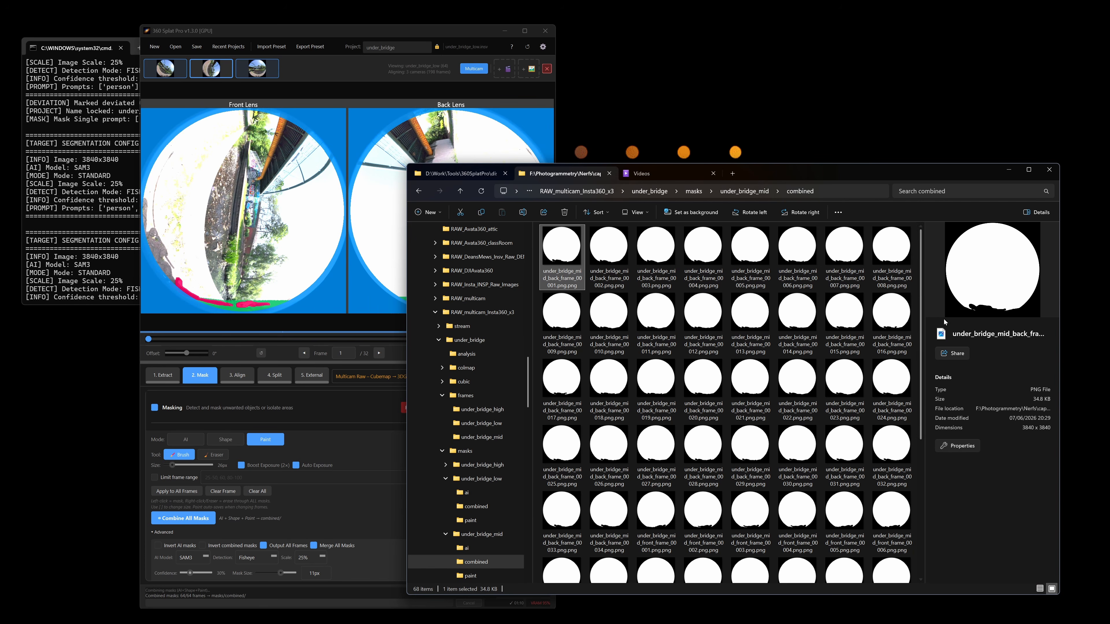
View the recent projects list in 360 Splat Pro, and open the stream folder under RAW_multicam_Insta360_x3 in File Explorer
{"action": "left_click", "coordinate": [381, 377]}
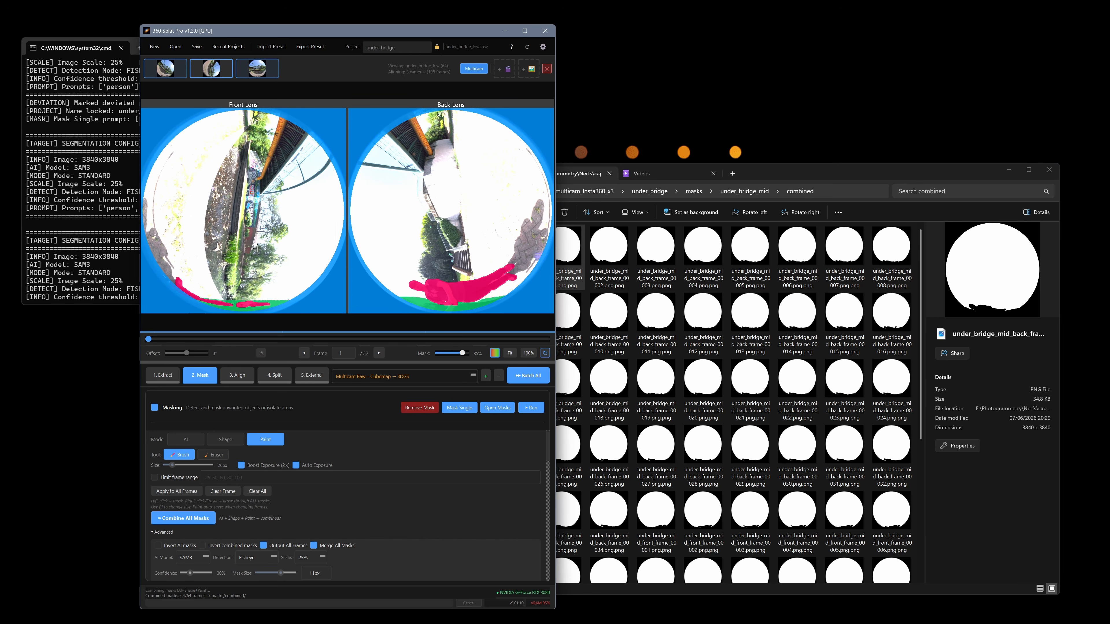
{"action": "left_click", "coordinate": [230, 47]}
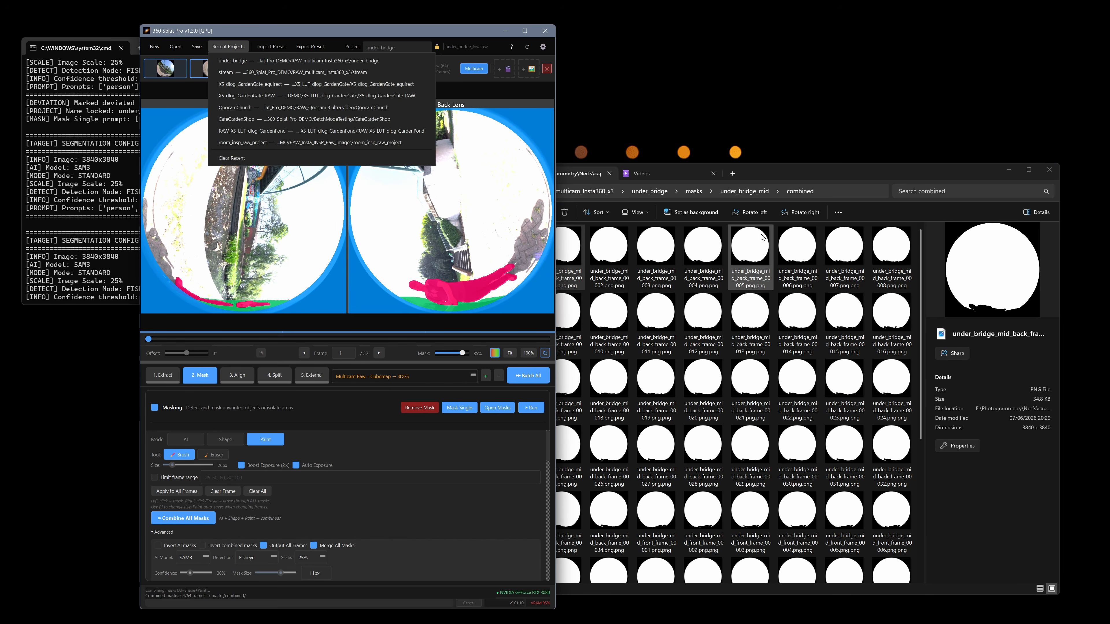
{"action": "left_click", "coordinate": [754, 254]}
{"action": "left_click", "coordinate": [606, 193]}
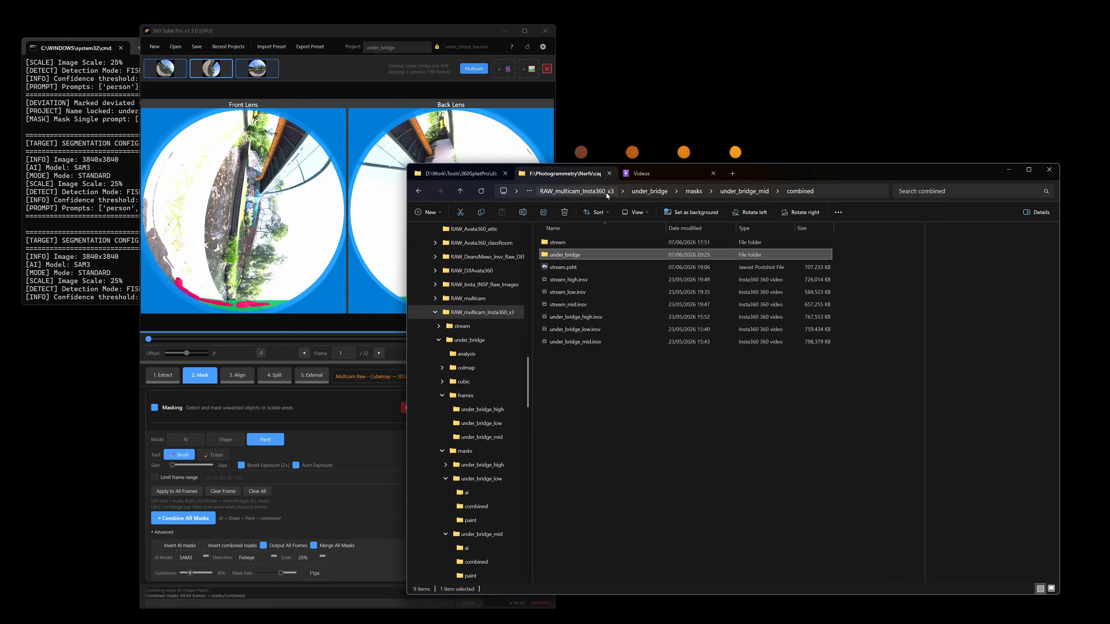
{"action": "double_click", "coordinate": [577, 242]}
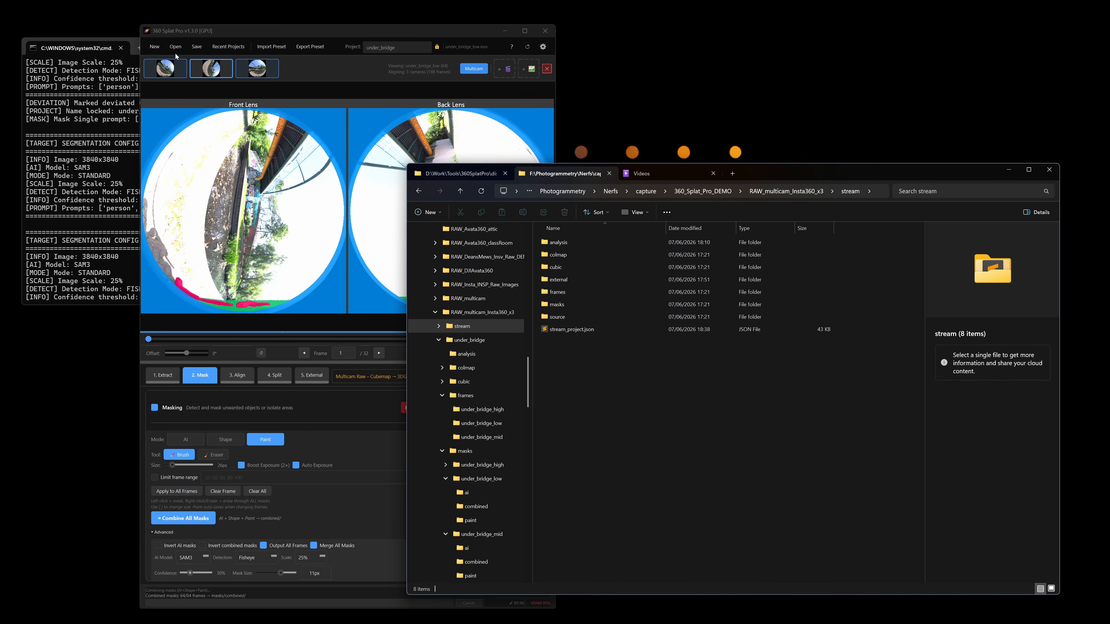
Save the under_bridge project in 360 Splat Pro, and select stream_project.json in the stream folder in File Explorer
{"action": "left_click", "coordinate": [200, 48]}
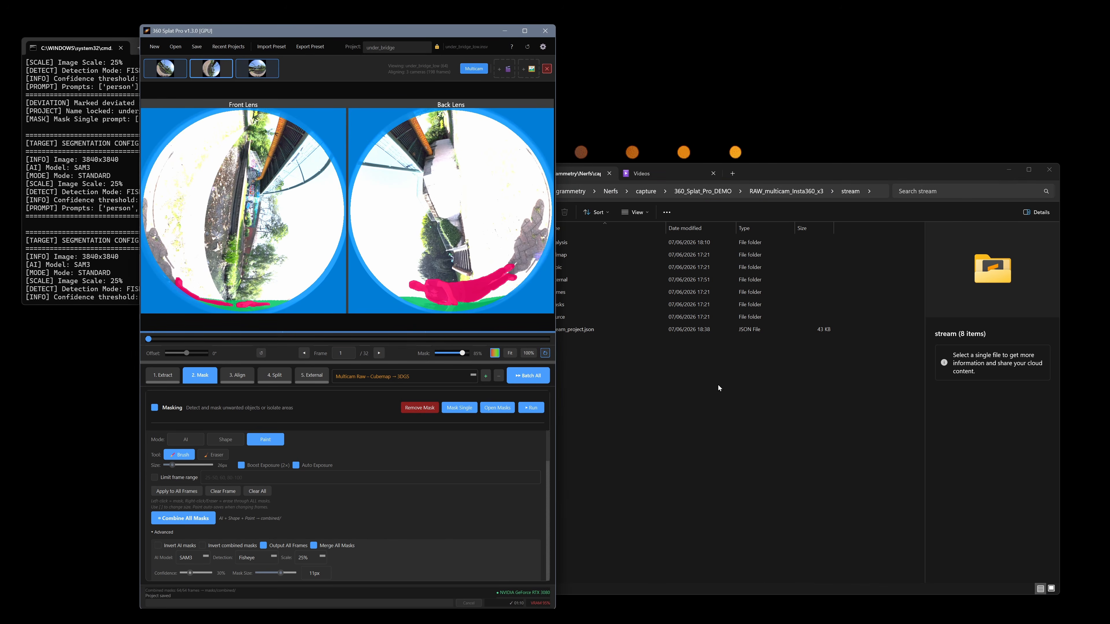
{"action": "left_click", "coordinate": [708, 380]}
{"action": "left_click", "coordinate": [573, 329]}
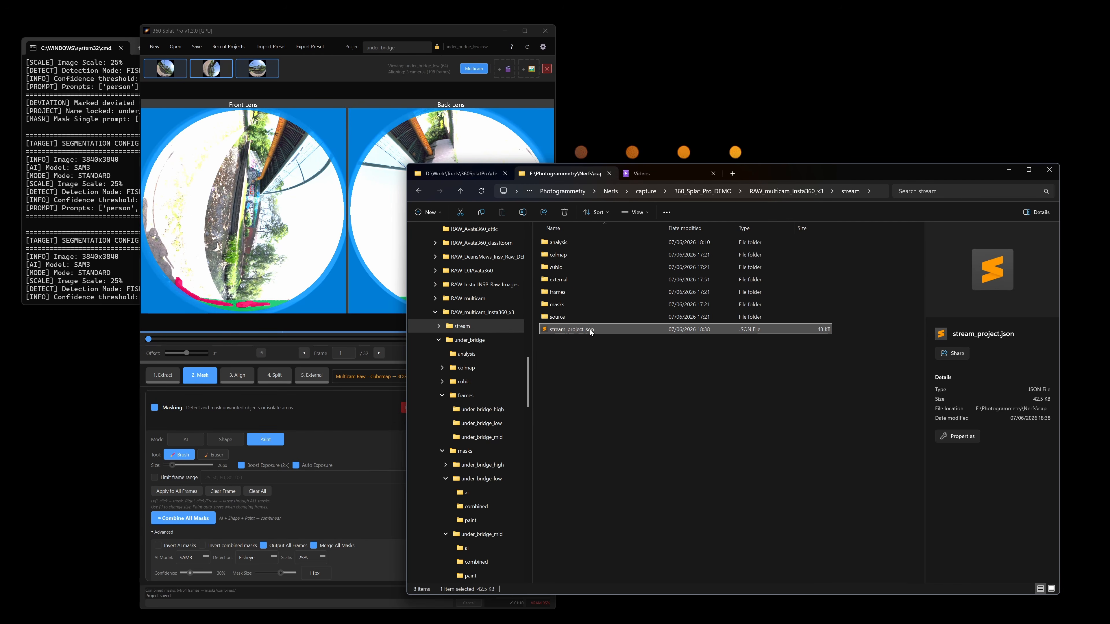
Load stream_project.json from File Explorer into 360 Splat Pro and show the stream_high camera
{"action": "left_click_drag", "start_coordinate": [590, 330], "coordinate": [293, 229]}
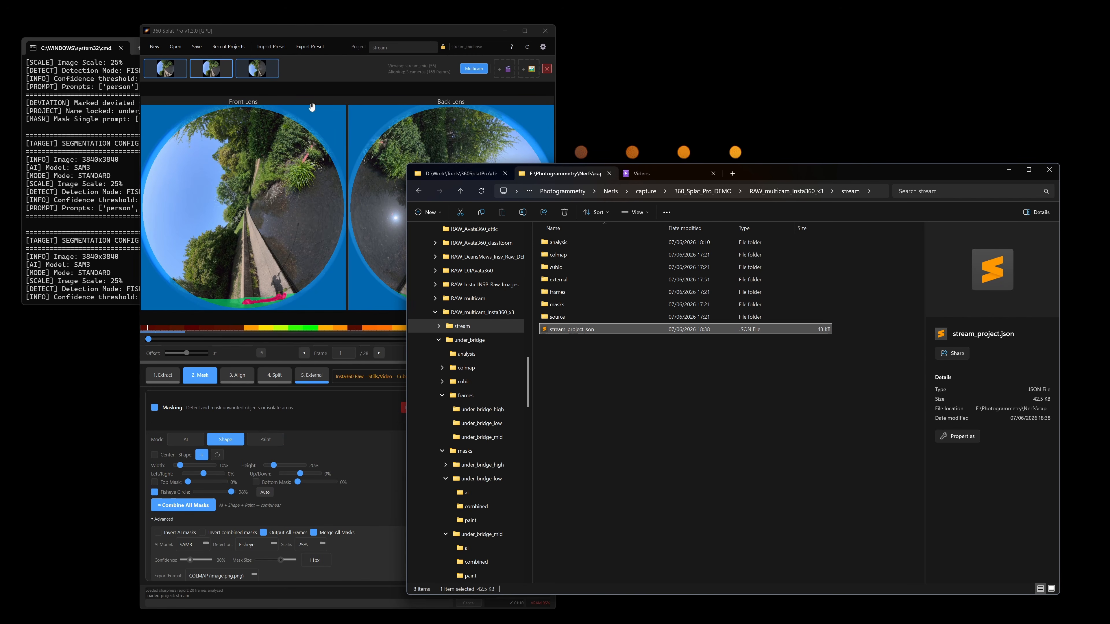
{"action": "left_click", "coordinate": [344, 66]}
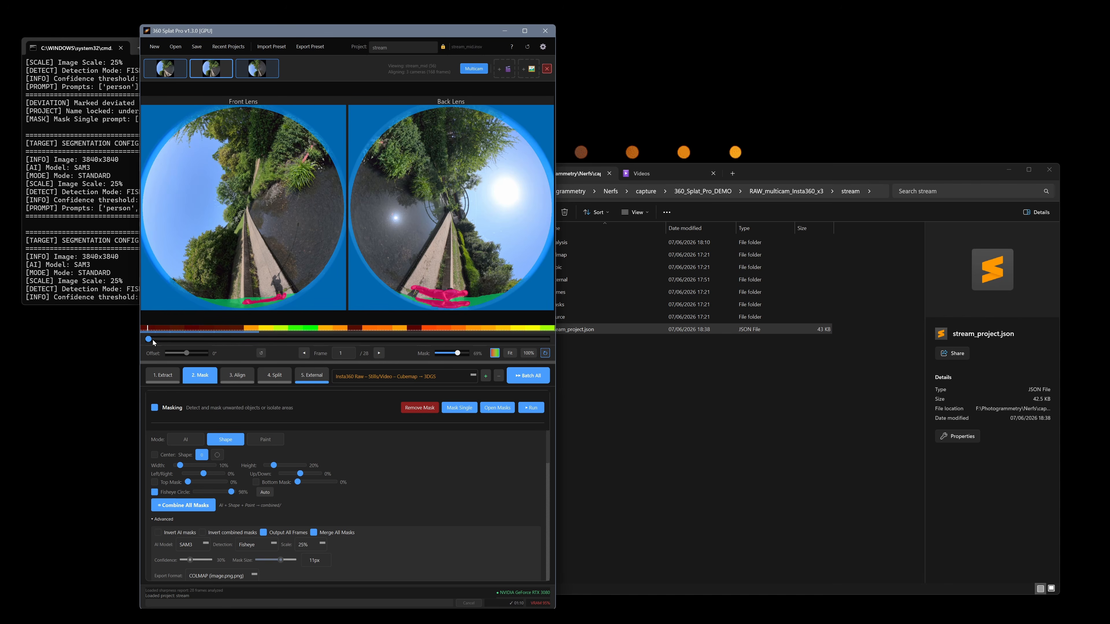
{"action": "left_click_drag", "start_coordinate": [180, 343], "coordinate": [346, 320]}
{"action": "left_click", "coordinate": [165, 68]}
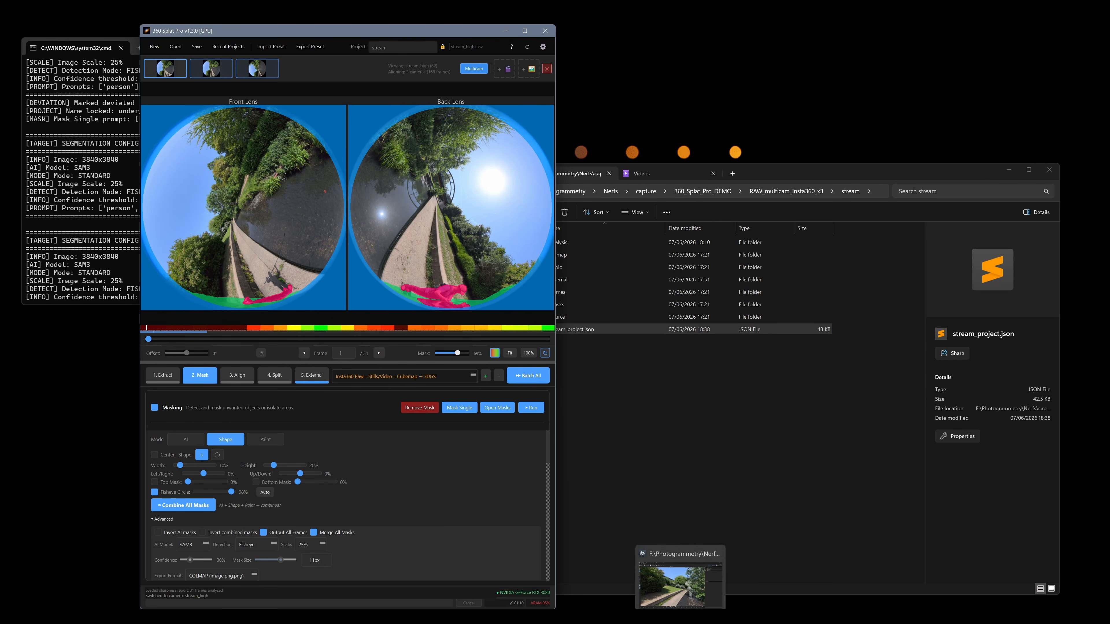
Run all checked queue items of the External Tools stage in order for the stream project
{"action": "left_click", "coordinate": [319, 379]}
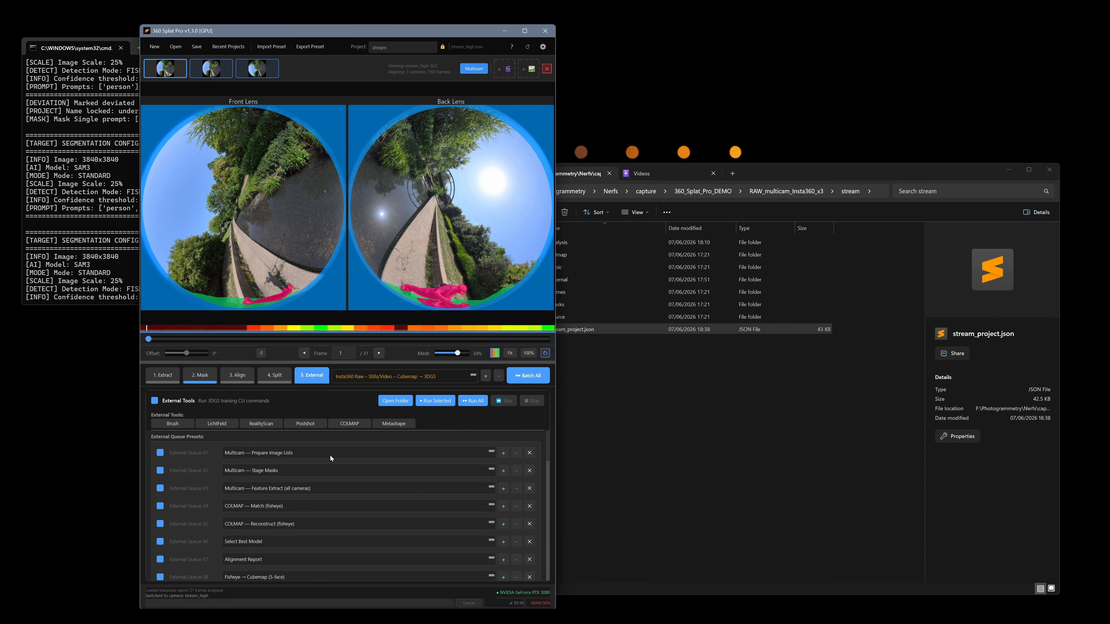
{"action": "left_click_drag", "start_coordinate": [548, 446], "coordinate": [557, 501]}
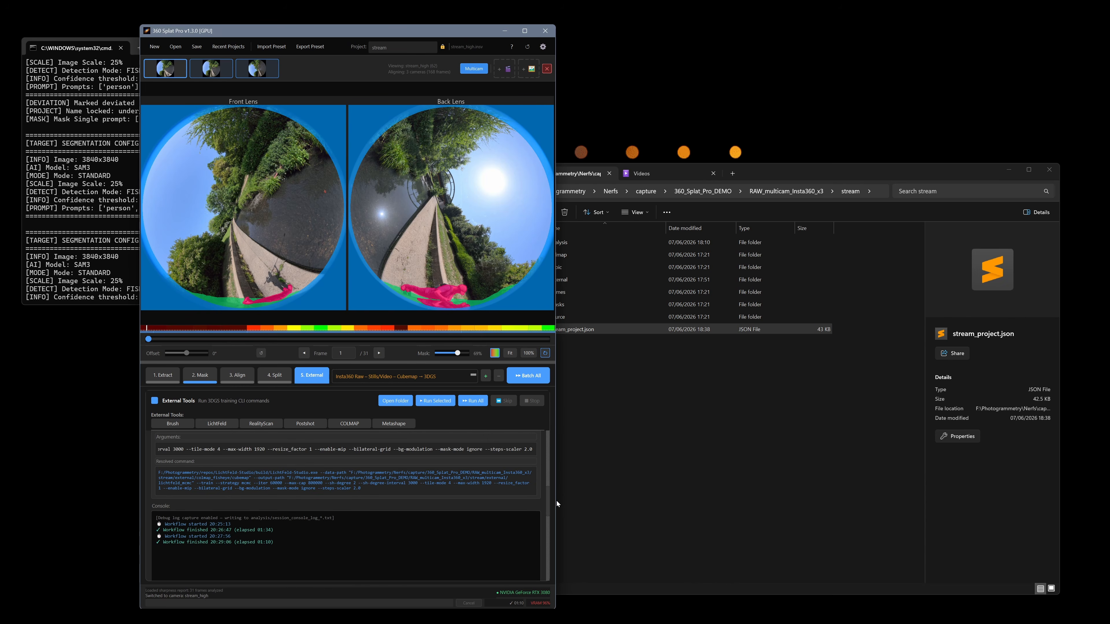
{"action": "key", "text": "ctrl+a"}
{"action": "left_click", "coordinate": [307, 542]}
{"action": "left_click", "coordinate": [473, 401]}
{"action": "scroll", "coordinate": [376, 541], "scroll_direction": "down", "scroll_amount": 3}
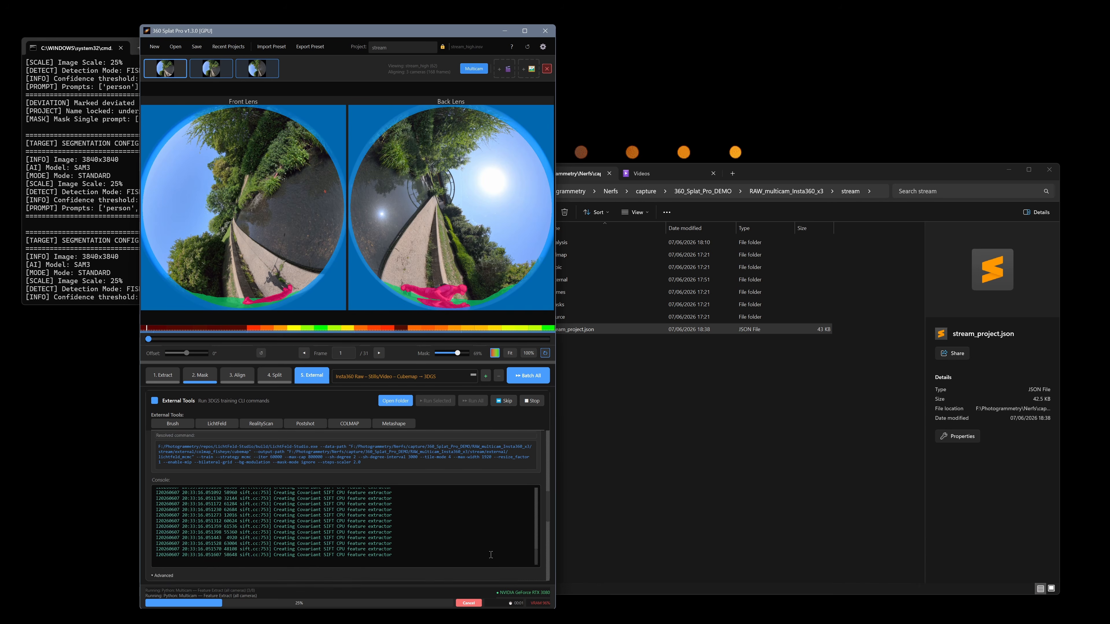
Select the Multicam — Stage Masks queue item, and inspect the masks in stream's external/colmap_fisheye/colmap_masks/stream_high folder in File Explorer
{"action": "left_click_drag", "start_coordinate": [549, 515], "coordinate": [552, 425]}
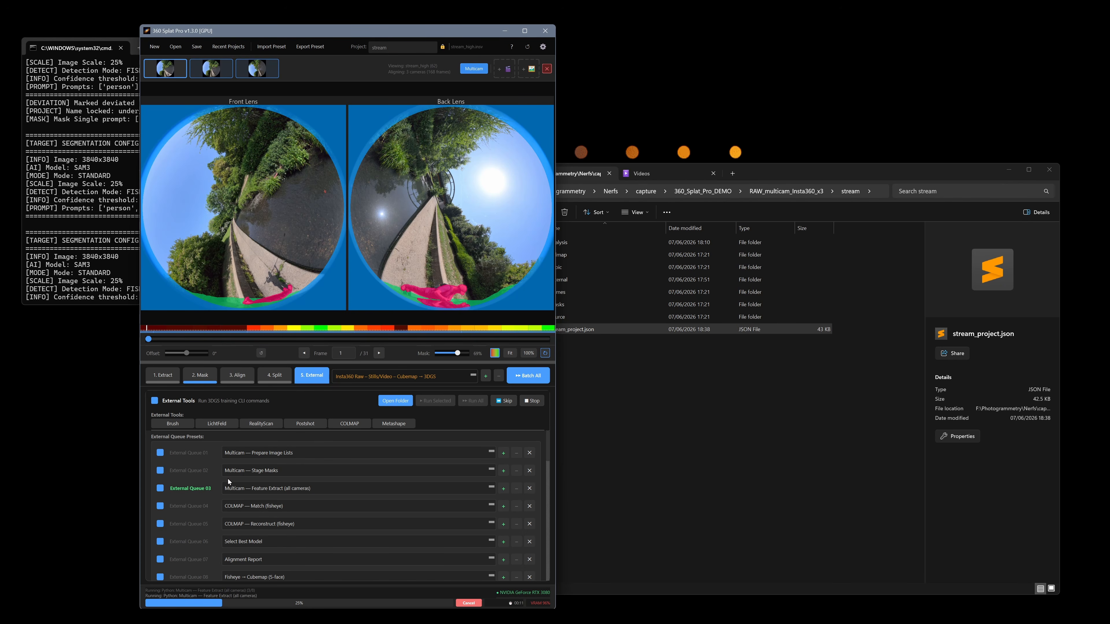
{"action": "left_click", "coordinate": [201, 471]}
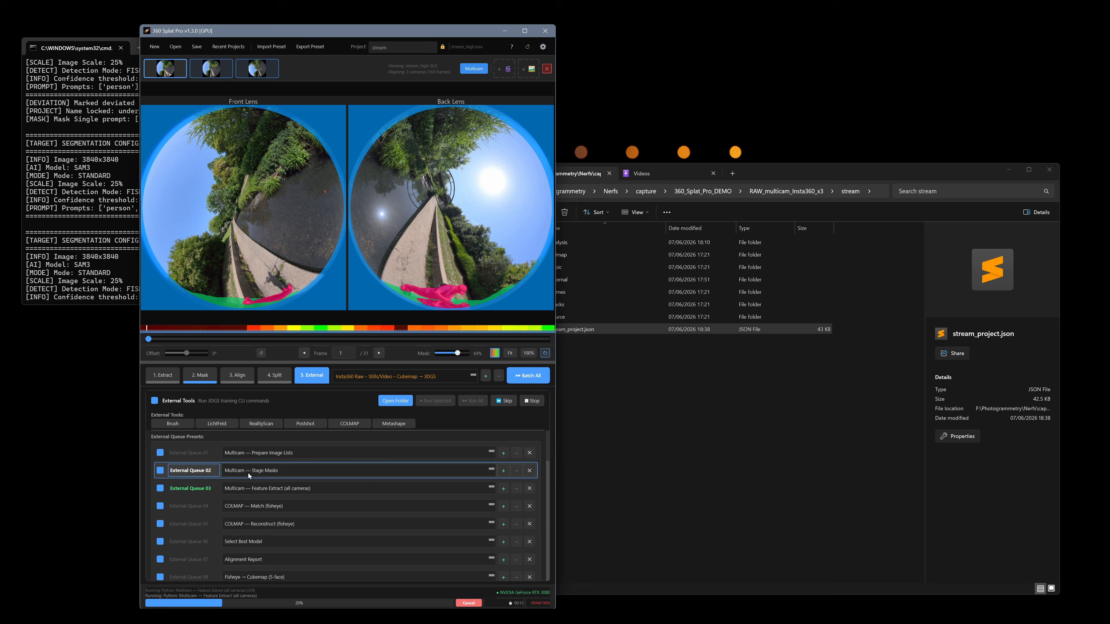
{"action": "left_click", "coordinate": [689, 421]}
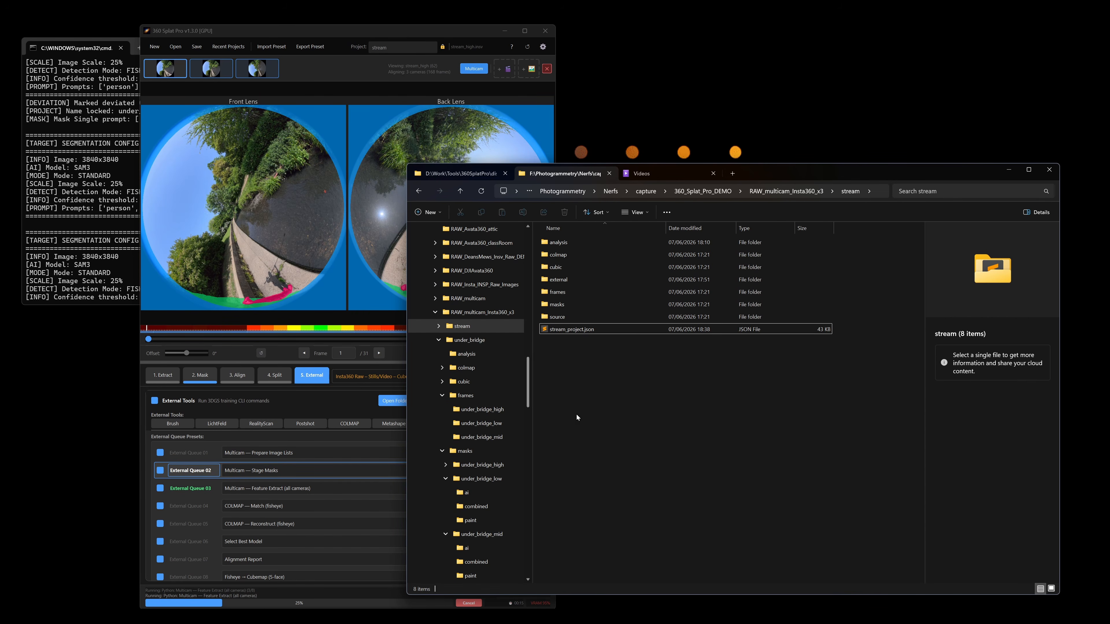
{"action": "left_click", "coordinate": [808, 192]}
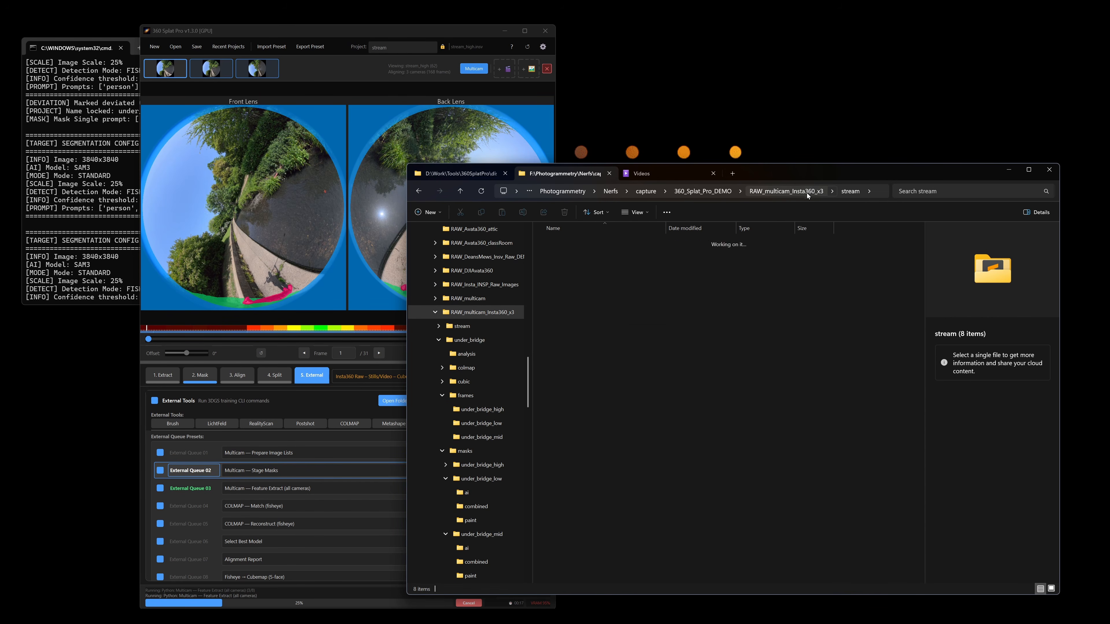
{"action": "double_click", "coordinate": [601, 244]}
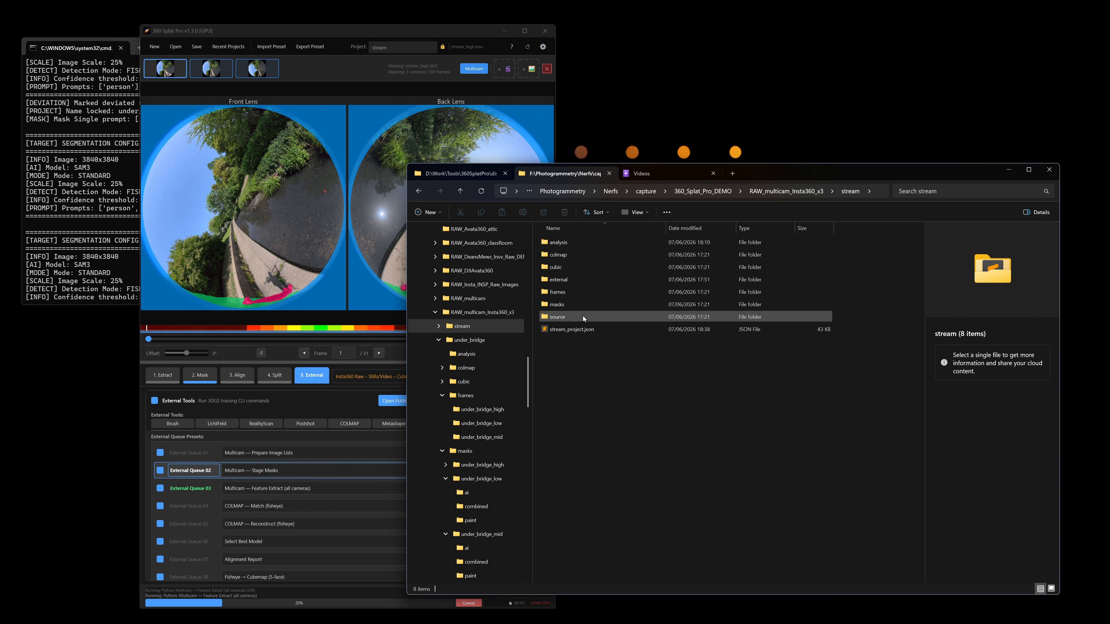
{"action": "double_click", "coordinate": [570, 281]}
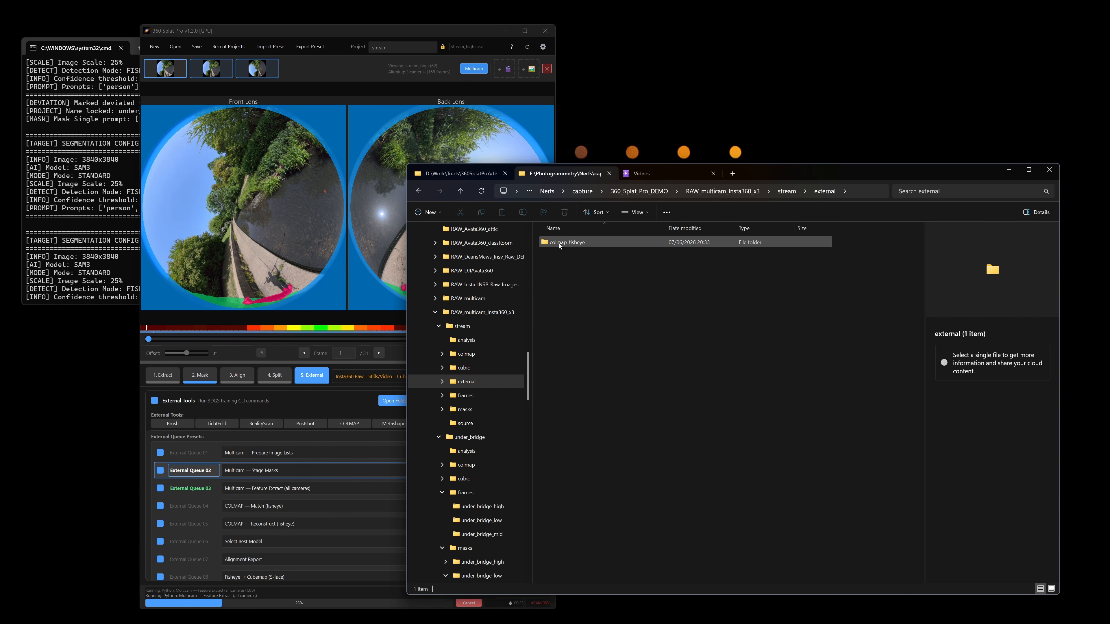
{"action": "double_click", "coordinate": [593, 244]}
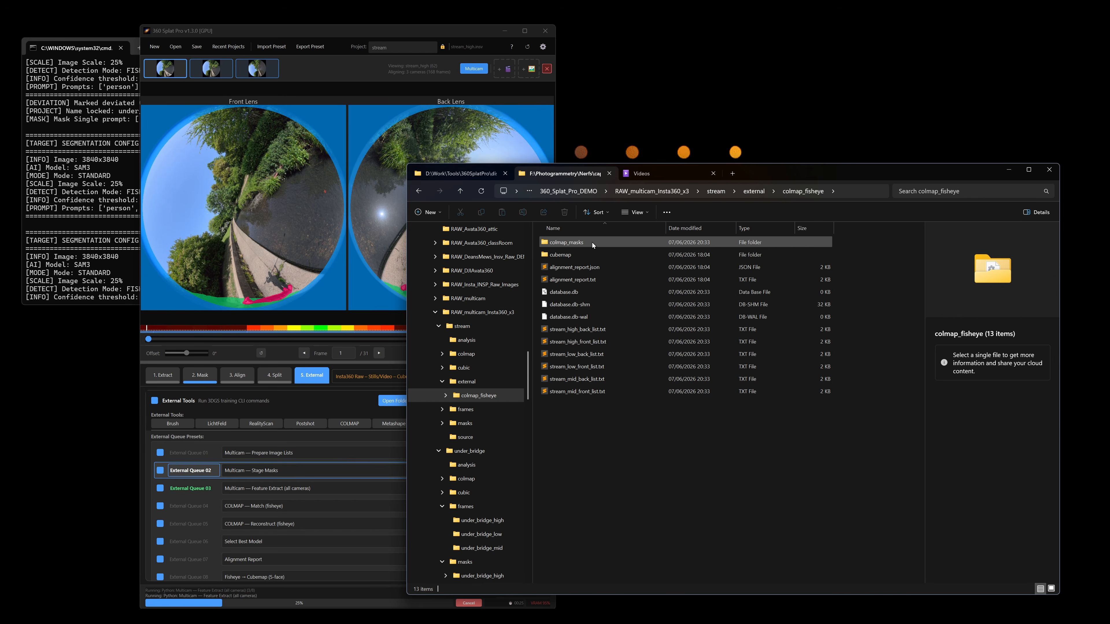
{"action": "double_click", "coordinate": [592, 243]}
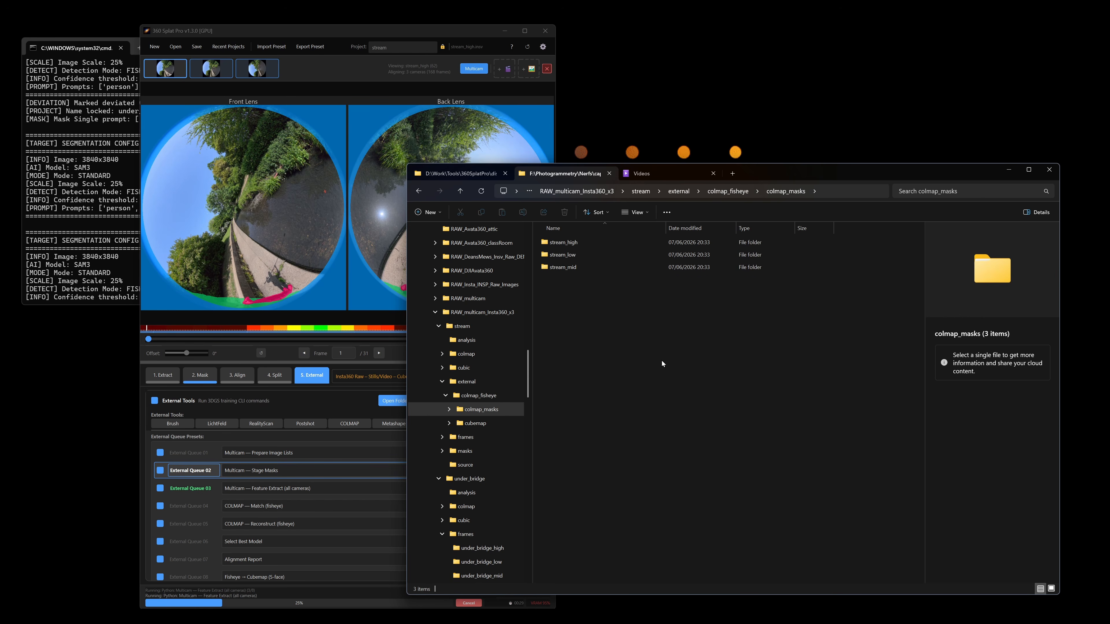
{"action": "double_click", "coordinate": [593, 242]}
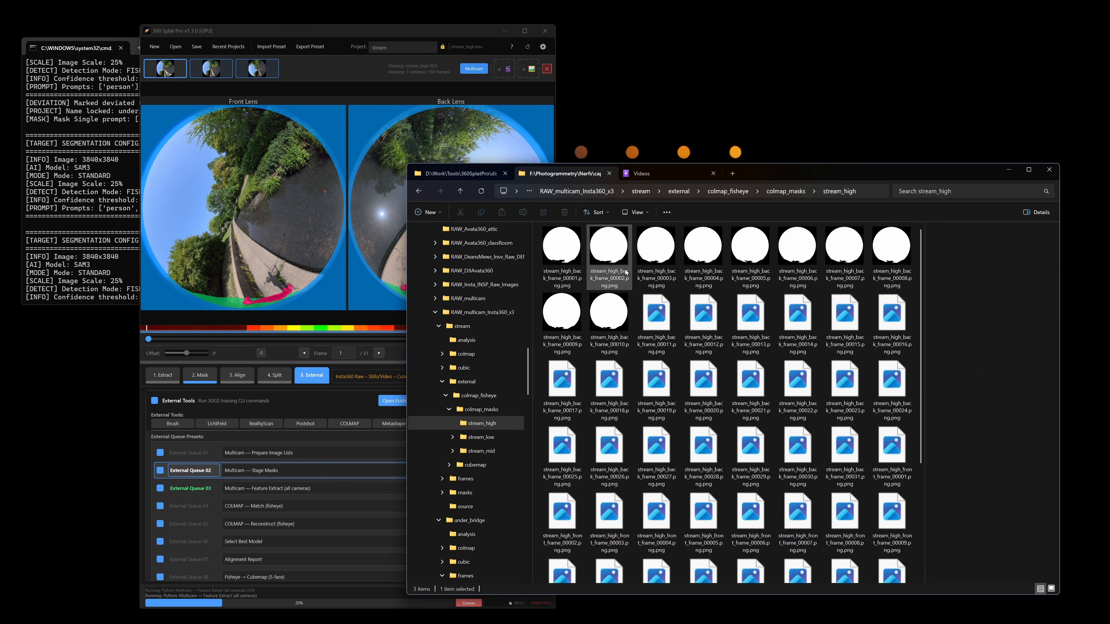
{"action": "key", "text": "alt+Left"}
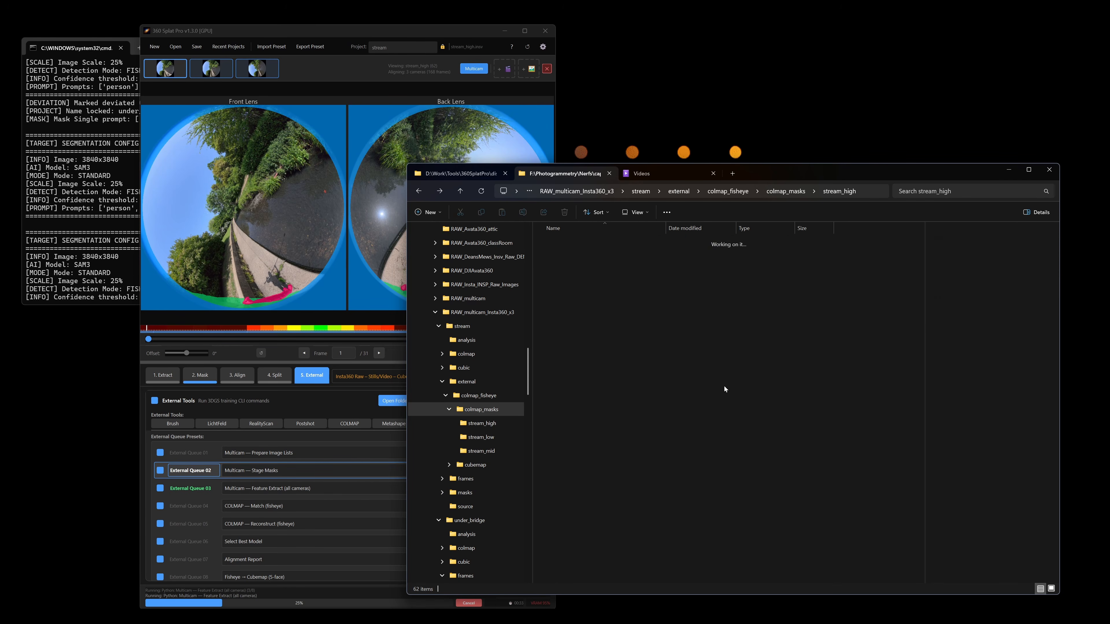
Review the Multicam — Feature Extract (all cameras) and Alignment Report queue items in 360 Splat Pro
{"action": "left_click", "coordinate": [208, 490]}
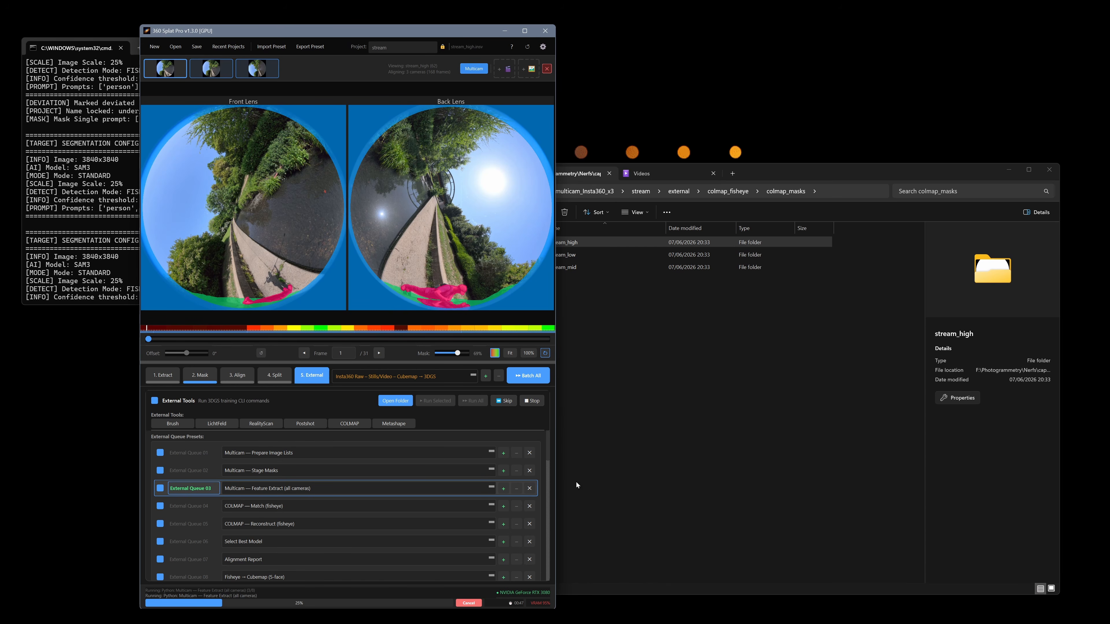
{"action": "left_click_drag", "start_coordinate": [548, 449], "coordinate": [548, 453]}
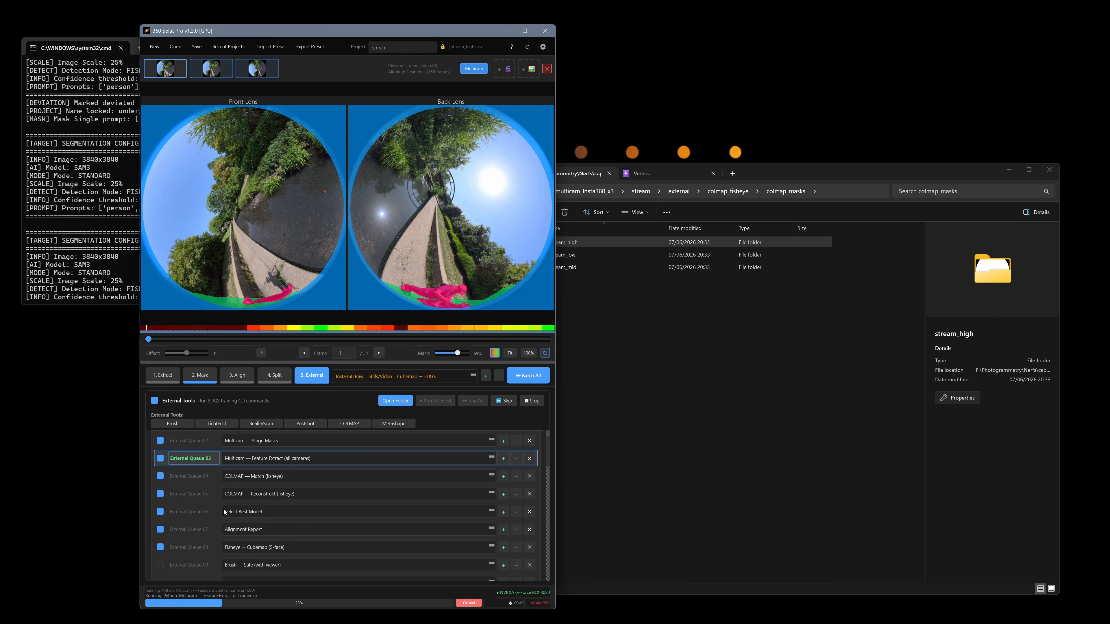
{"action": "left_click", "coordinate": [210, 534]}
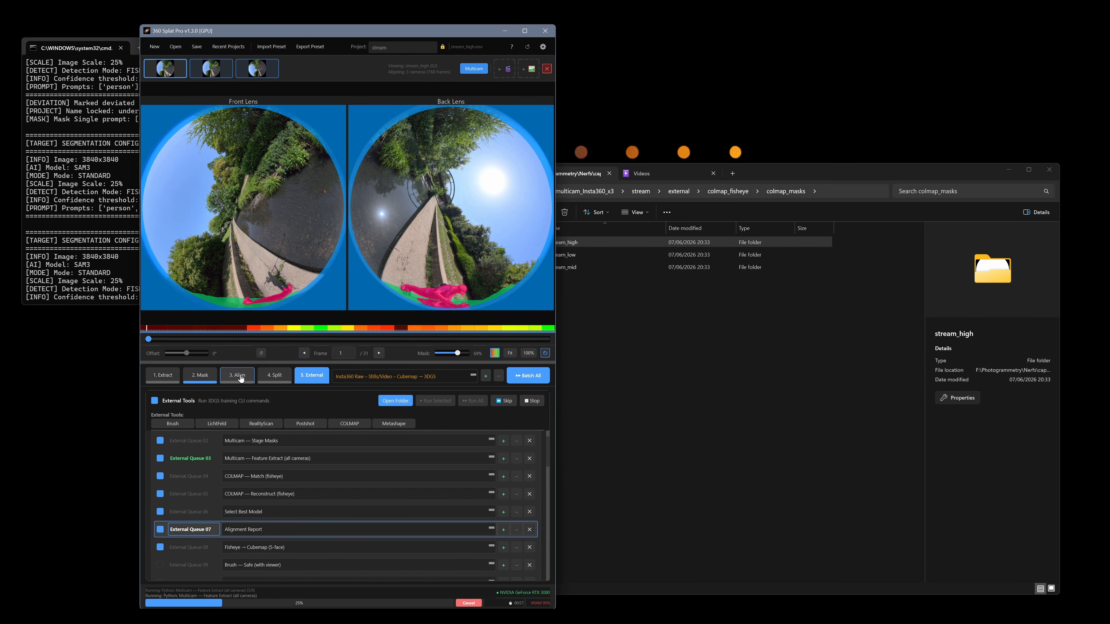
Open alignment_report.txt from the colmap_fisheye folder in Notepad
{"action": "left_click", "coordinate": [678, 333]}
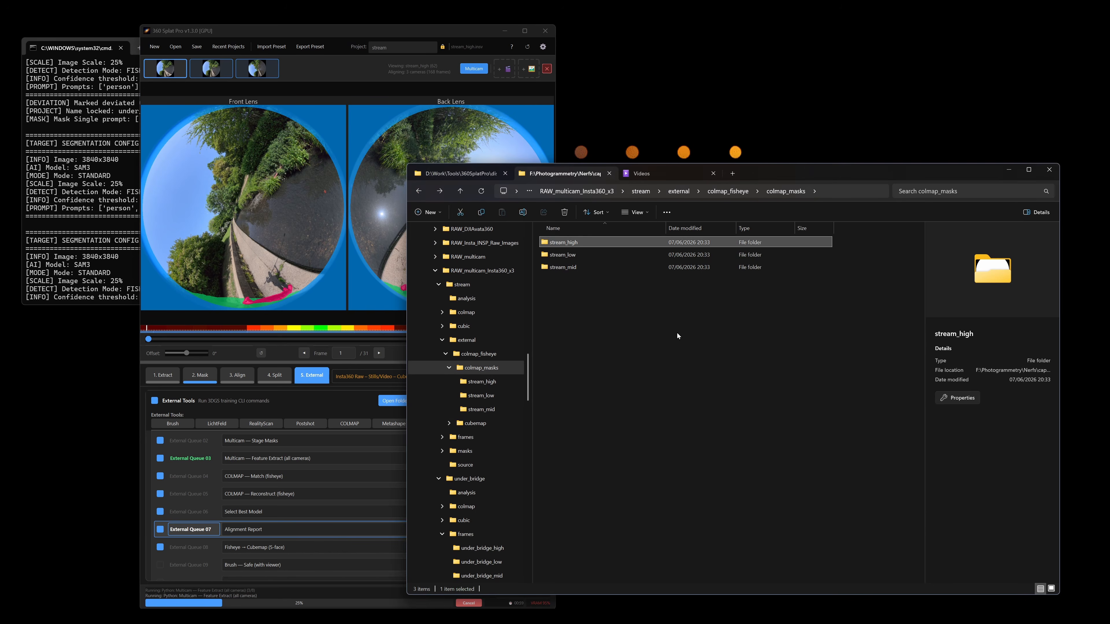
{"action": "left_click", "coordinate": [737, 193]}
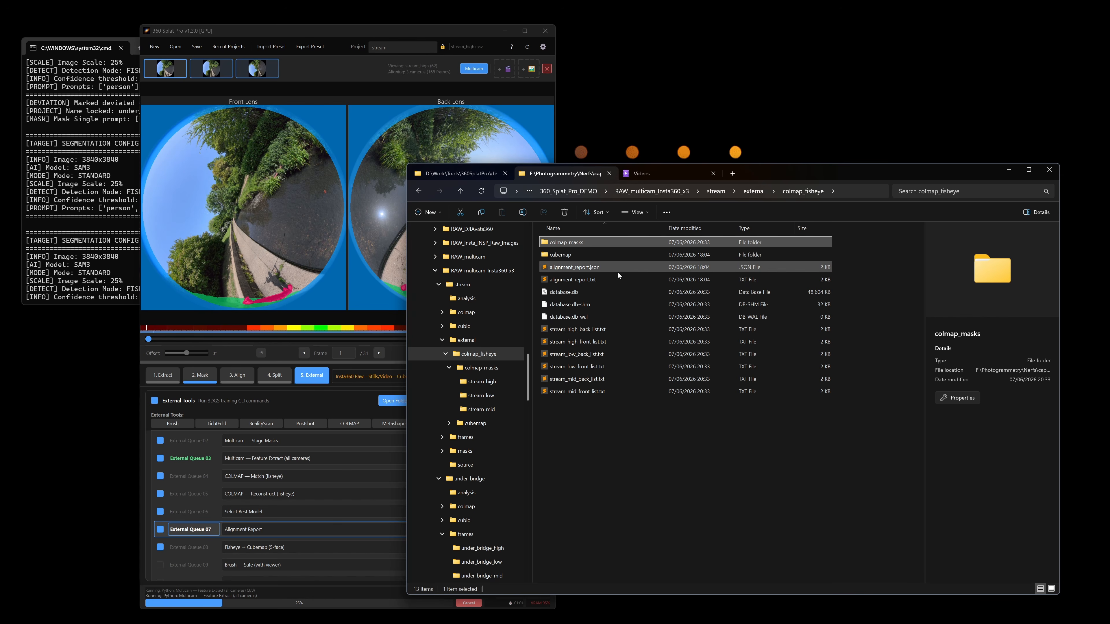
{"action": "left_click", "coordinate": [591, 281]}
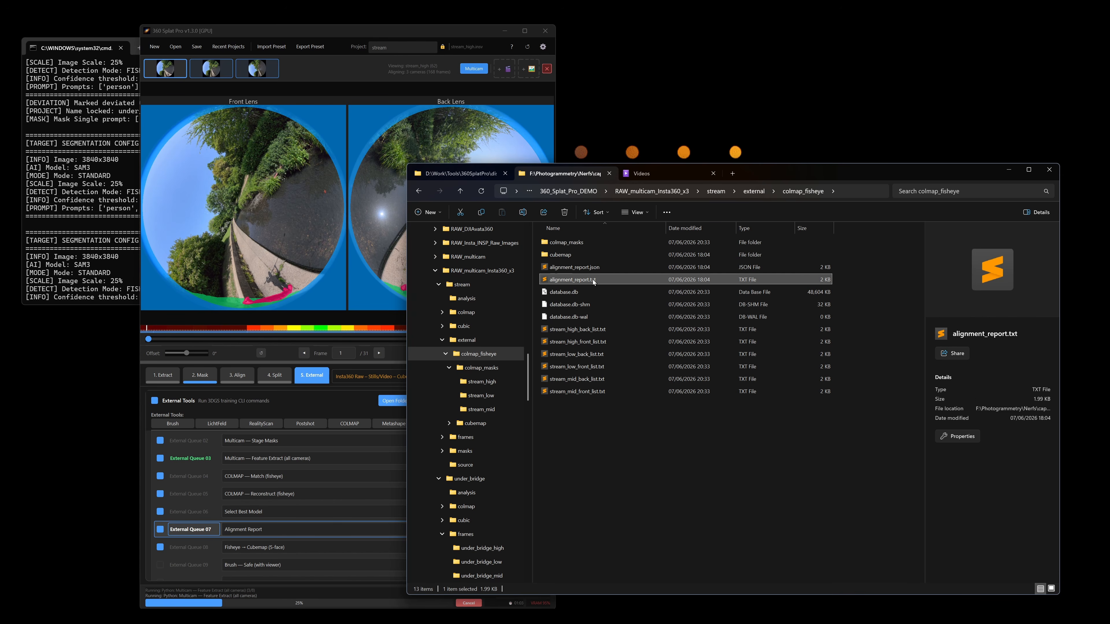
{"action": "right_click", "coordinate": [593, 280]}
{"action": "mouse_move", "coordinate": [687, 327]}
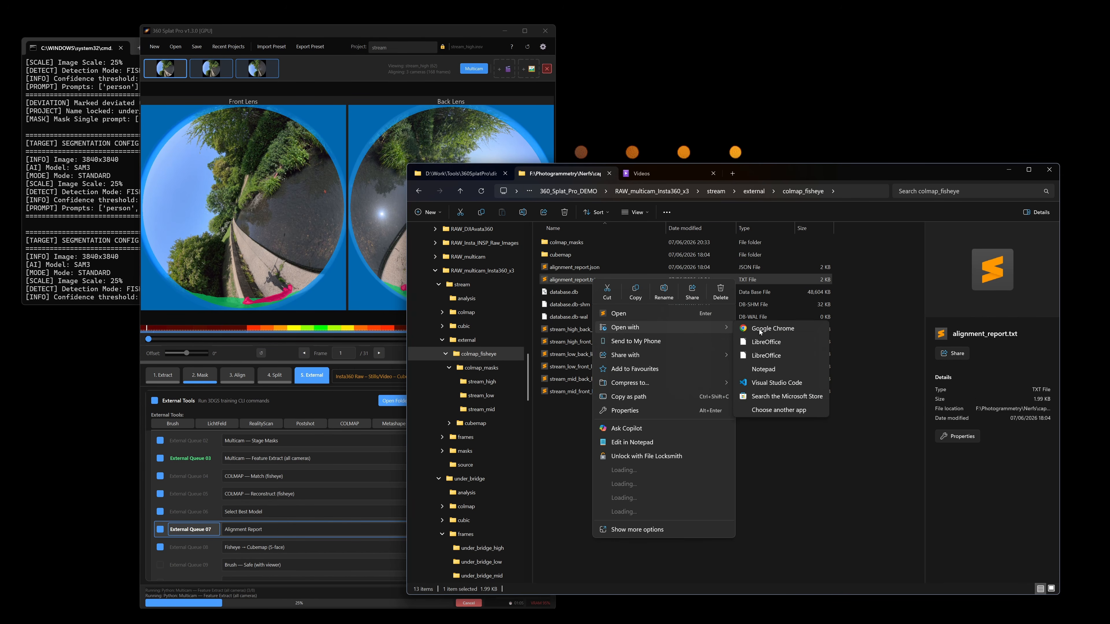
{"action": "left_click", "coordinate": [782, 371]}
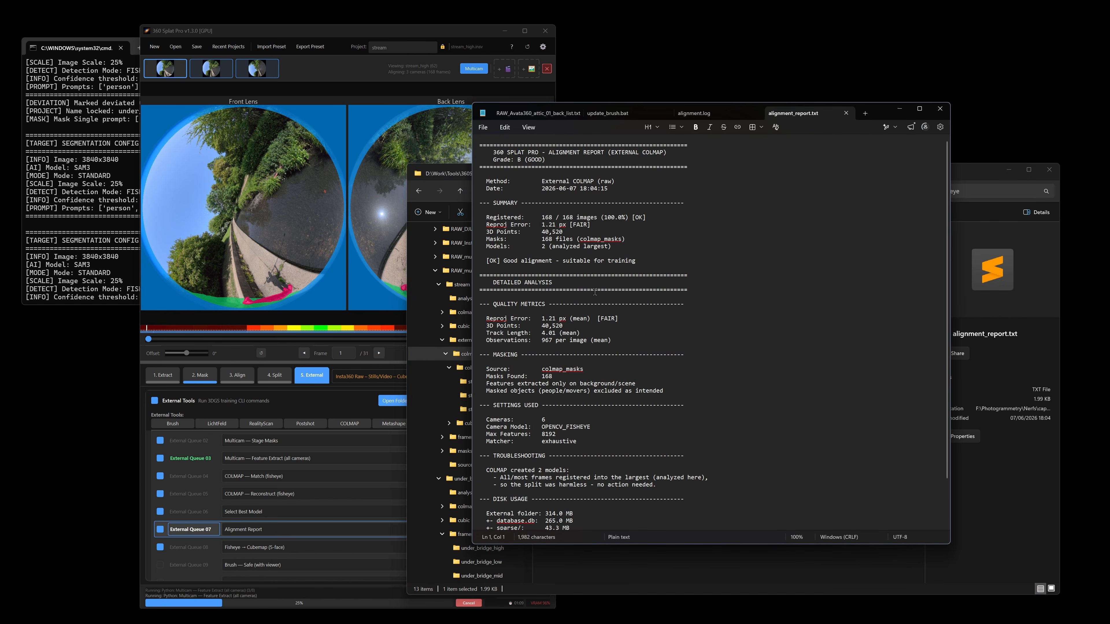
Read through the alignment report, highlight its summary line on reprojection error, and minimize Notepad
{"action": "scroll", "coordinate": [625, 341], "scroll_direction": "down", "scroll_amount": 2}
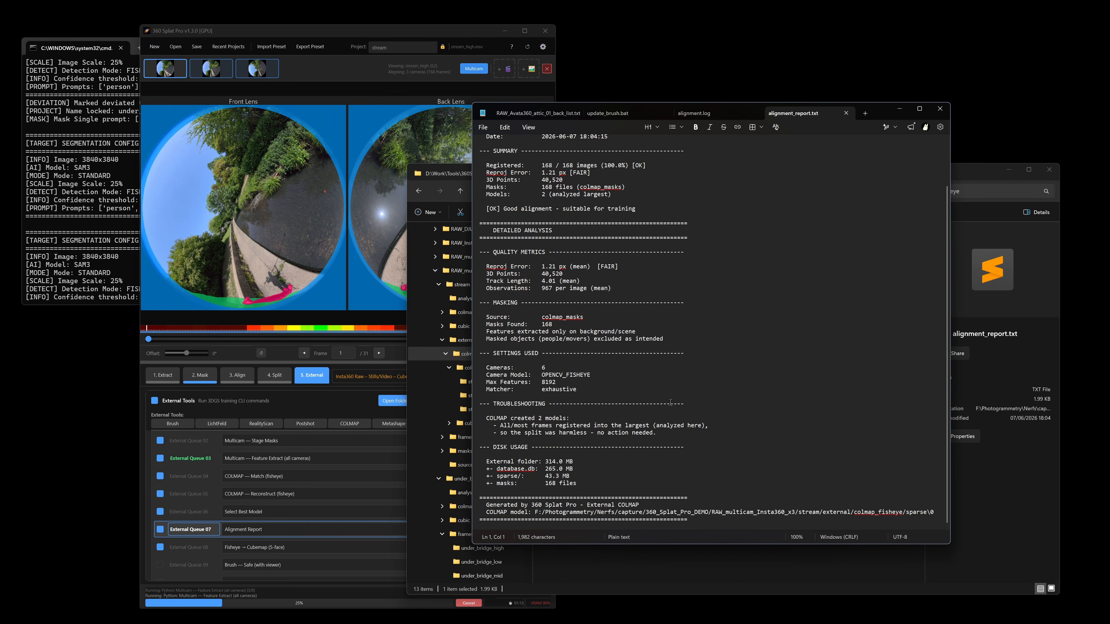
{"action": "scroll", "coordinate": [586, 224], "scroll_direction": "up", "scroll_amount": 2}
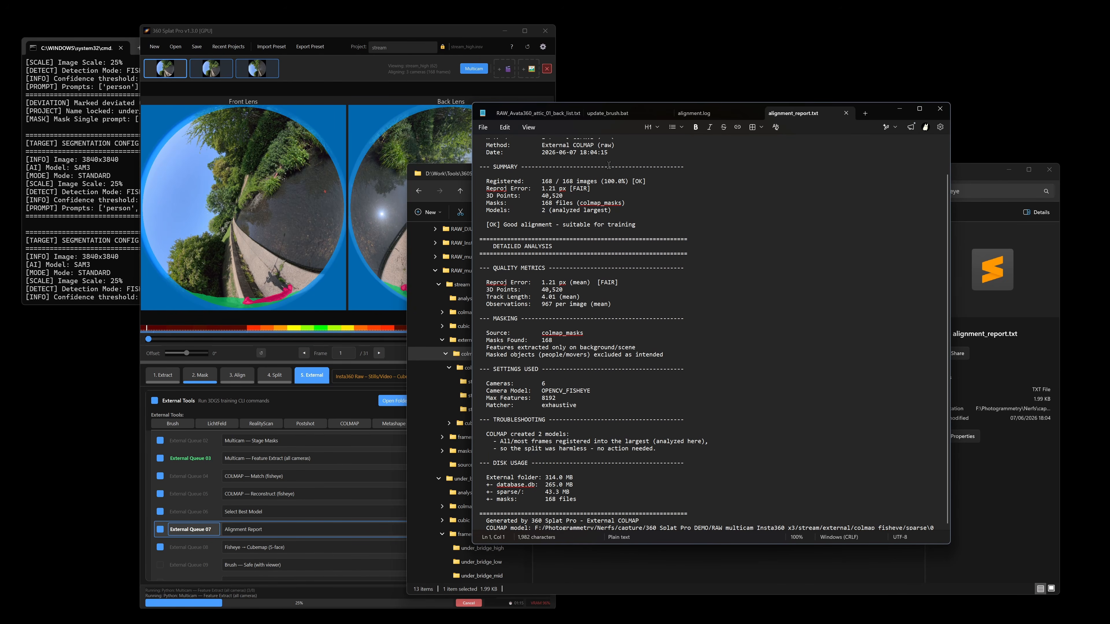
{"action": "left_click_drag", "start_coordinate": [487, 218], "coordinate": [603, 219]}
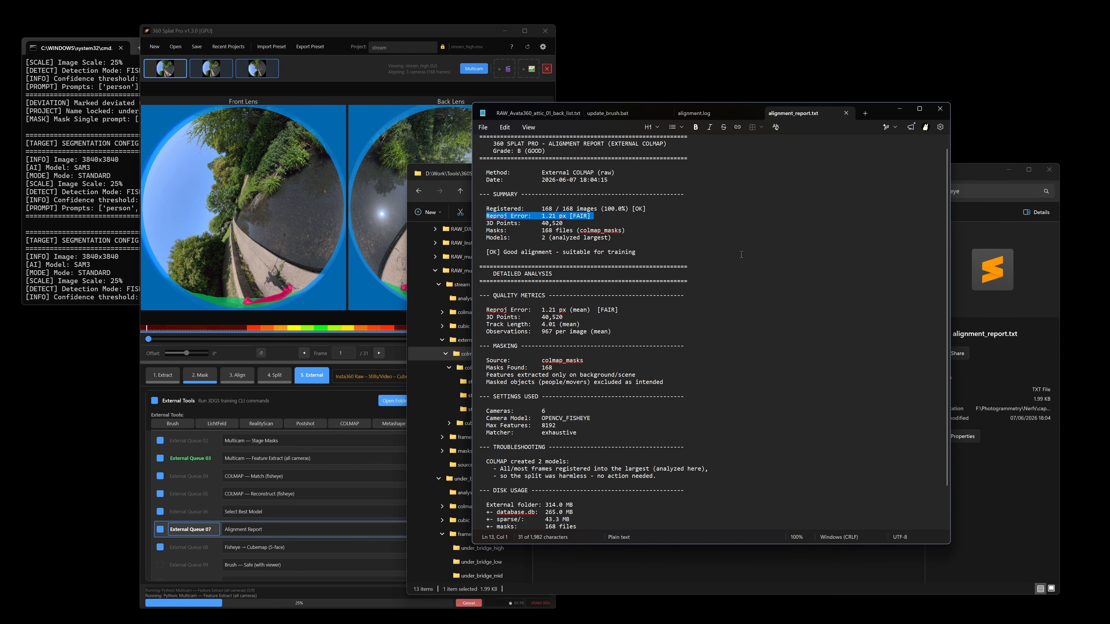
{"action": "left_click", "coordinate": [901, 110]}
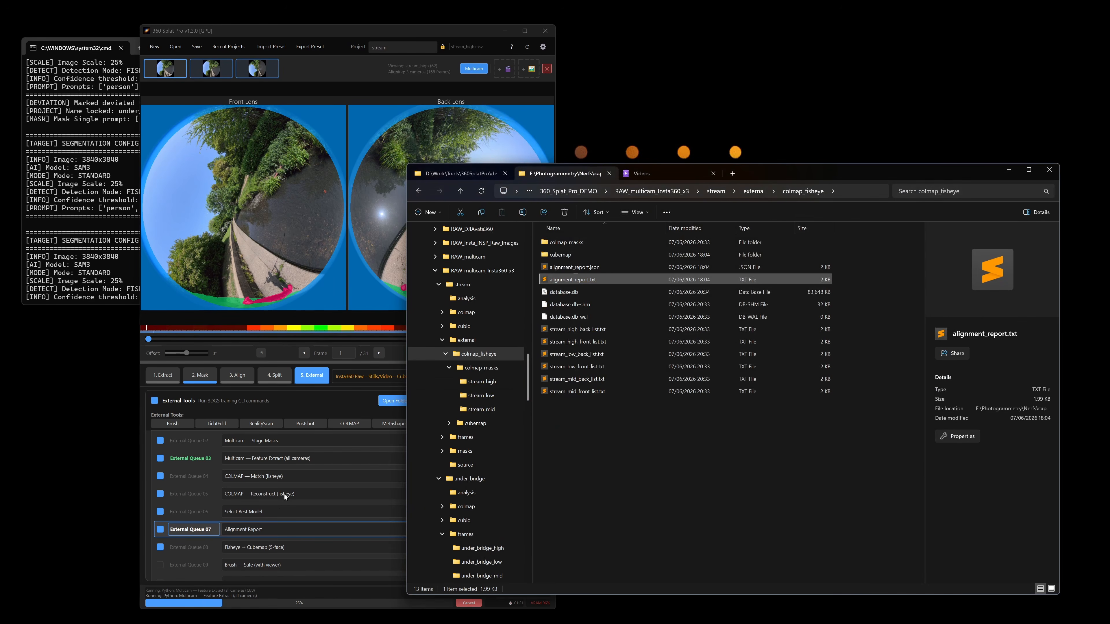
Examine the resolved command of the Multicam — Feature Extract (all cameras) queue item in 360 Splat Pro
{"action": "scroll", "coordinate": [271, 490], "scroll_direction": "up", "scroll_amount": 2}
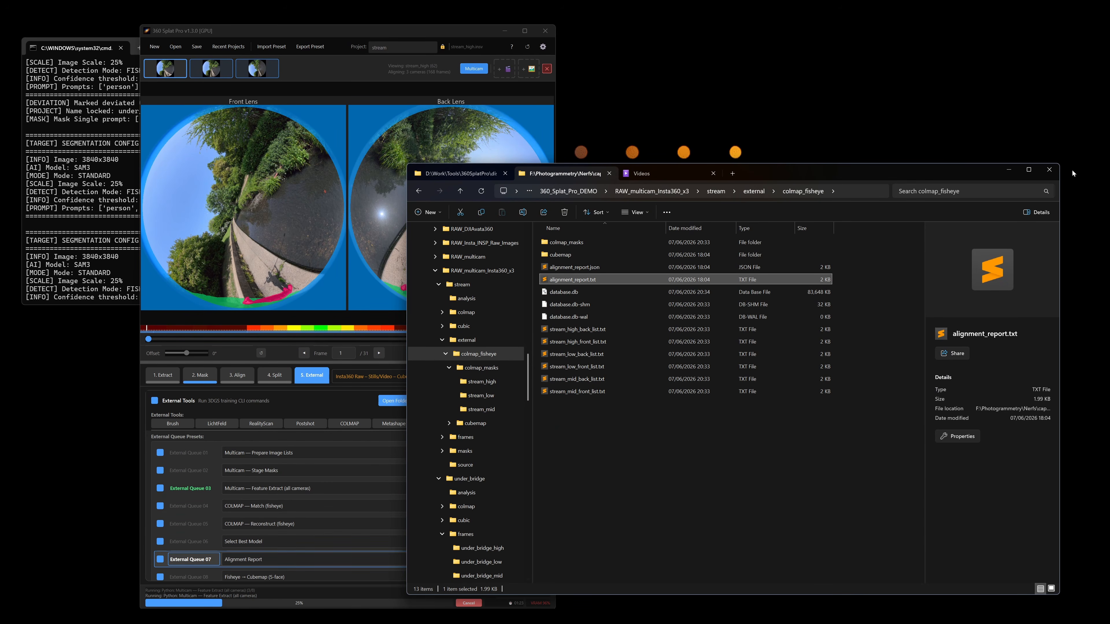
{"action": "left_click", "coordinate": [404, 32]}
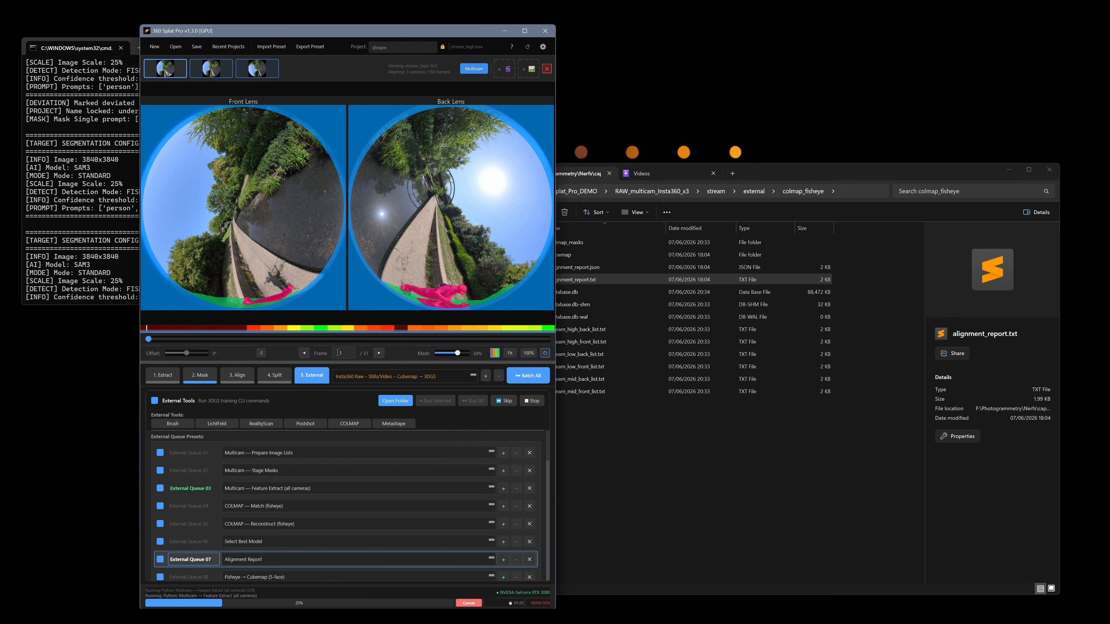
{"action": "left_click", "coordinate": [205, 489]}
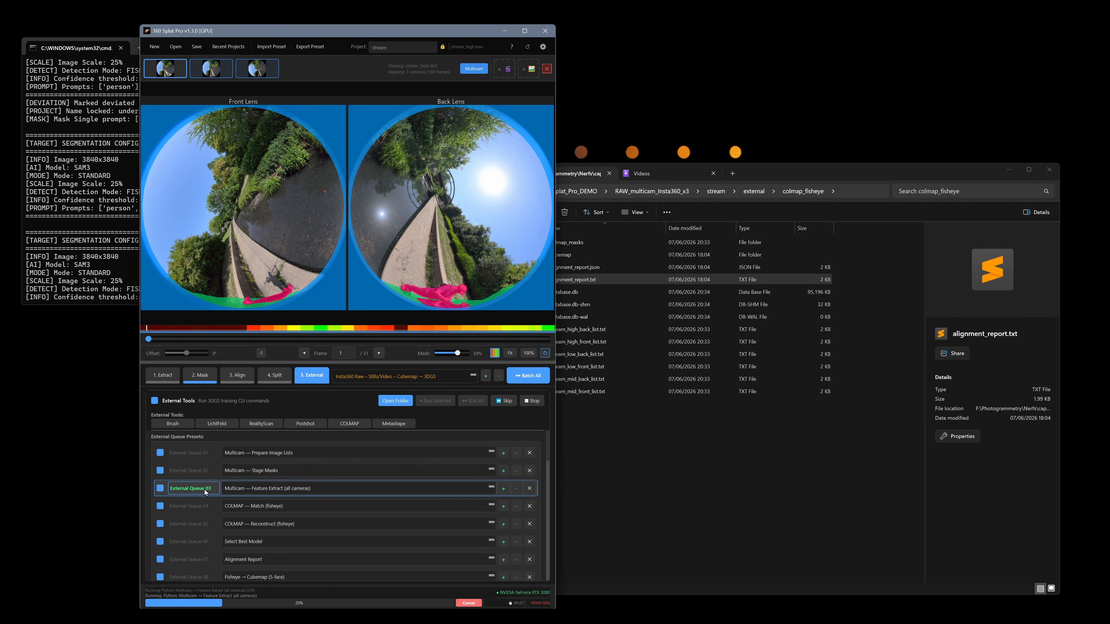
{"action": "scroll", "coordinate": [550, 451], "scroll_direction": "down", "scroll_amount": 5}
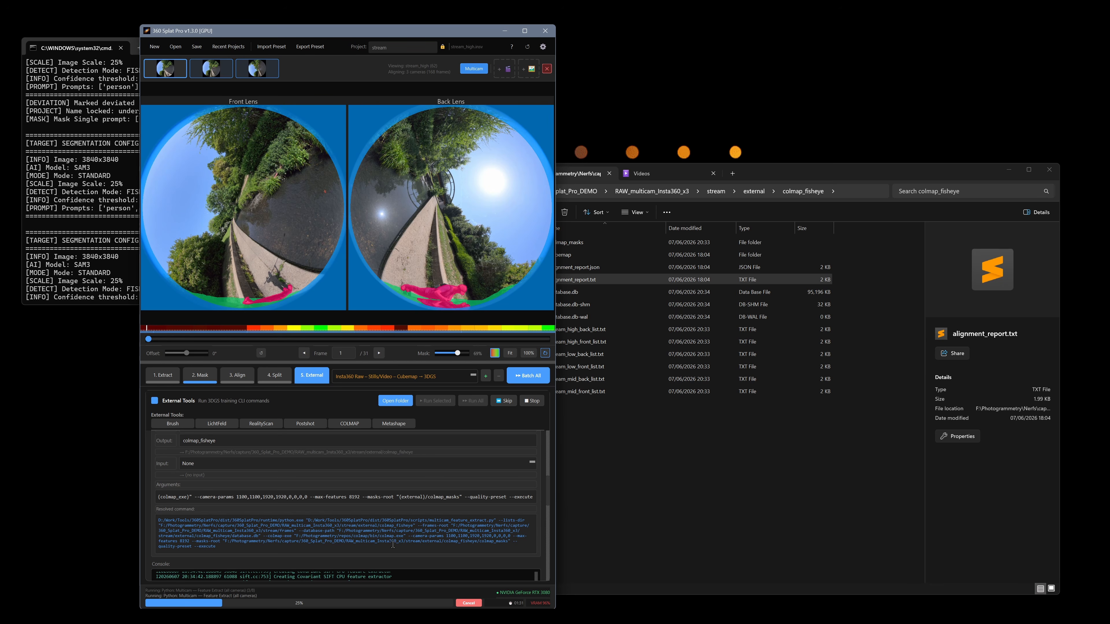
{"action": "left_click_drag", "start_coordinate": [241, 549], "coordinate": [138, 500]}
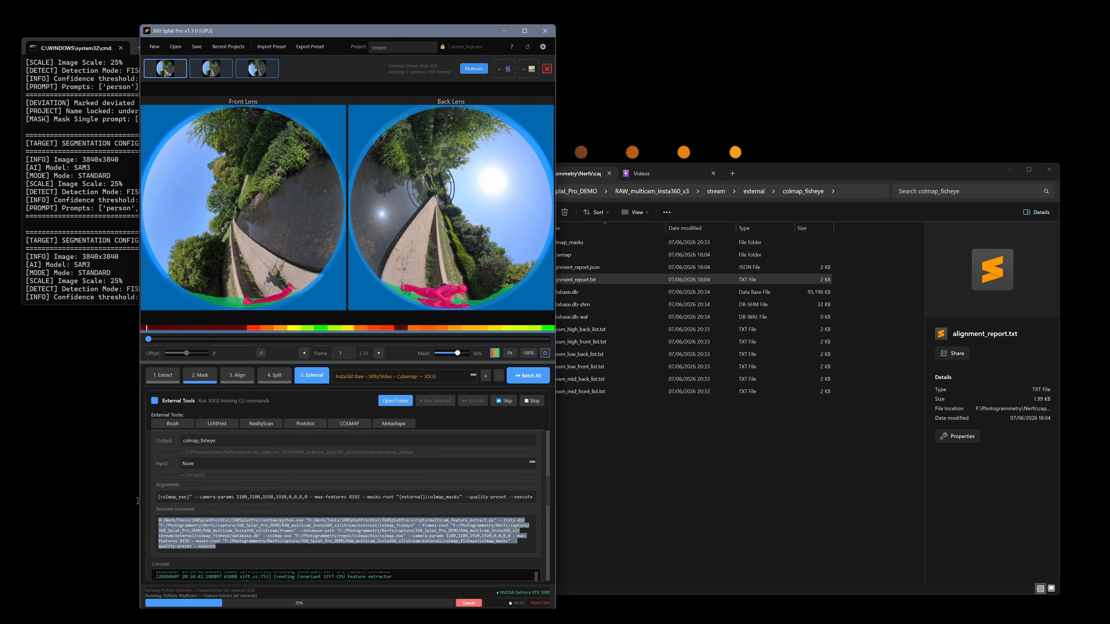
{"action": "left_click", "coordinate": [363, 531]}
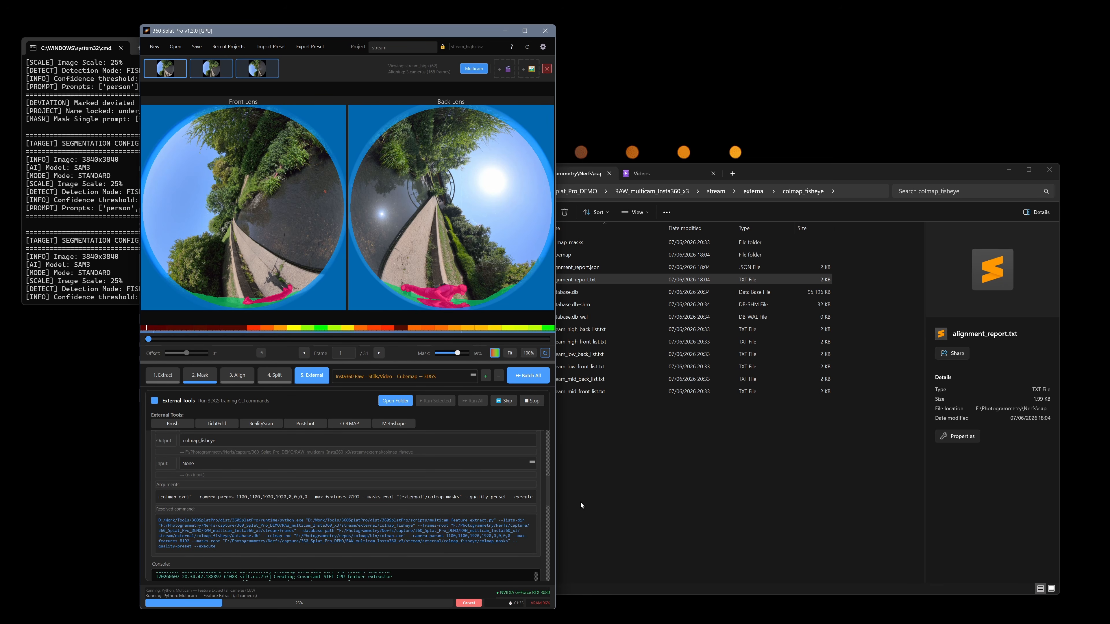
Set --max-features to 4096 in the arguments of the Multicam — Feature Extract (all cameras) queue item
{"action": "left_click_drag", "start_coordinate": [558, 500], "coordinate": [953, 499]}
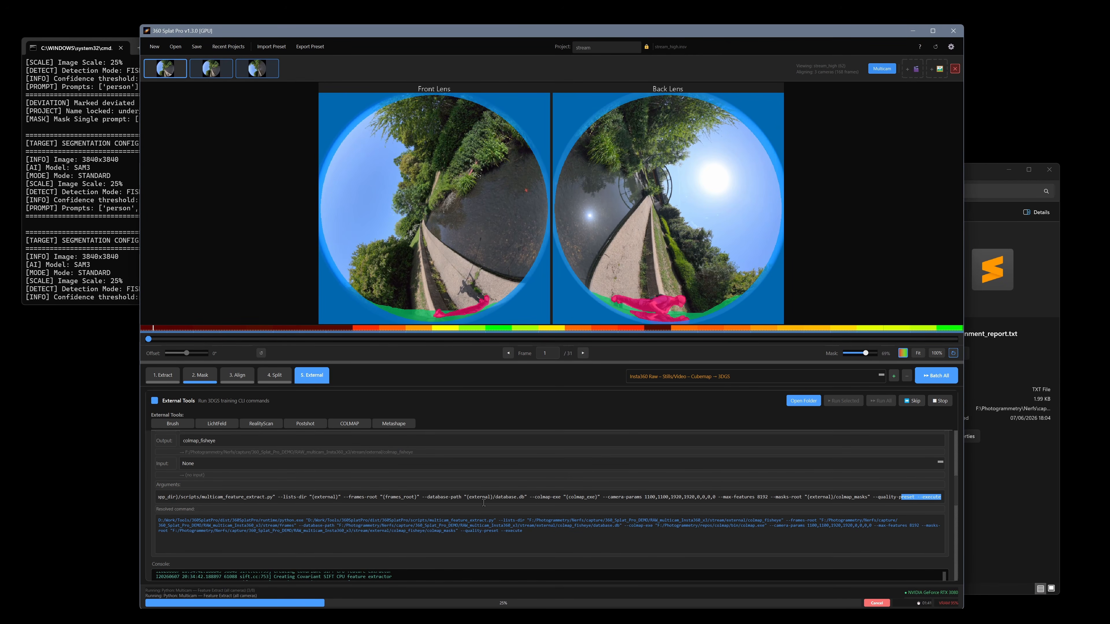
{"action": "double_click", "coordinate": [762, 498]}
{"action": "type", "text": "4096"}
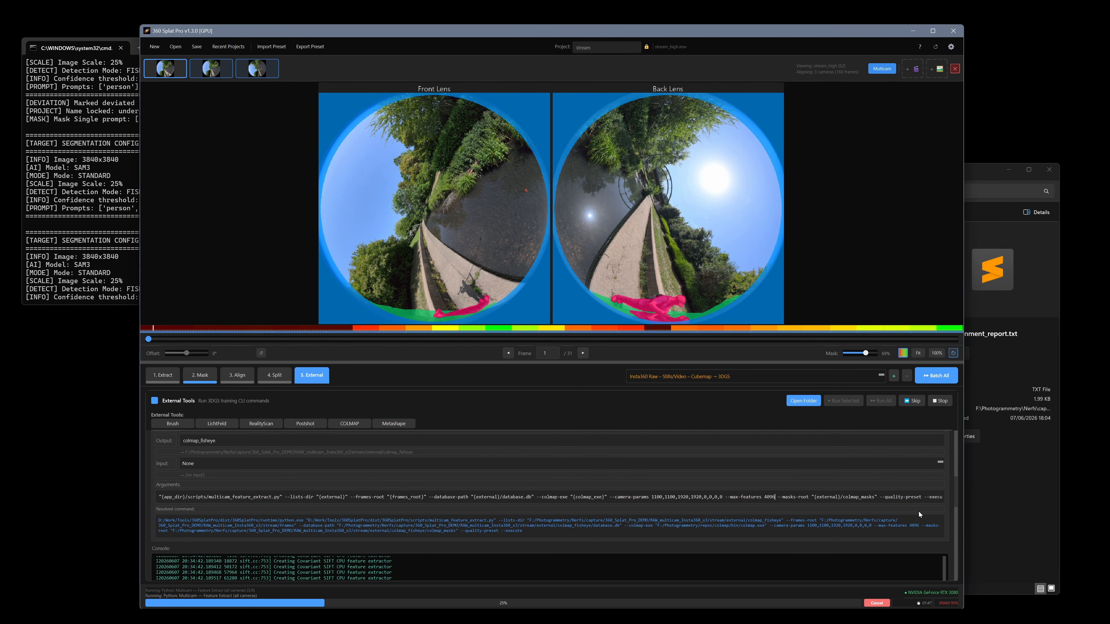
{"action": "left_click_drag", "start_coordinate": [954, 497], "coordinate": [960, 448]}
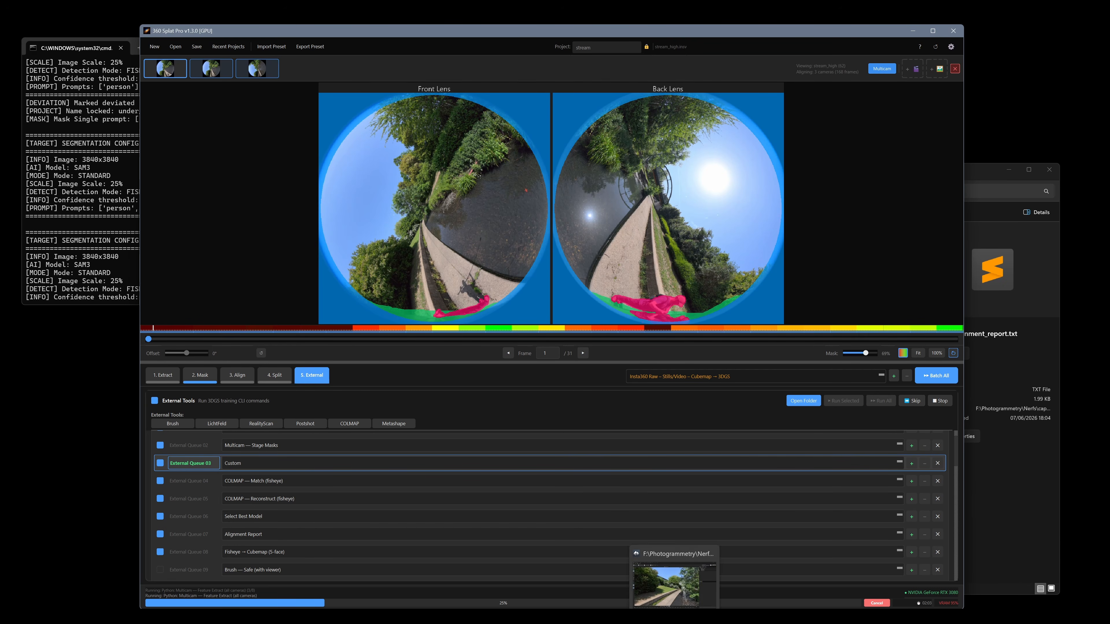
Switch to Postshot and look around the stream splat with its camera frustums, then return to 360 Splat Pro
{"action": "left_click", "coordinate": [674, 617]}
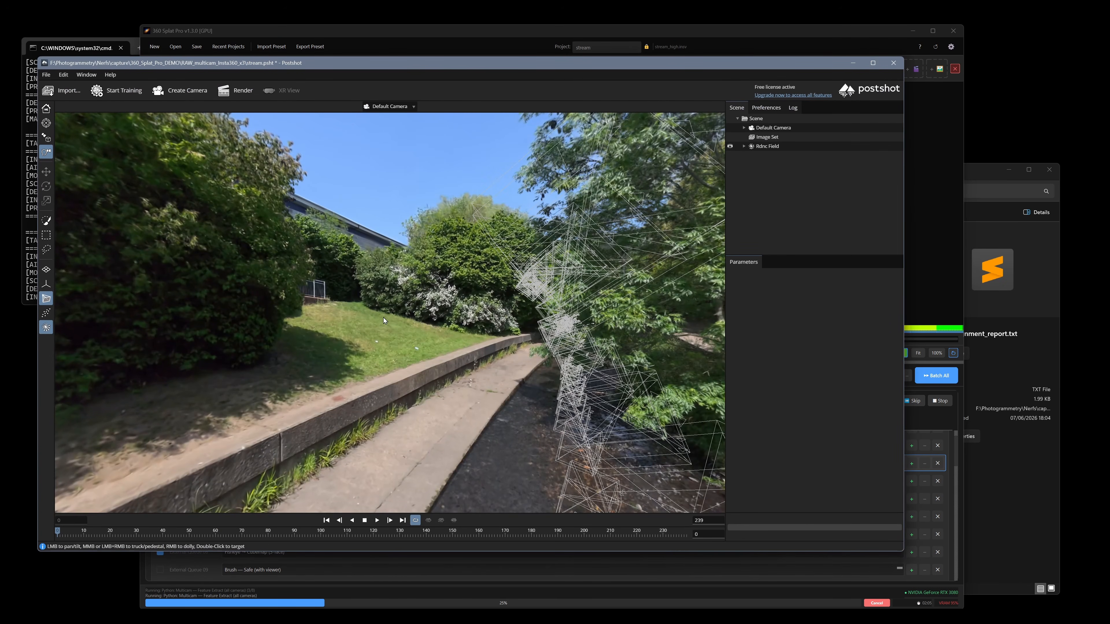
{"action": "left_click_drag", "start_coordinate": [488, 368], "coordinate": [647, 404]}
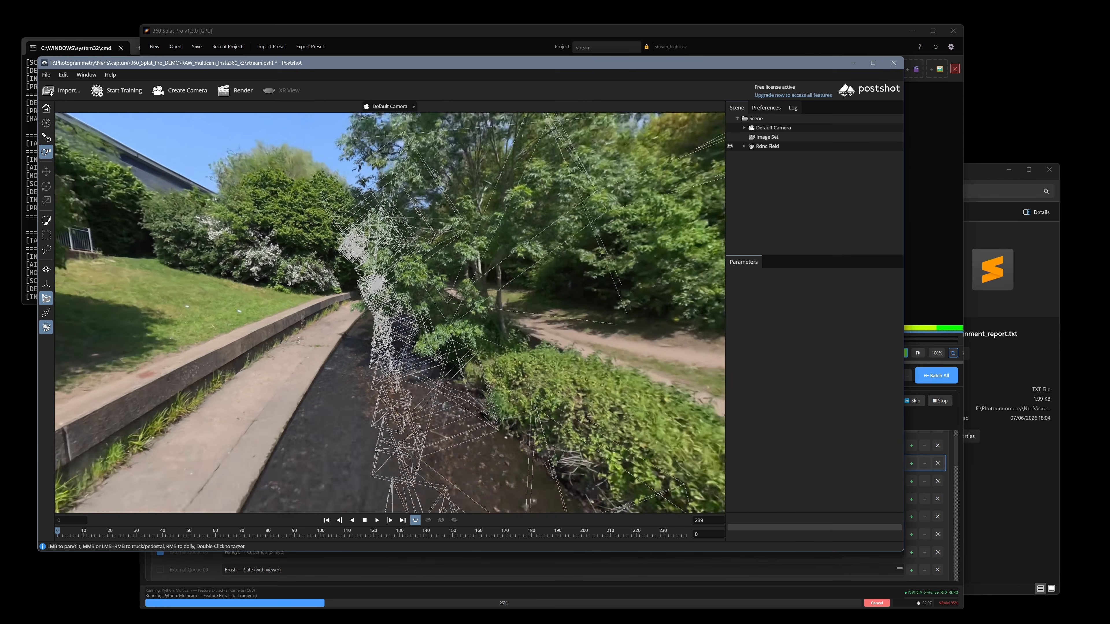
{"action": "right_click_drag", "start_coordinate": [646, 404], "coordinate": [629, 433]}
{"action": "middle_click_drag", "start_coordinate": [487, 369], "coordinate": [531, 369]}
{"action": "left_click_drag", "start_coordinate": [532, 369], "coordinate": [631, 416]}
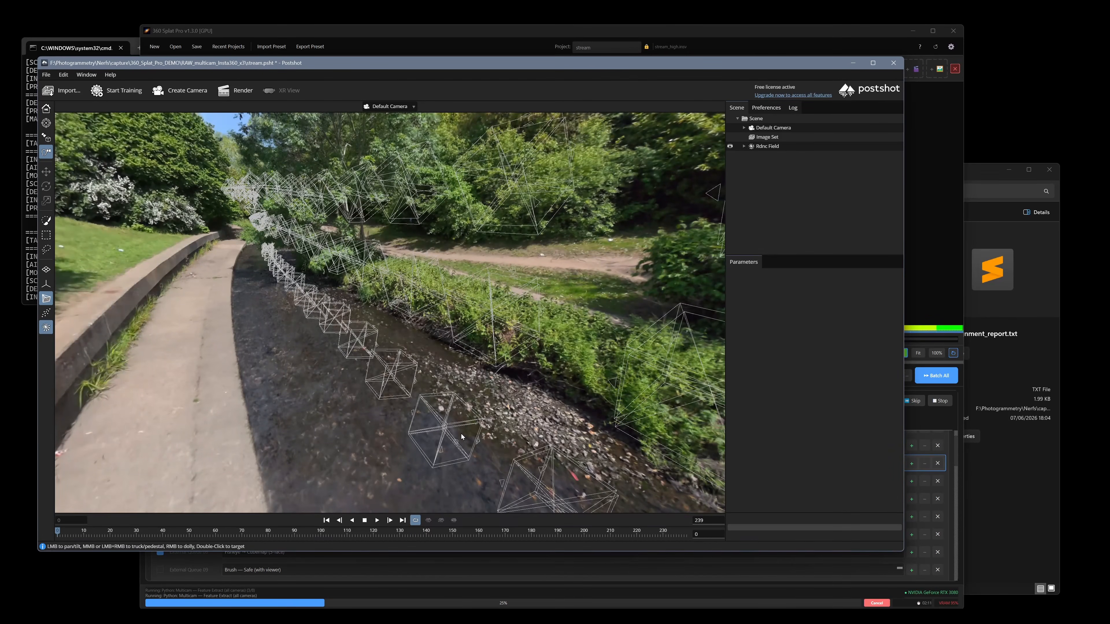
{"action": "left_click", "coordinate": [952, 241]}
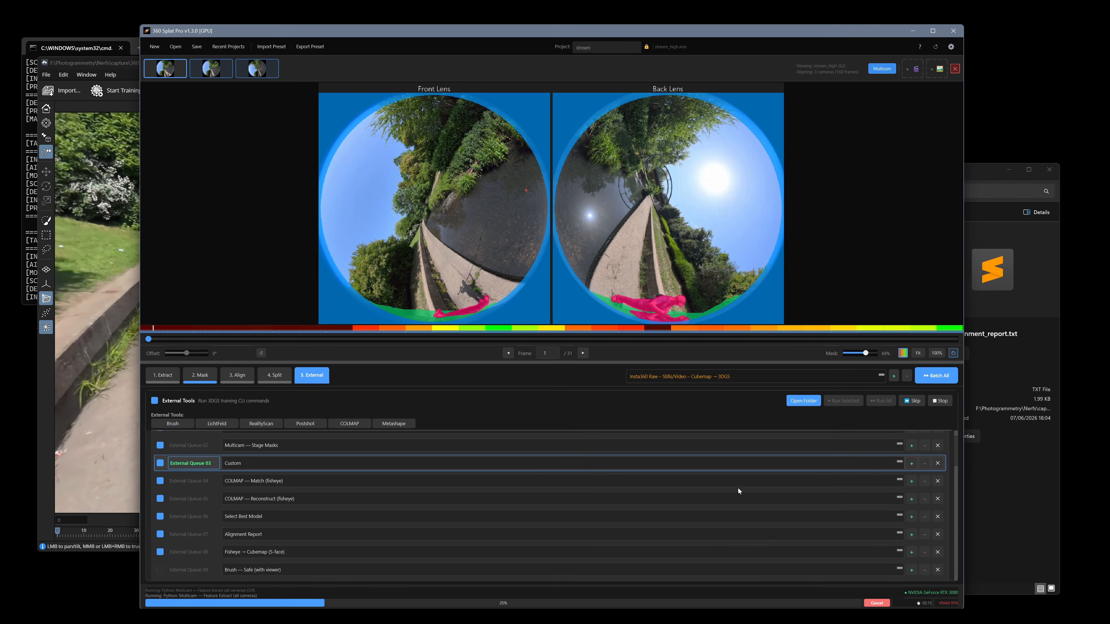
Open the GardenGate perspective PNGs in Photos, browse the back-lens views of frames 00001 and 00002, and minimize the viewer
{"action": "mouse_move", "coordinate": [827, 617]}
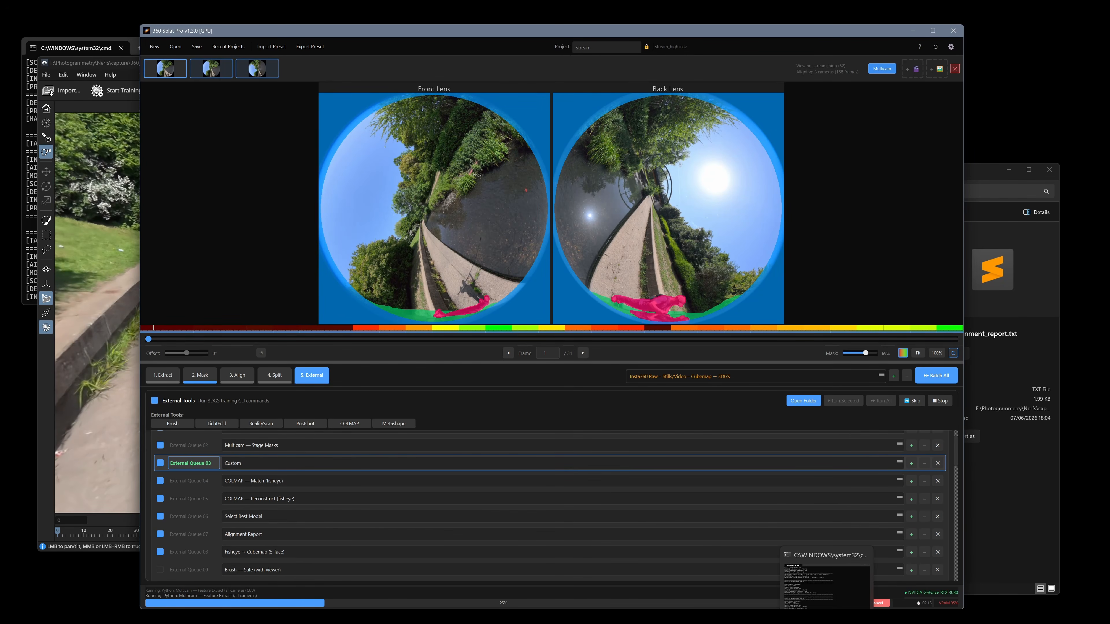
{"action": "left_click", "coordinate": [751, 617]}
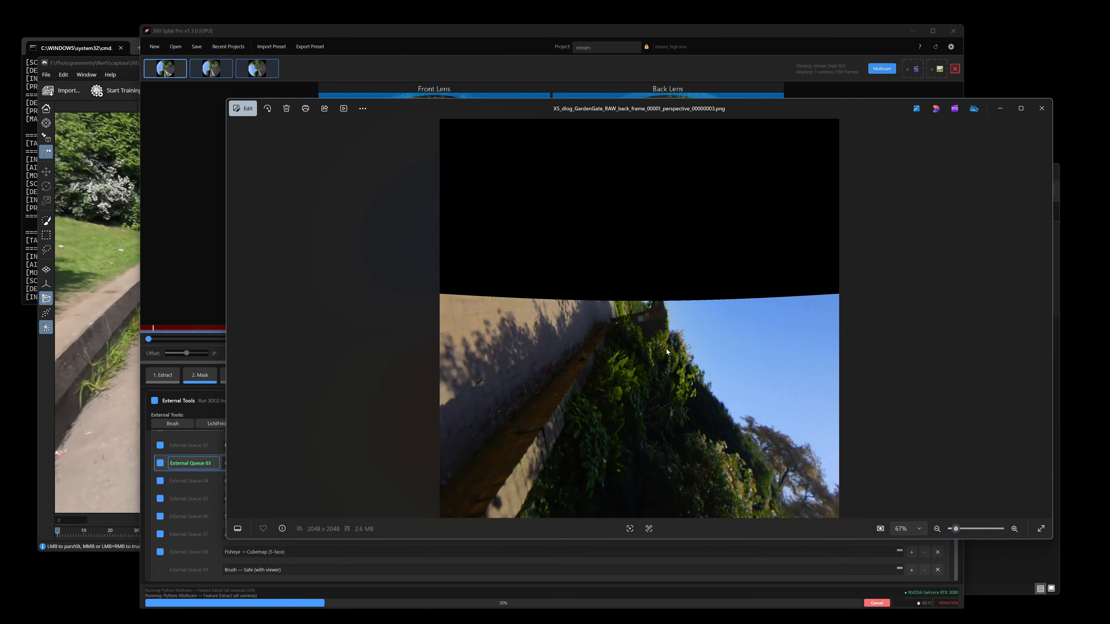
{"action": "key", "text": "Left"}
{"action": "key", "text": "Left"}
{"action": "key", "text": "Left"}
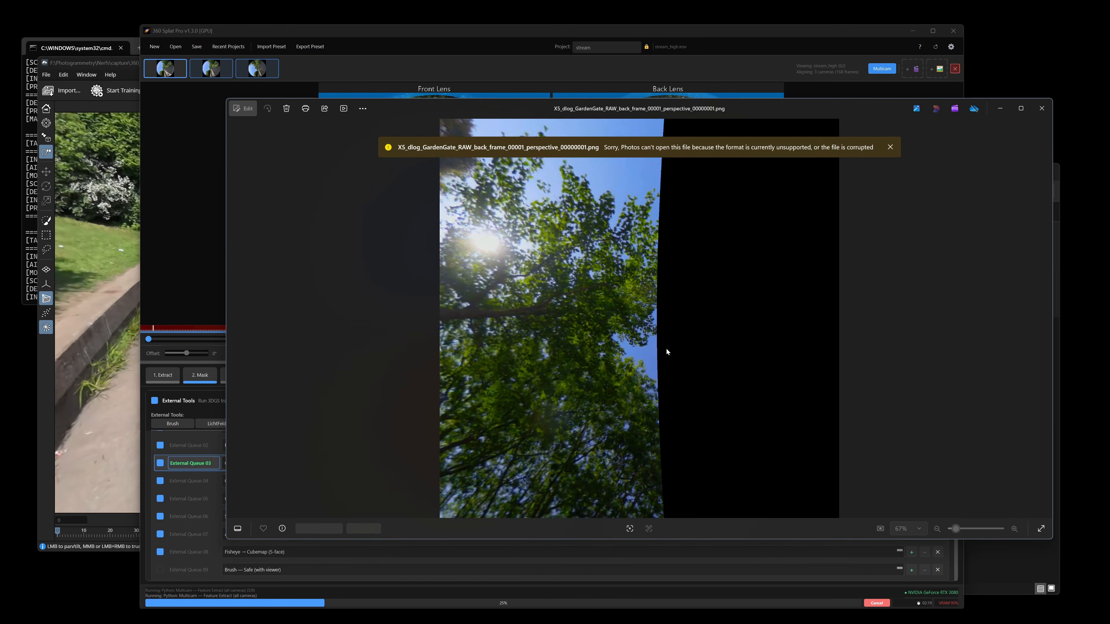
{"action": "key", "text": "Right"}
{"action": "key", "text": "Right"}
{"action": "key", "text": "Right"}
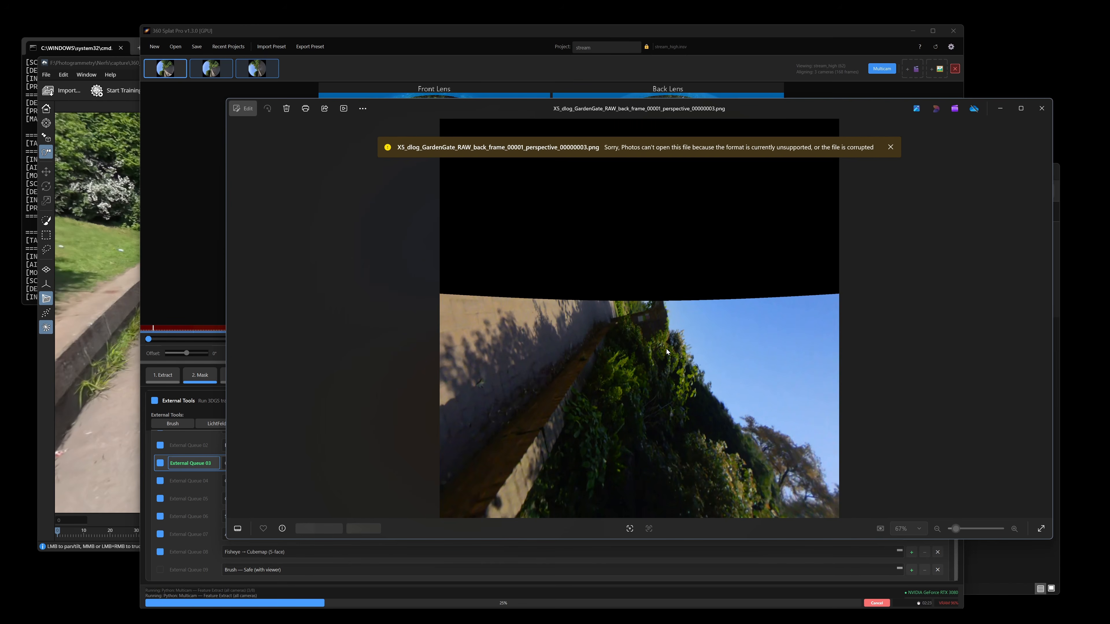
{"action": "key", "text": "Right"}
{"action": "key", "text": "Right"}
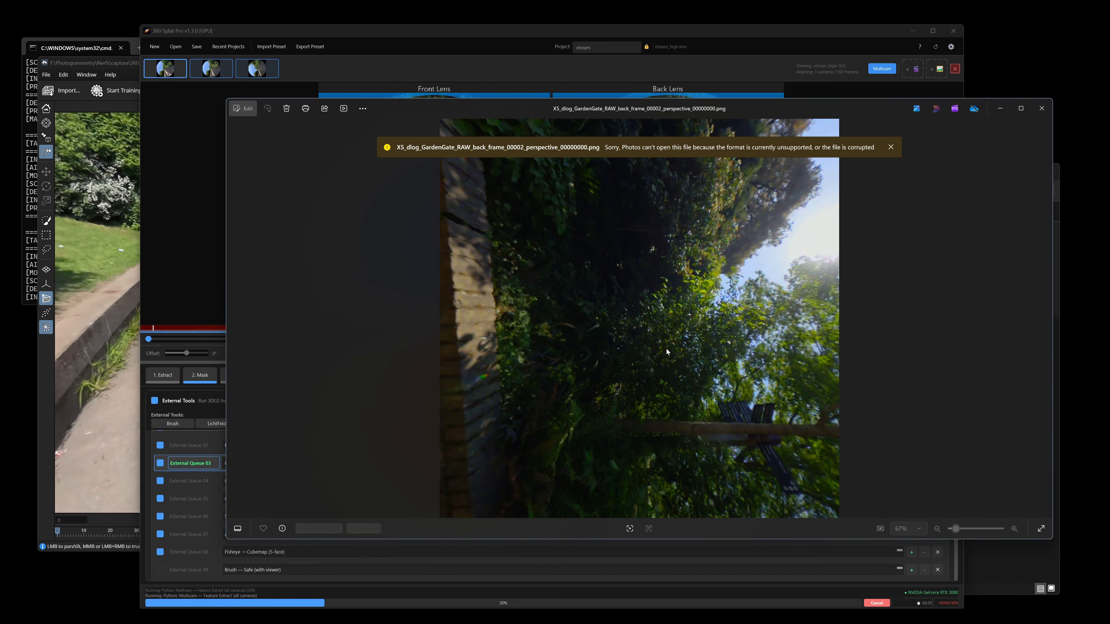
{"action": "key", "text": "Right"}
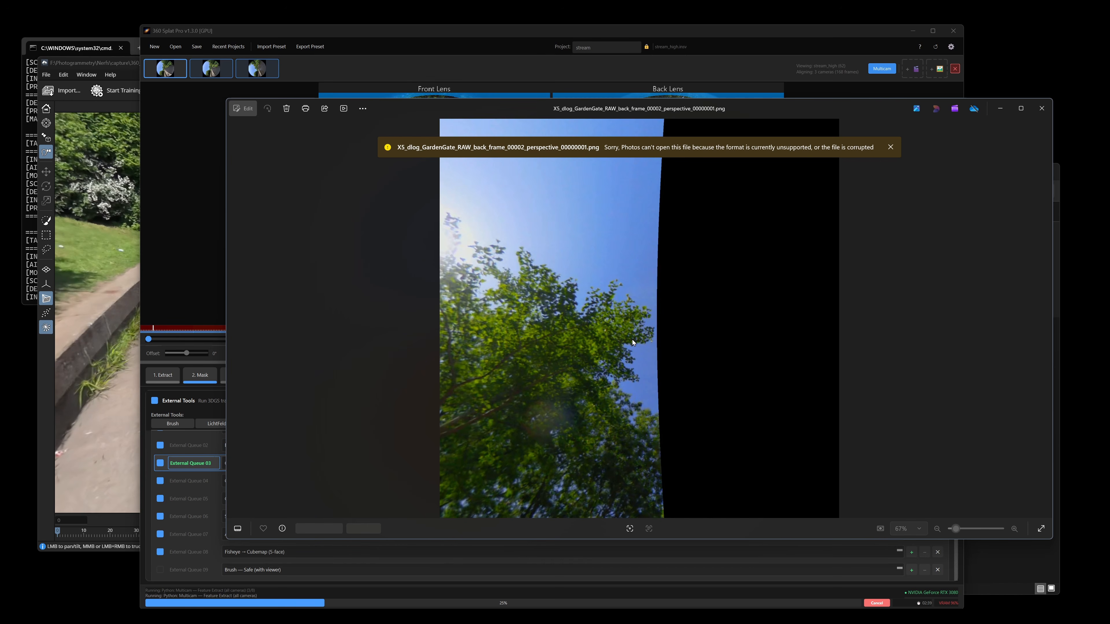
{"action": "left_click", "coordinate": [997, 110]}
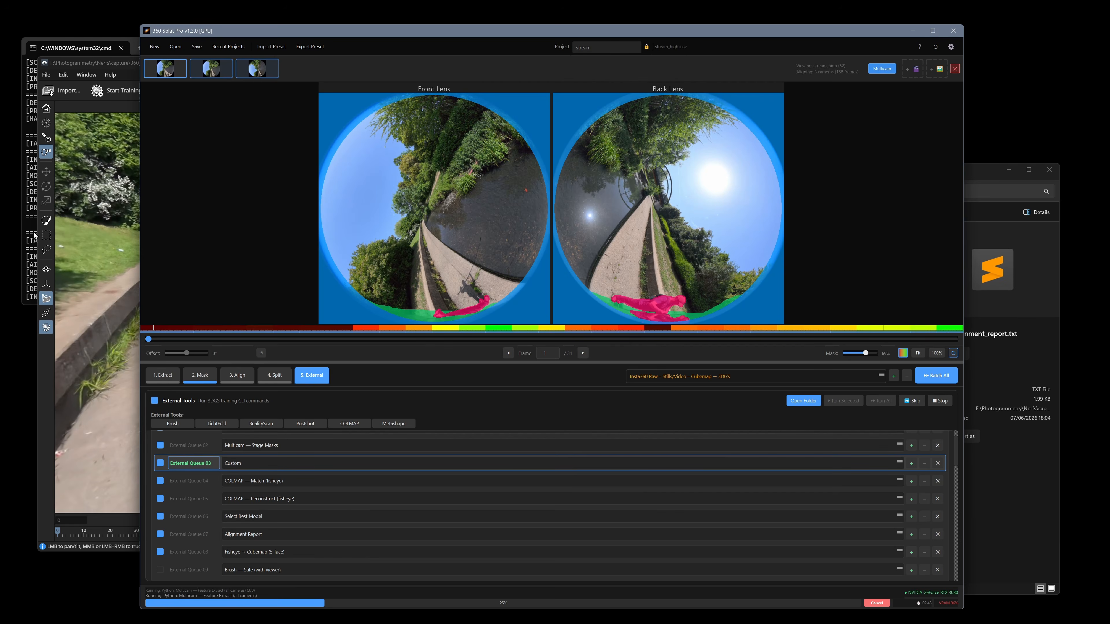
Switch to Postshot, view the camera frustums along the stream, and hide them in the viewport
{"action": "left_click", "coordinate": [64, 234]}
{"action": "left_click_drag", "start_coordinate": [458, 374], "coordinate": [431, 381]}
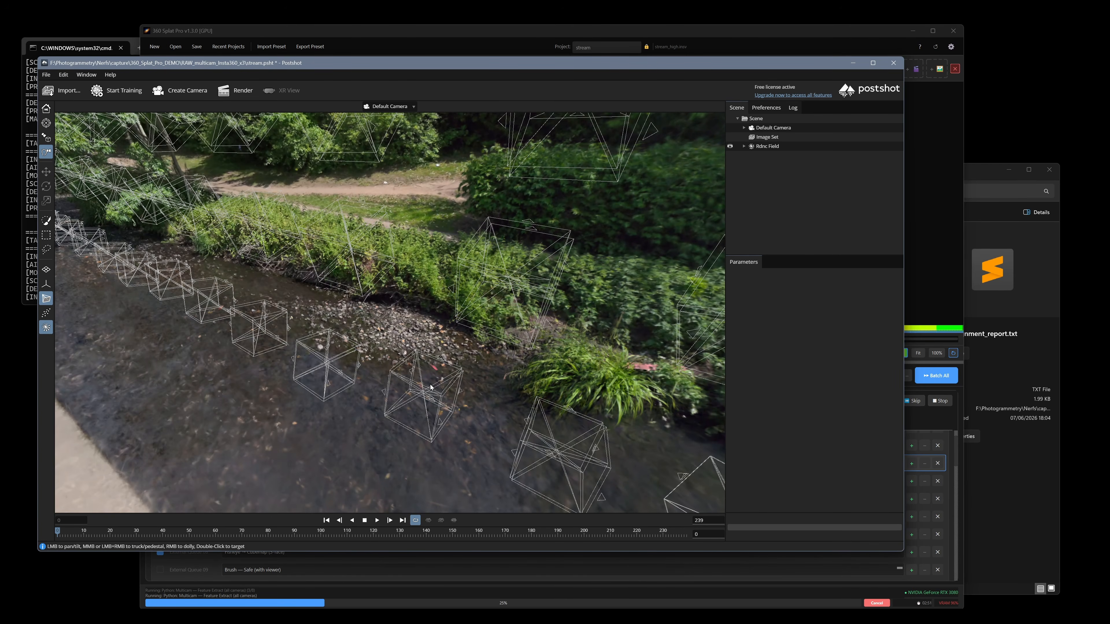
{"action": "left_click_drag", "start_coordinate": [499, 279], "coordinate": [391, 353]}
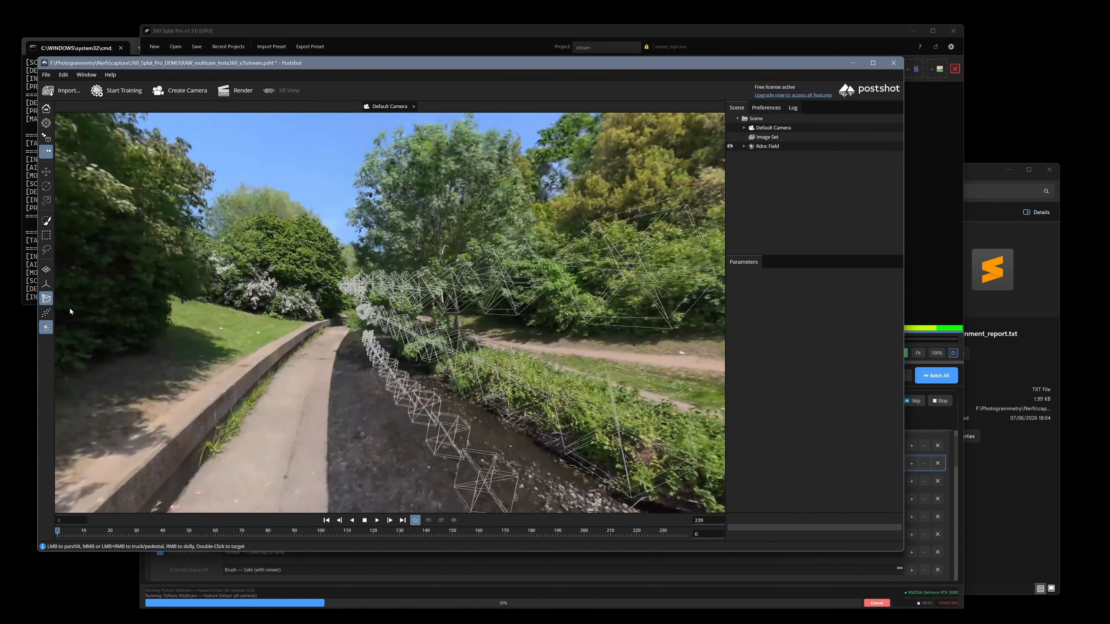
{"action": "left_click", "coordinate": [46, 298]}
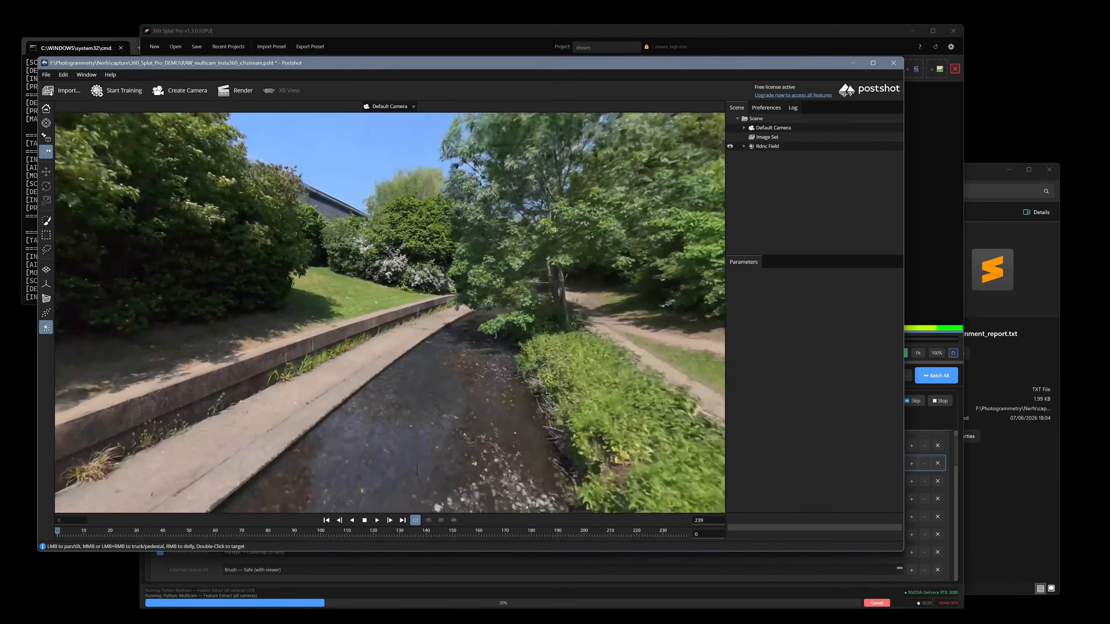
Examine the stream splat in Postshot without camera frustums, looking along the path, bank, water and vegetation
{"action": "left_click_drag", "start_coordinate": [280, 313], "coordinate": [149, 321]}
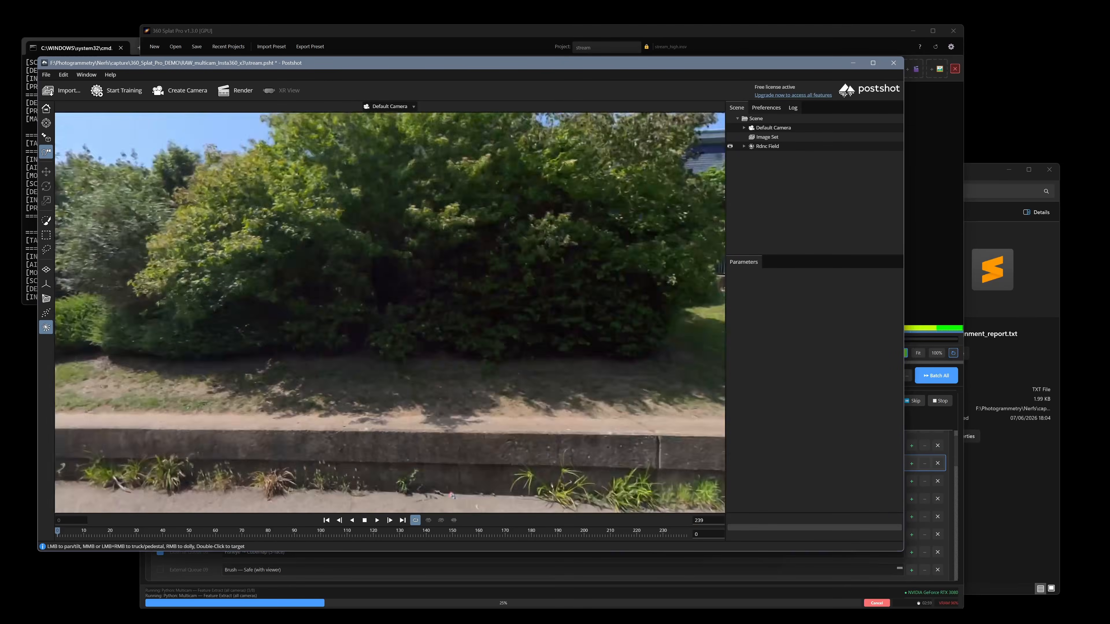
{"action": "left_click_drag", "start_coordinate": [607, 394], "coordinate": [407, 400]}
{"action": "scroll", "coordinate": [407, 400], "scroll_direction": "up", "scroll_amount": 5}
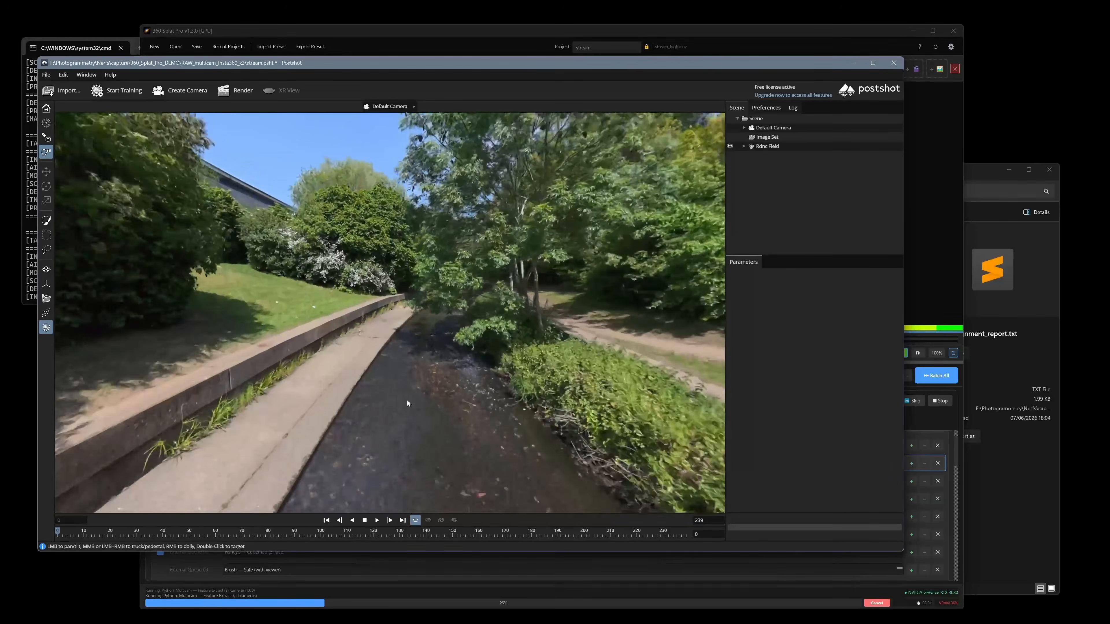
{"action": "scroll", "coordinate": [405, 400], "scroll_direction": "up", "scroll_amount": 3}
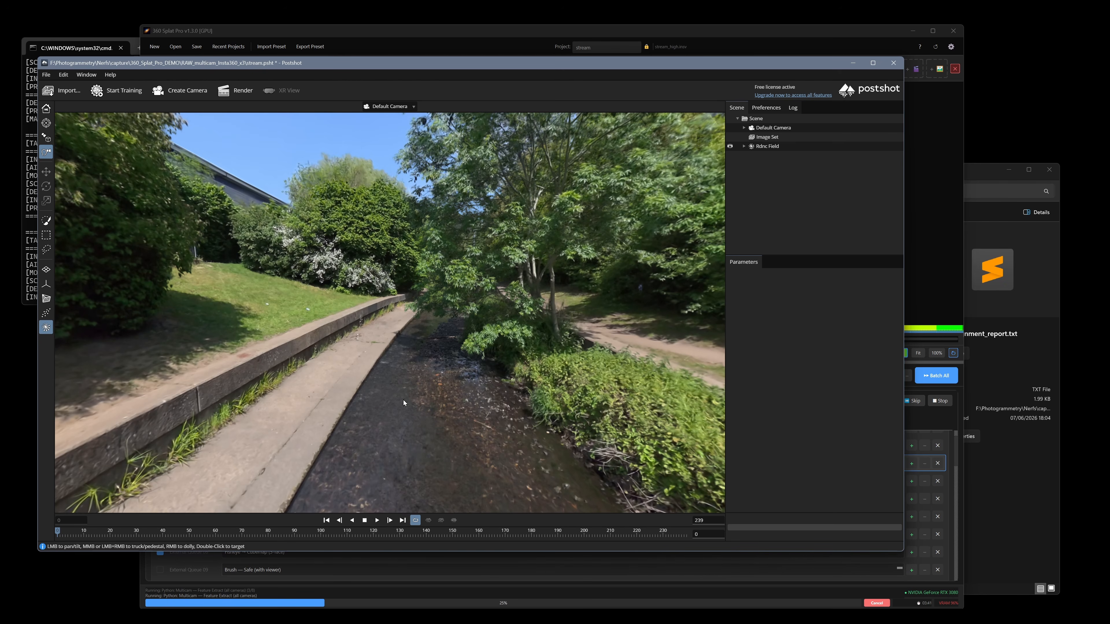
{"action": "left_click_drag", "start_coordinate": [435, 390], "coordinate": [341, 393]}
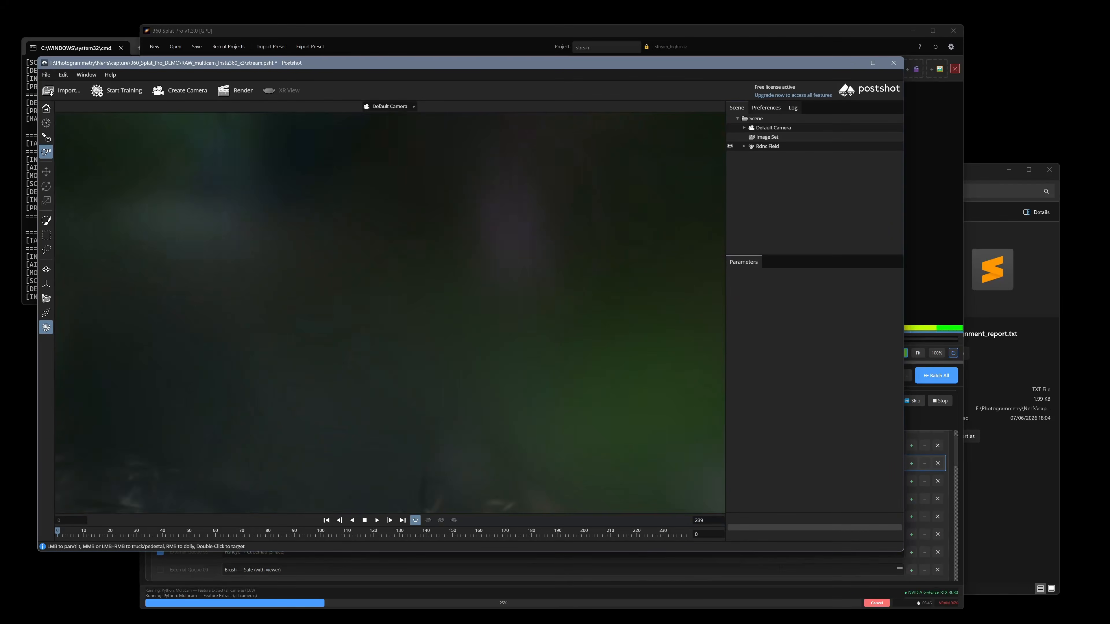
{"action": "scroll", "coordinate": [438, 399], "scroll_direction": "down", "scroll_amount": 10}
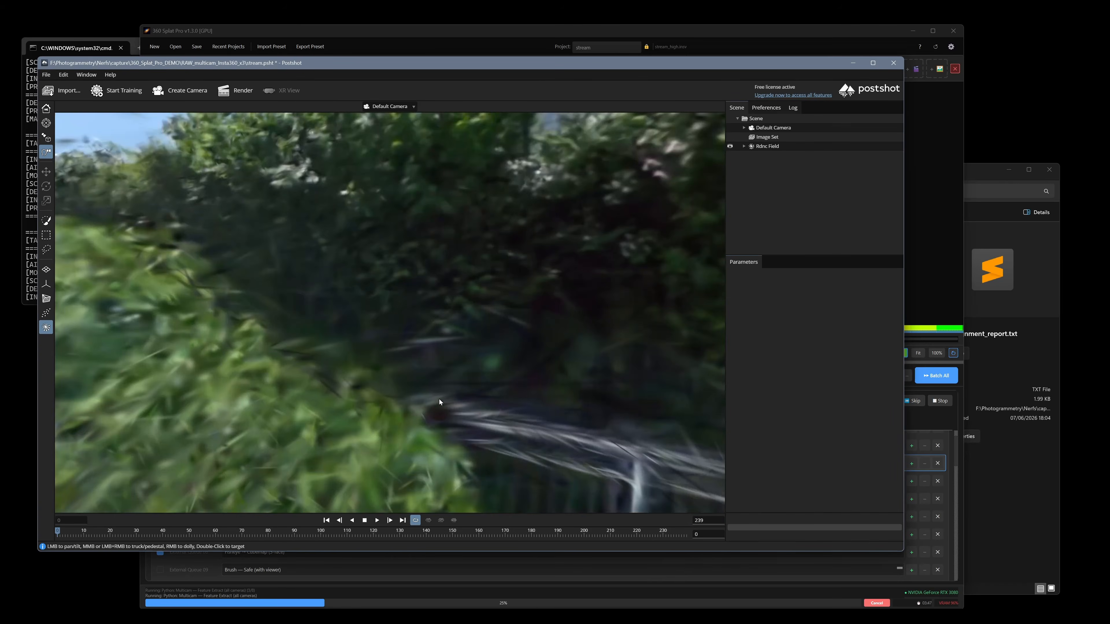
{"action": "scroll", "coordinate": [504, 436], "scroll_direction": "down", "scroll_amount": 5}
{"action": "left_click_drag", "start_coordinate": [513, 431], "coordinate": [438, 403]}
{"action": "scroll", "coordinate": [394, 418], "scroll_direction": "up", "scroll_amount": 4}
Switch back to 360 Splat Pro and cancel the running external queue
{"action": "left_click", "coordinate": [327, 30]}
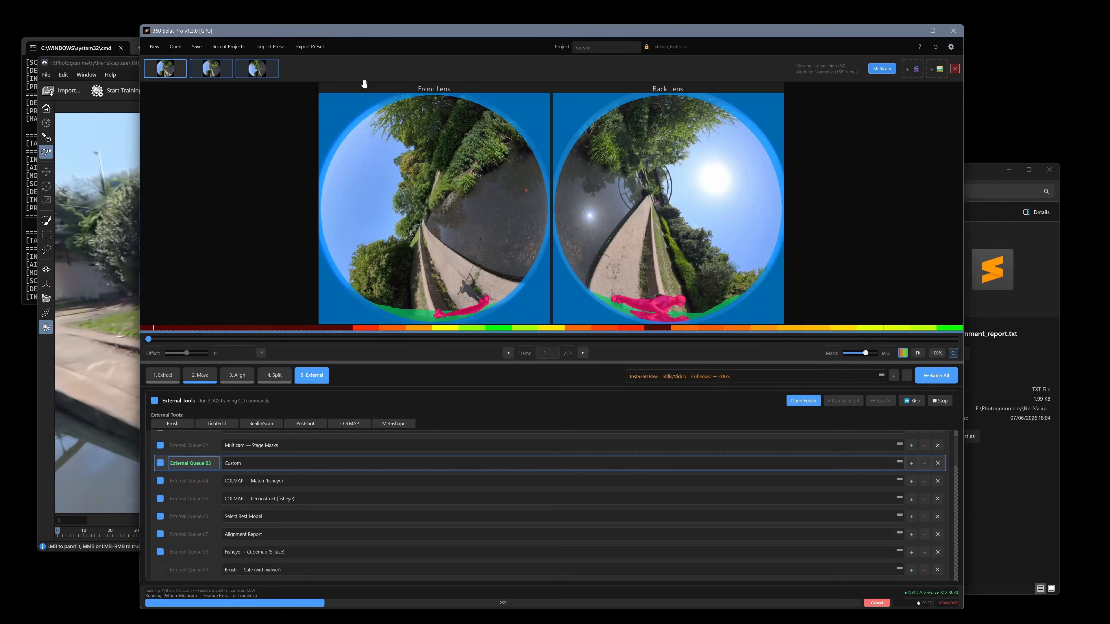
{"action": "left_click", "coordinate": [877, 603]}
Select the LichtFeld — MCMC (with viewer) queue item and examine its training arguments, highlighting the --mask-mode option
{"action": "scroll", "coordinate": [532, 508], "scroll_direction": "down", "scroll_amount": 3}
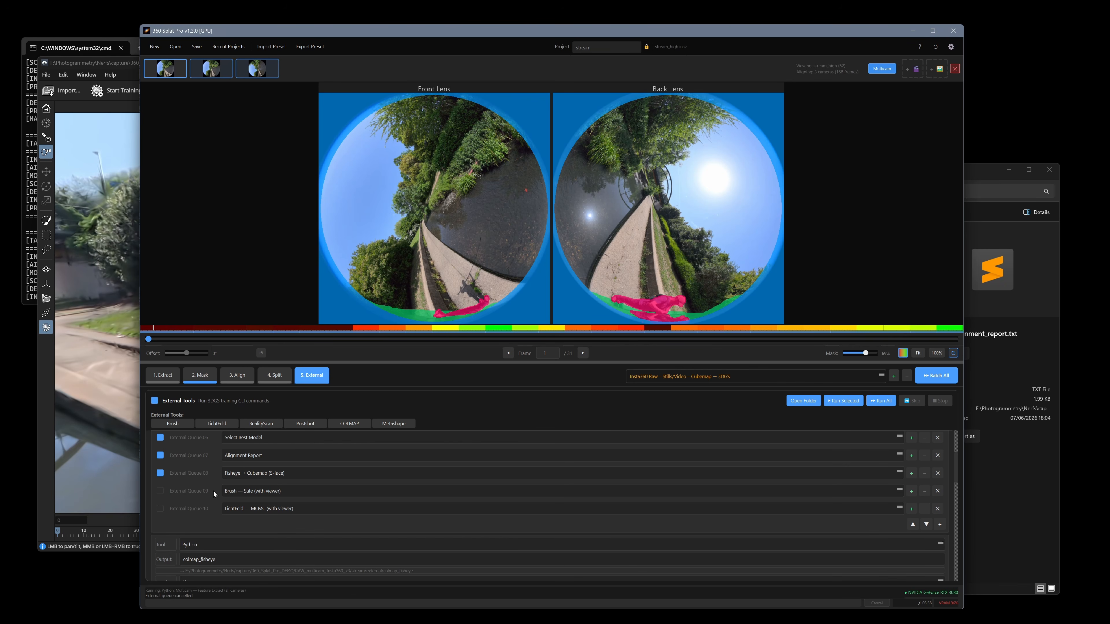
{"action": "left_click", "coordinate": [213, 491]}
{"action": "left_click", "coordinate": [210, 509]}
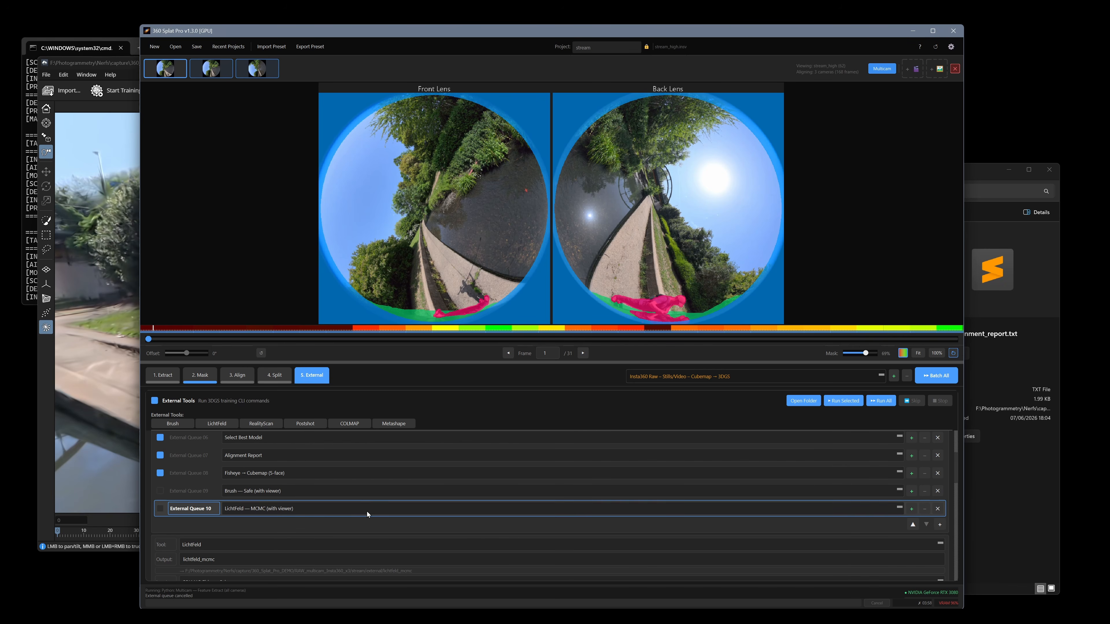
{"action": "scroll", "coordinate": [384, 522], "scroll_direction": "down", "scroll_amount": 1}
{"action": "scroll", "coordinate": [380, 519], "scroll_direction": "down", "scroll_amount": 2}
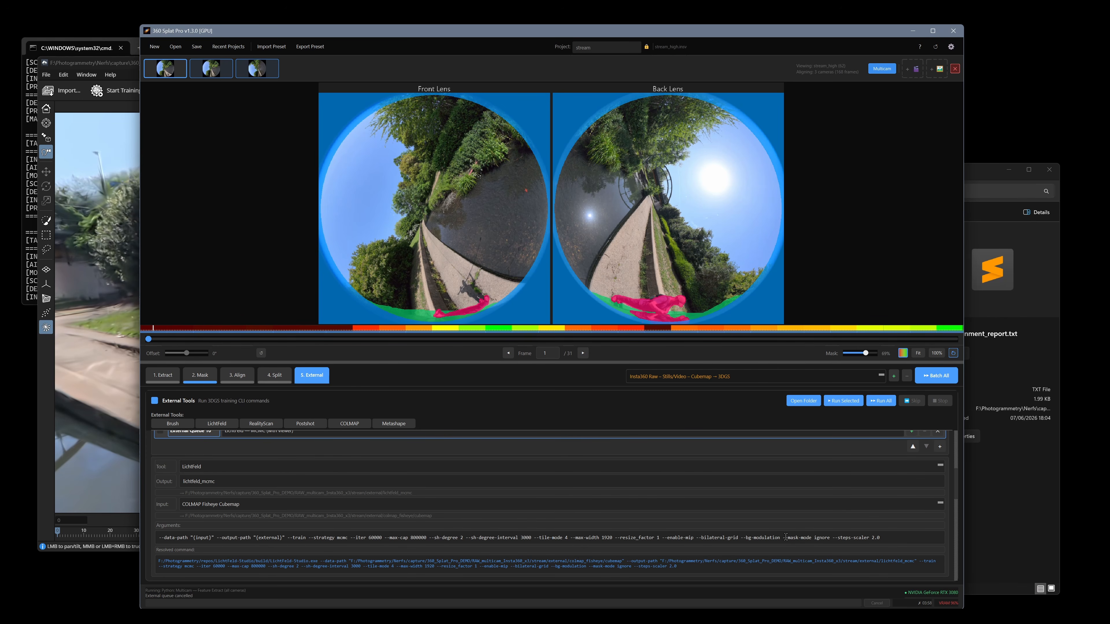
{"action": "left_click_drag", "start_coordinate": [783, 538], "coordinate": [833, 537]}
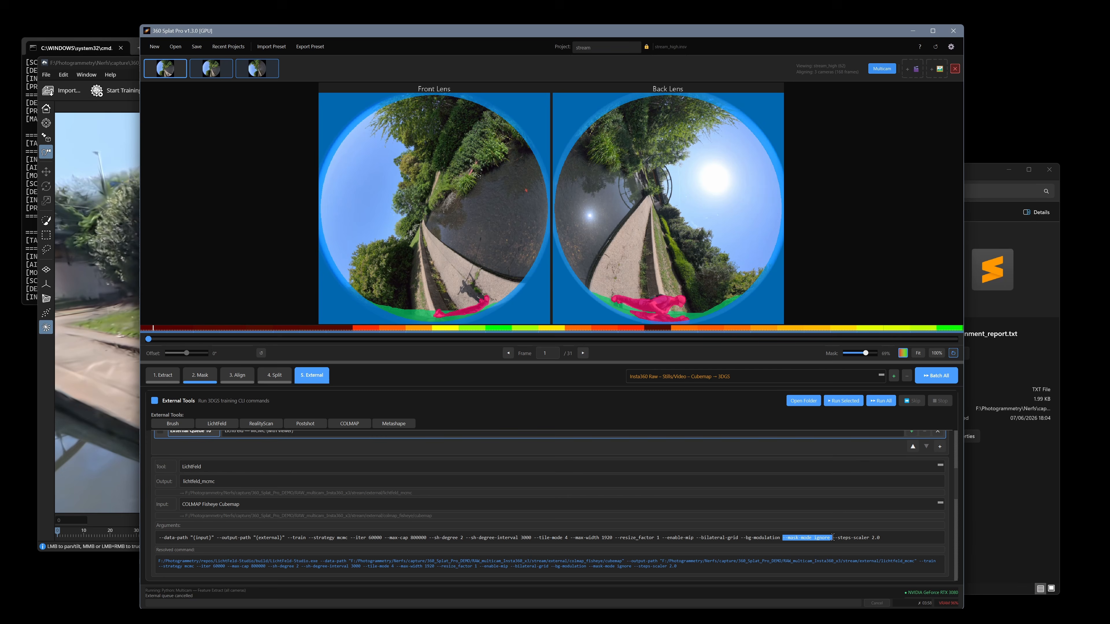
{"action": "left_click", "coordinate": [899, 540]}
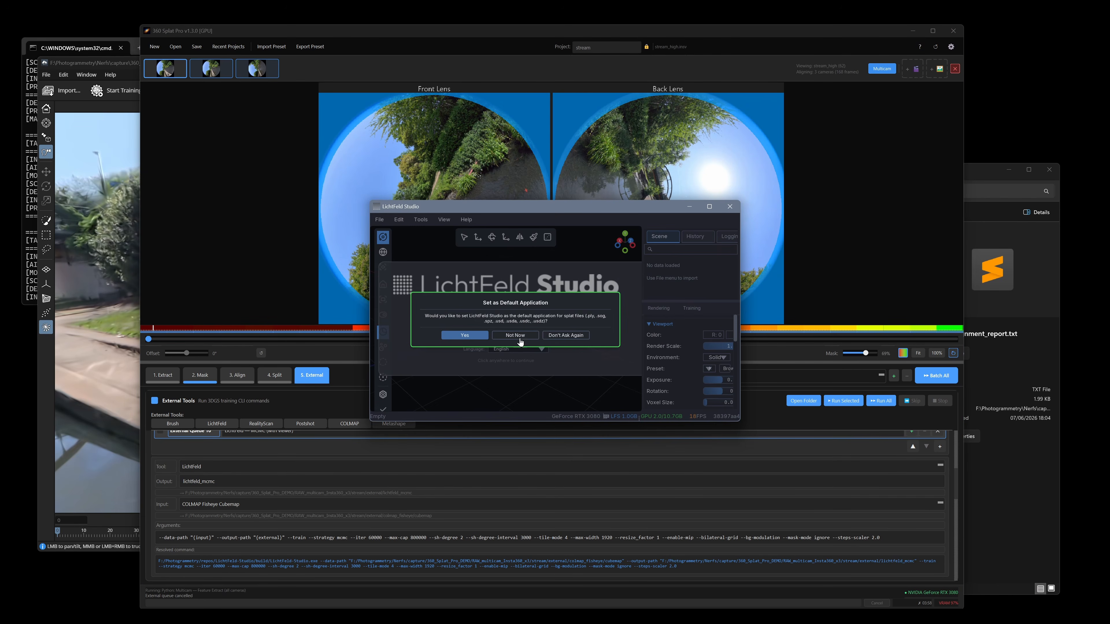
Decline for now to make LichtFeld Studio the default splat application, and reposition and enlarge its window
{"action": "left_click", "coordinate": [518, 336]}
{"action": "left_click_drag", "start_coordinate": [564, 207], "coordinate": [428, 89]}
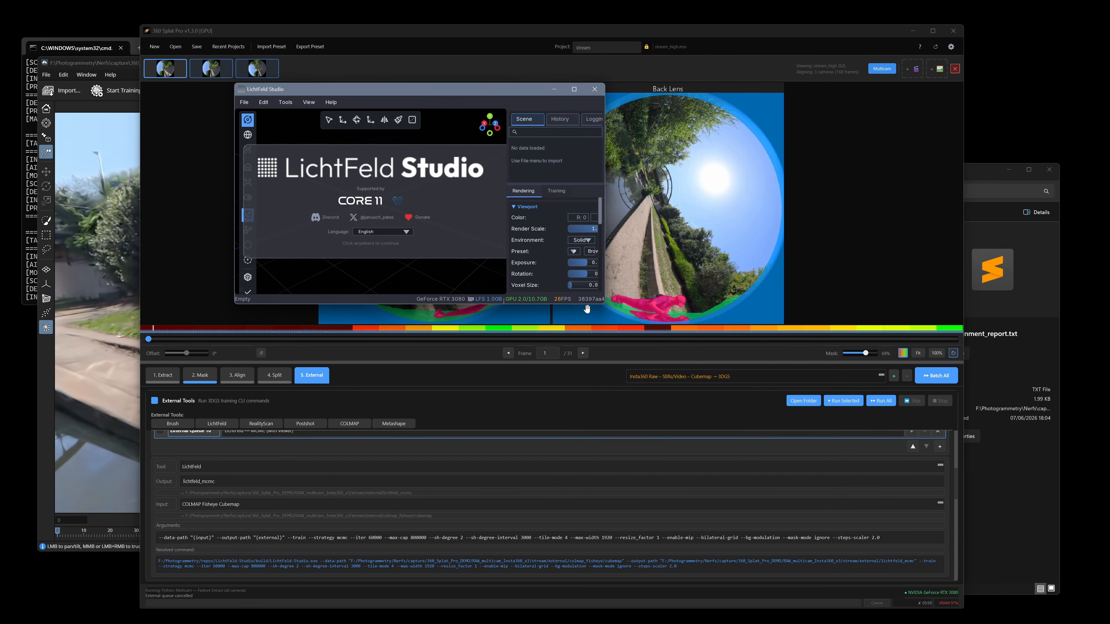
{"action": "left_click_drag", "start_coordinate": [605, 304], "coordinate": [789, 564]}
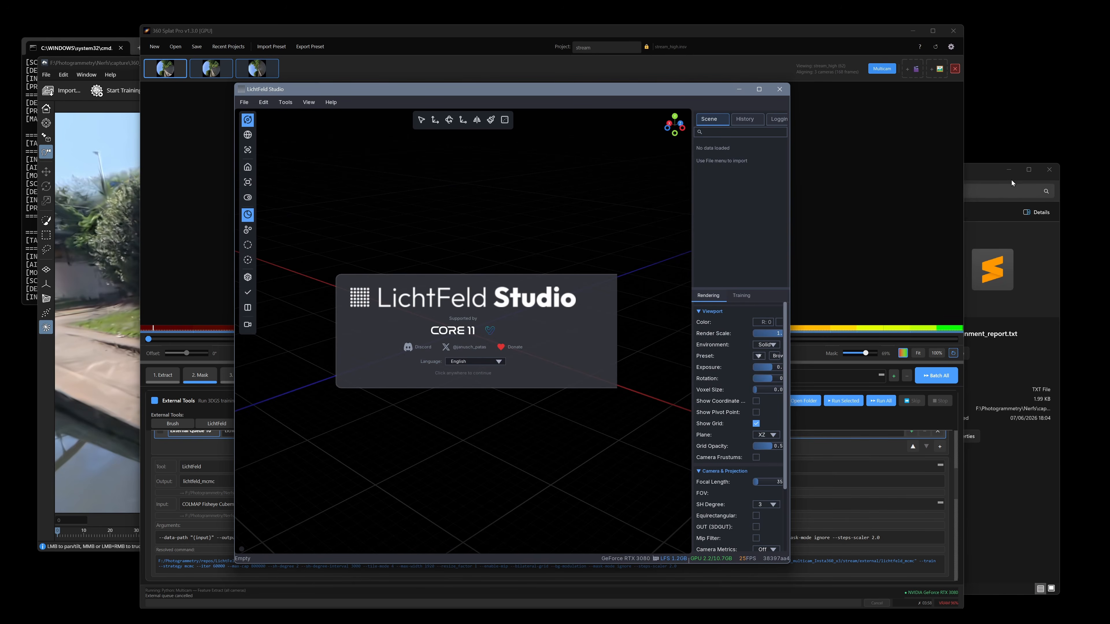
Try to load the images, masks and sparse folders from colmap_fisheye's cubemap folder into LichtFeld Studio
{"action": "left_click", "coordinate": [981, 172]}
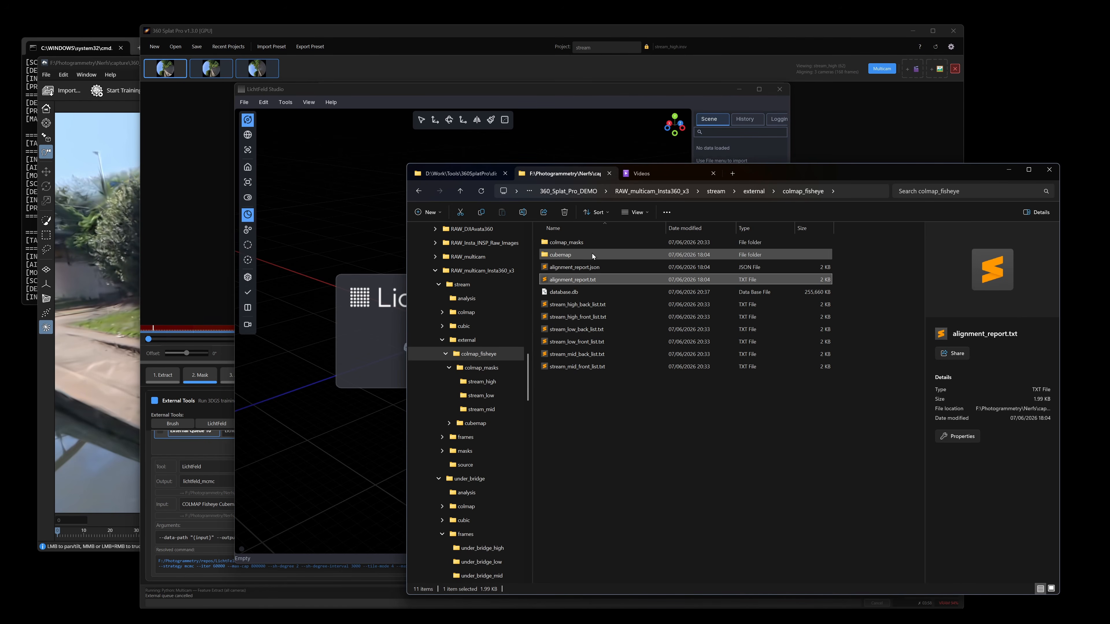
{"action": "double_click", "coordinate": [583, 259]}
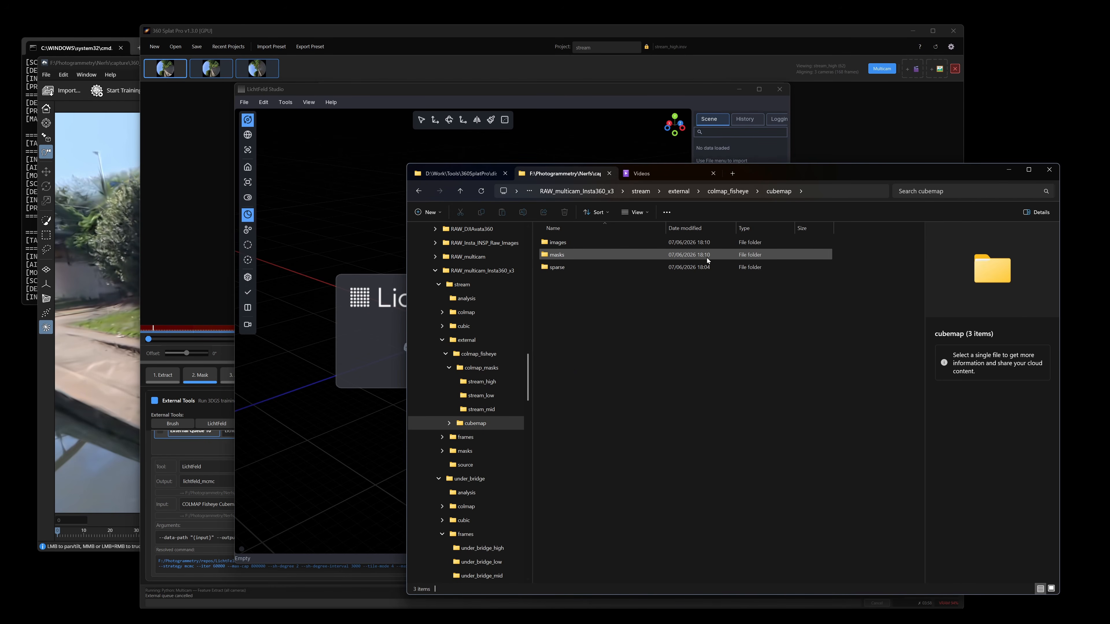
{"action": "left_click_drag", "start_coordinate": [626, 339], "coordinate": [389, 323]}
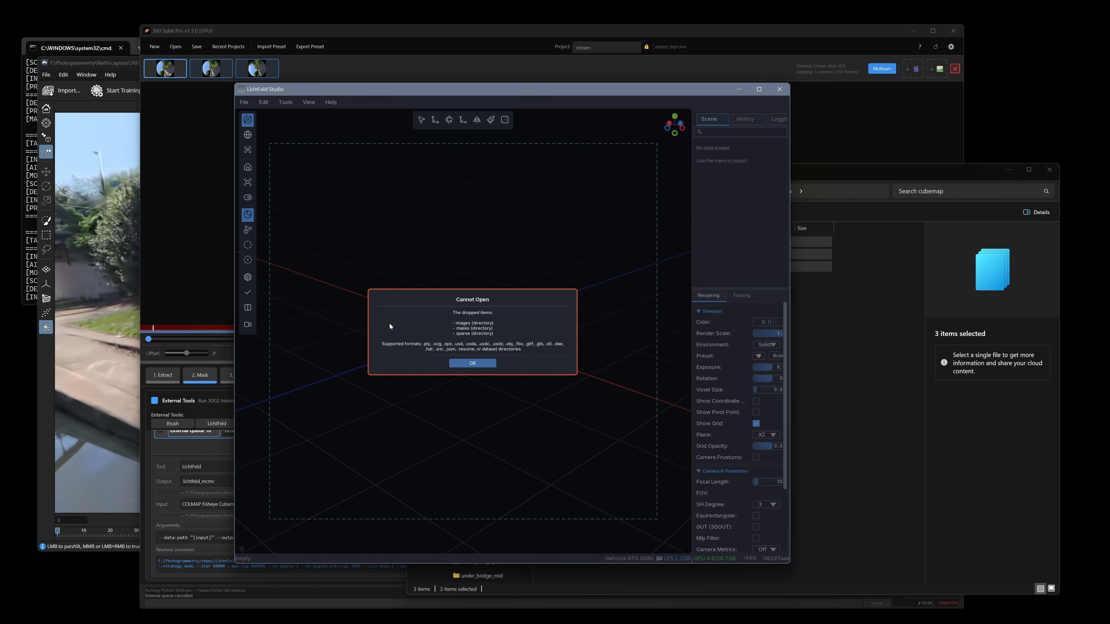
{"action": "left_click", "coordinate": [479, 364]}
Inspect the contents of the images and sparse/0 folders in File Explorer and return to the cubemap folder
{"action": "left_click", "coordinate": [849, 286]}
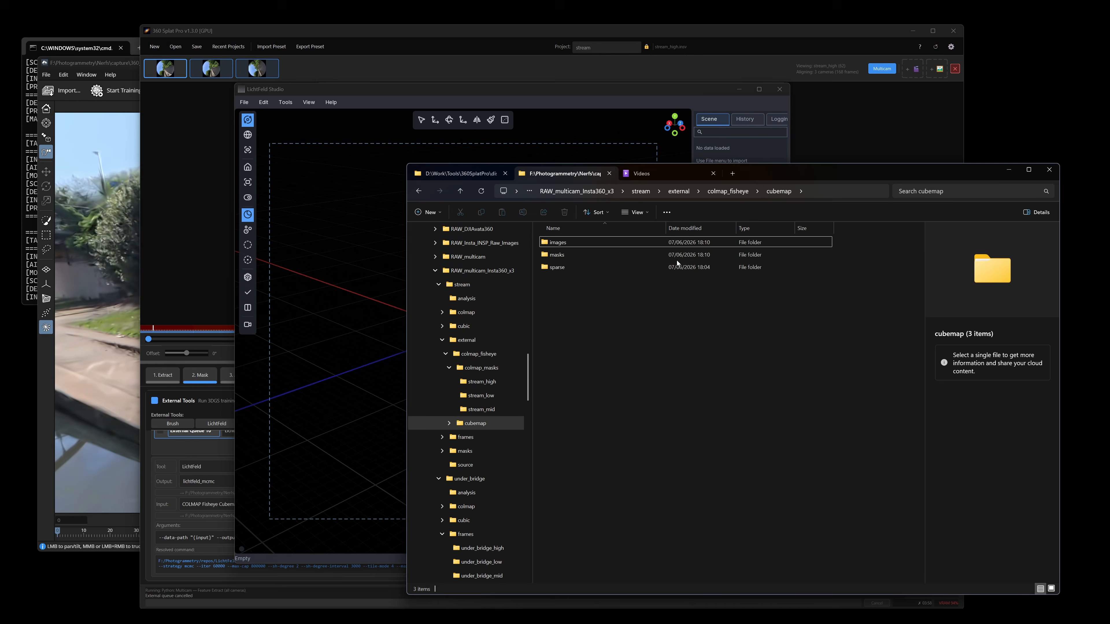
{"action": "double_click", "coordinate": [578, 246]}
{"action": "key", "text": "alt+Left"}
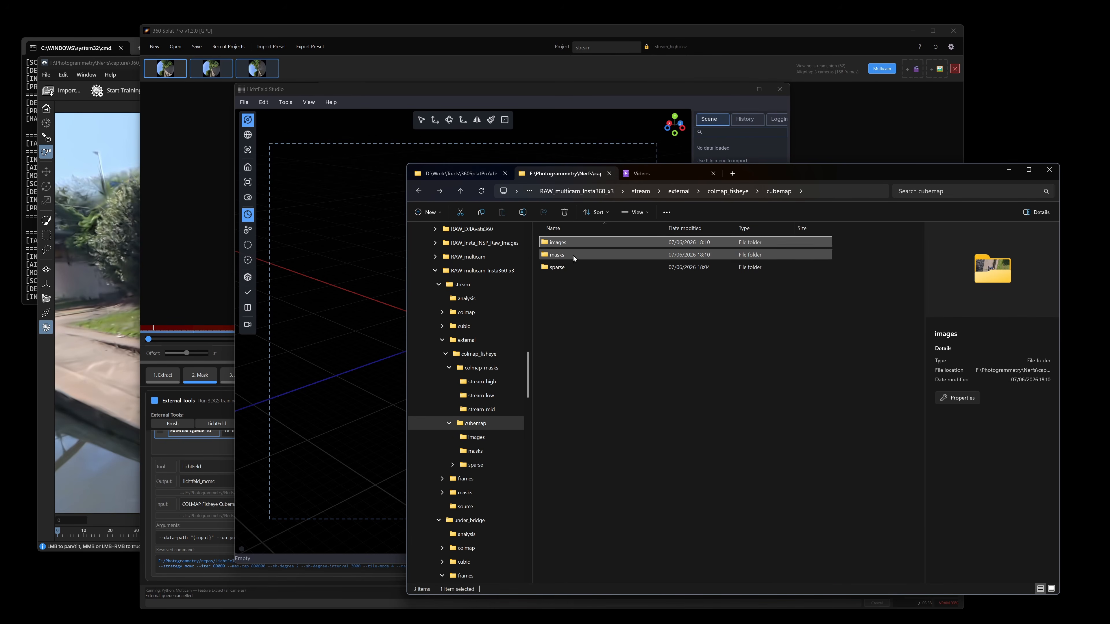
{"action": "double_click", "coordinate": [574, 267]}
{"action": "double_click", "coordinate": [576, 242]}
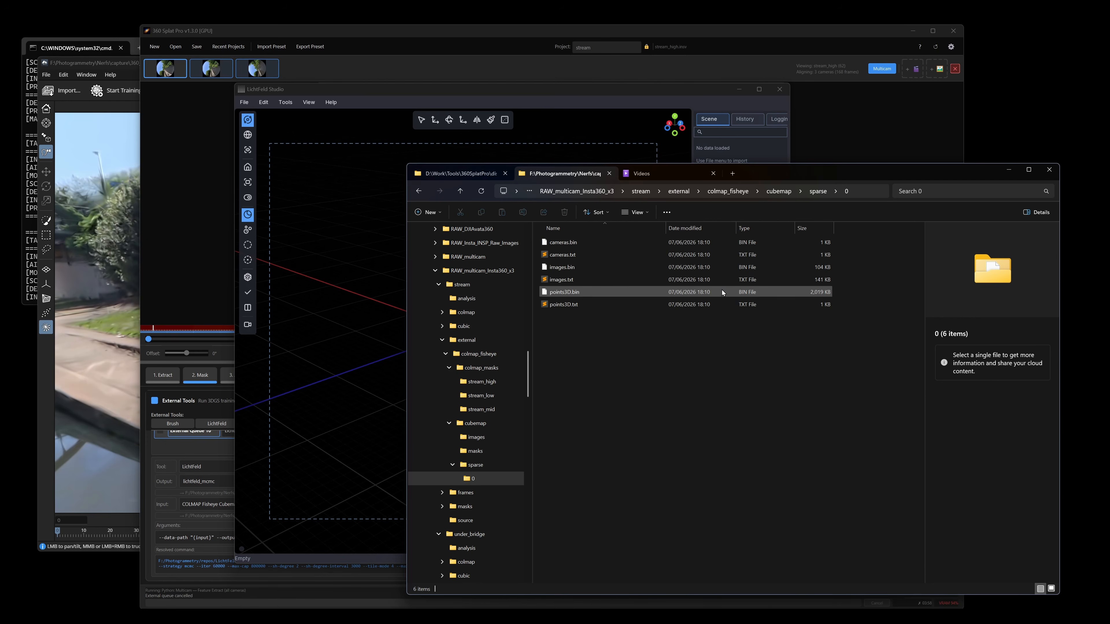
{"action": "key", "text": "alt+Left"}
{"action": "key", "text": "alt+Left"}
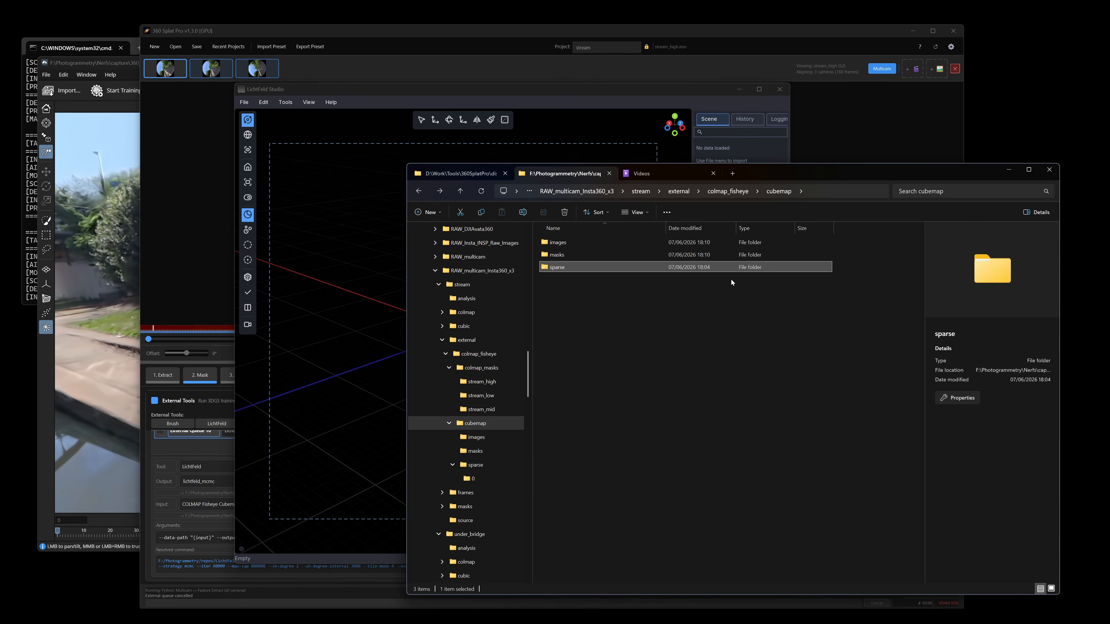
Load the cubemap folder from colmap_fisheye into LichtFeld Studio as a dataset, keeping the detected images, sparse and masks paths
{"action": "left_click", "coordinate": [728, 193]}
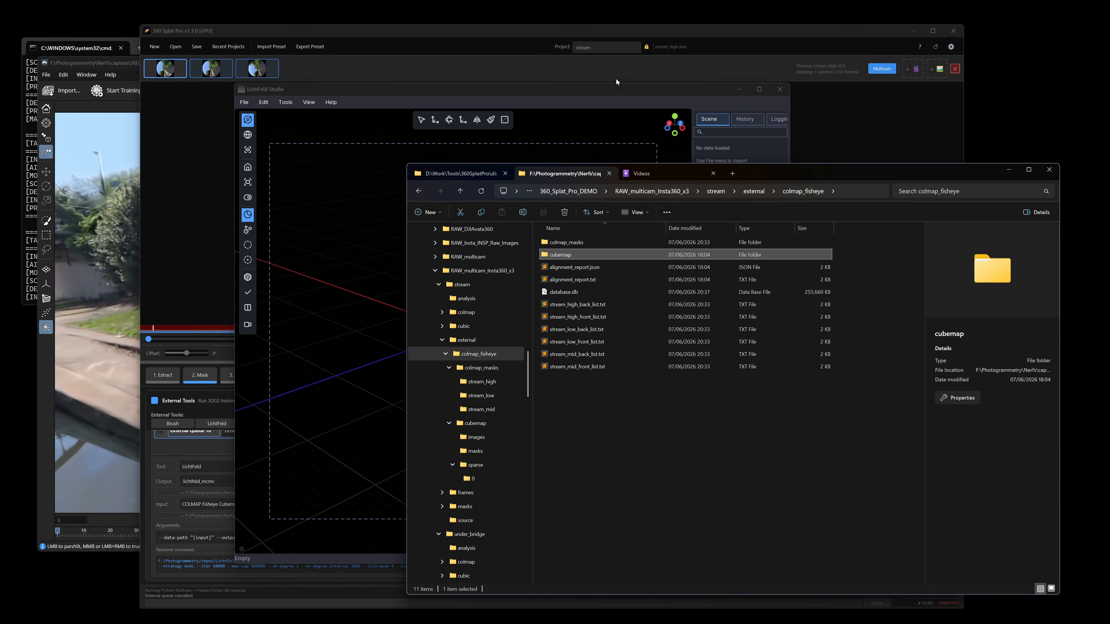
{"action": "left_click_drag", "start_coordinate": [570, 257], "coordinate": [363, 272]}
{"action": "left_click", "coordinate": [616, 66]}
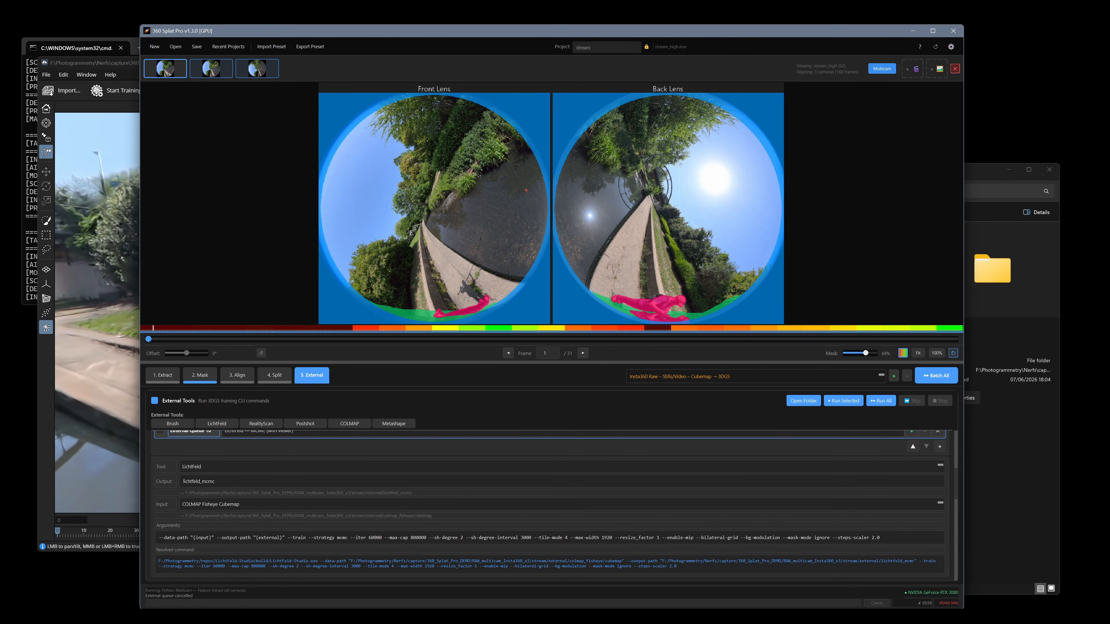
{"action": "key", "text": "alt+Tab"}
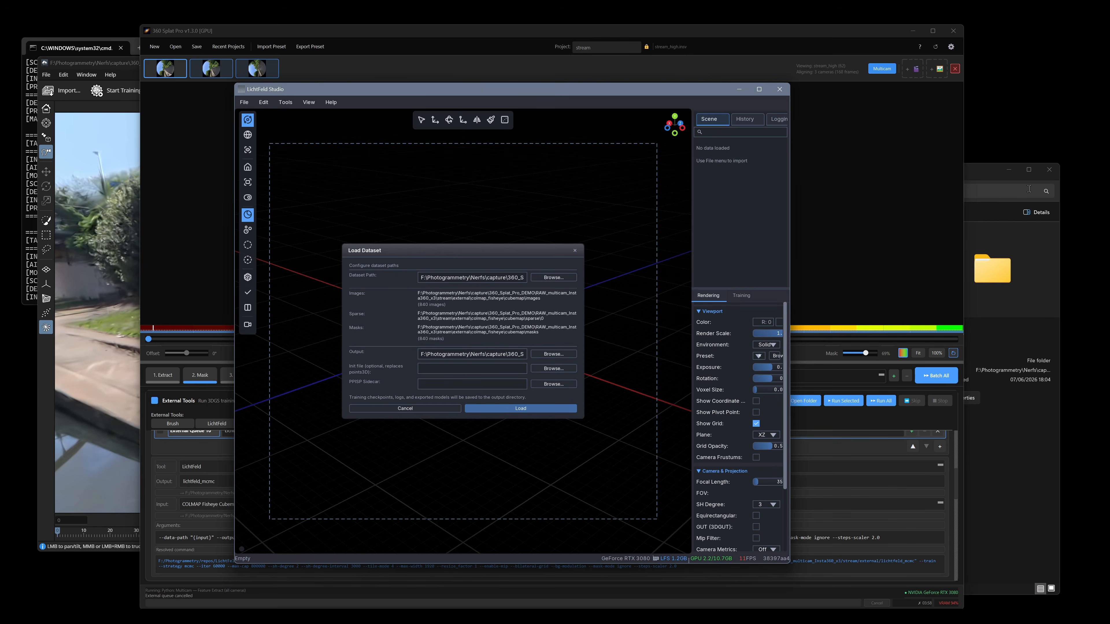
{"action": "left_click", "coordinate": [987, 174]}
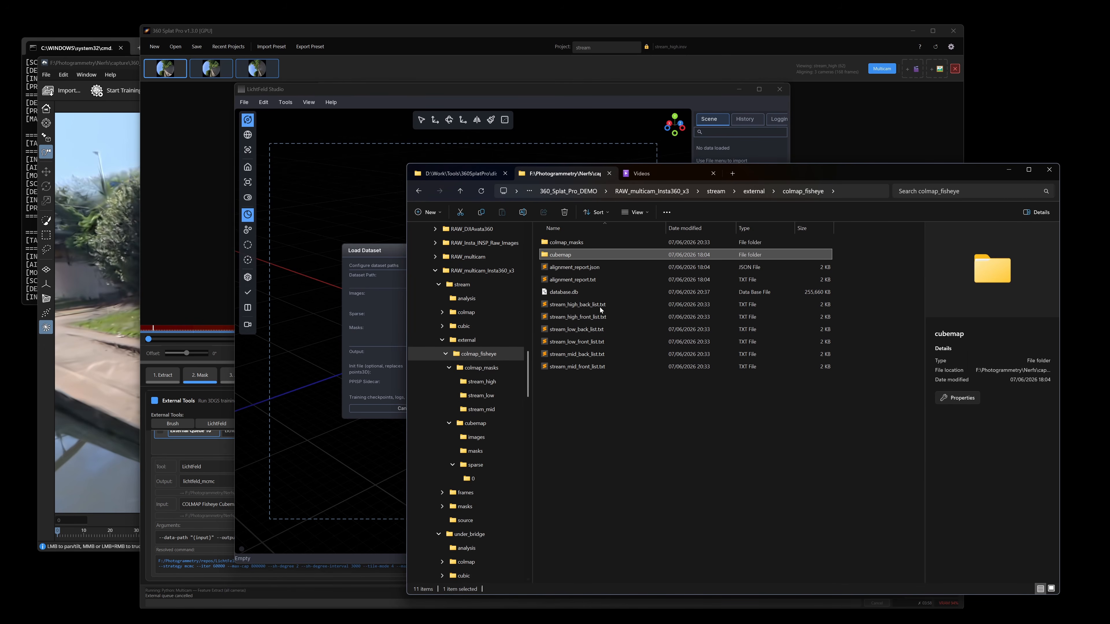
{"action": "left_click", "coordinate": [378, 257]}
{"action": "left_click_drag", "start_coordinate": [379, 252], "coordinate": [331, 222]}
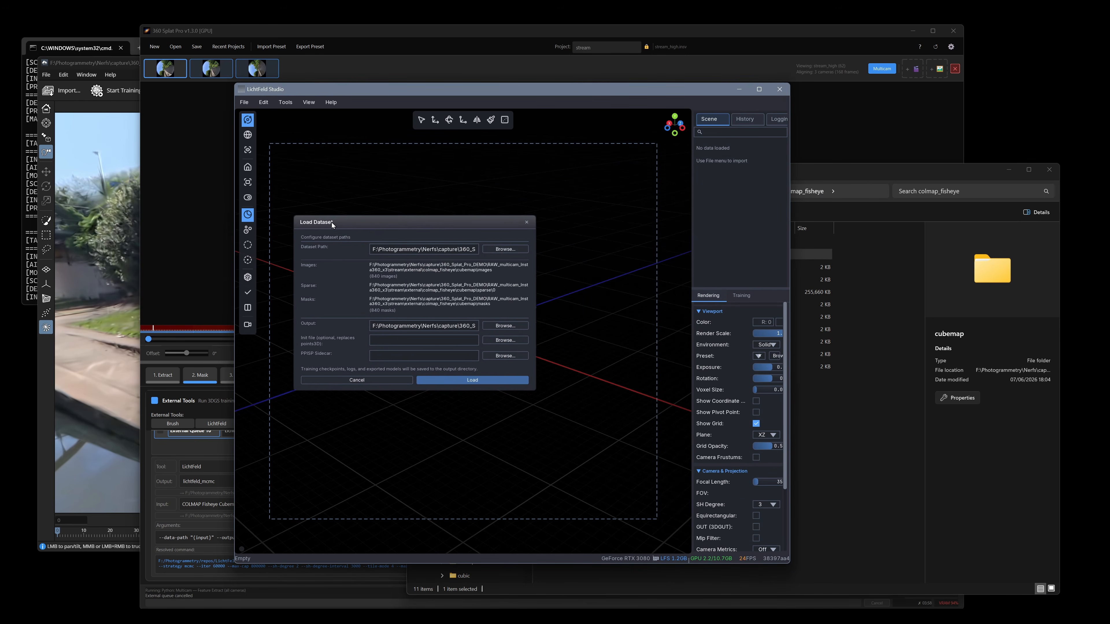
{"action": "left_click", "coordinate": [483, 379]}
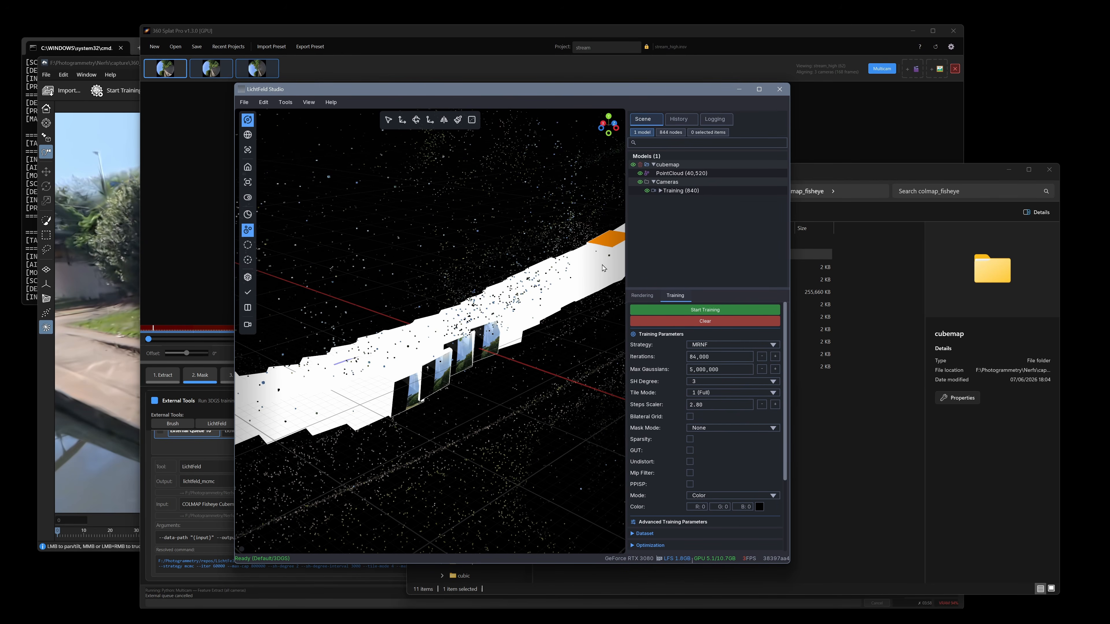
Switch to 360 Splat Pro and examine the LichtFeld presets available for External Queue 10, leaving its preset unchanged
{"action": "left_click", "coordinate": [211, 540]}
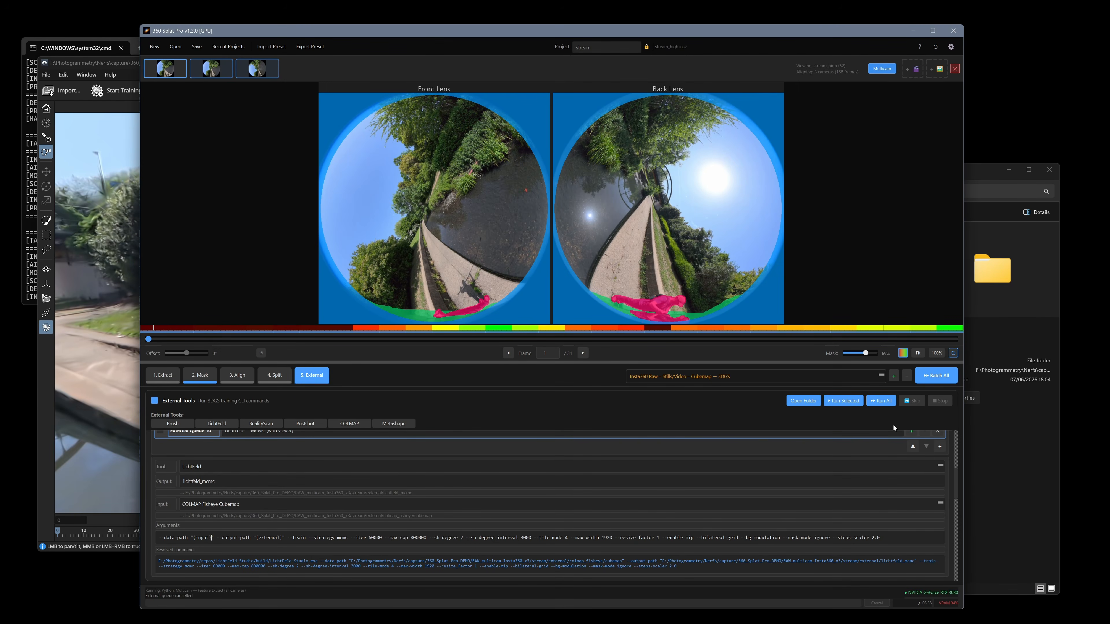
{"action": "scroll", "coordinate": [956, 497], "scroll_direction": "up", "scroll_amount": 3}
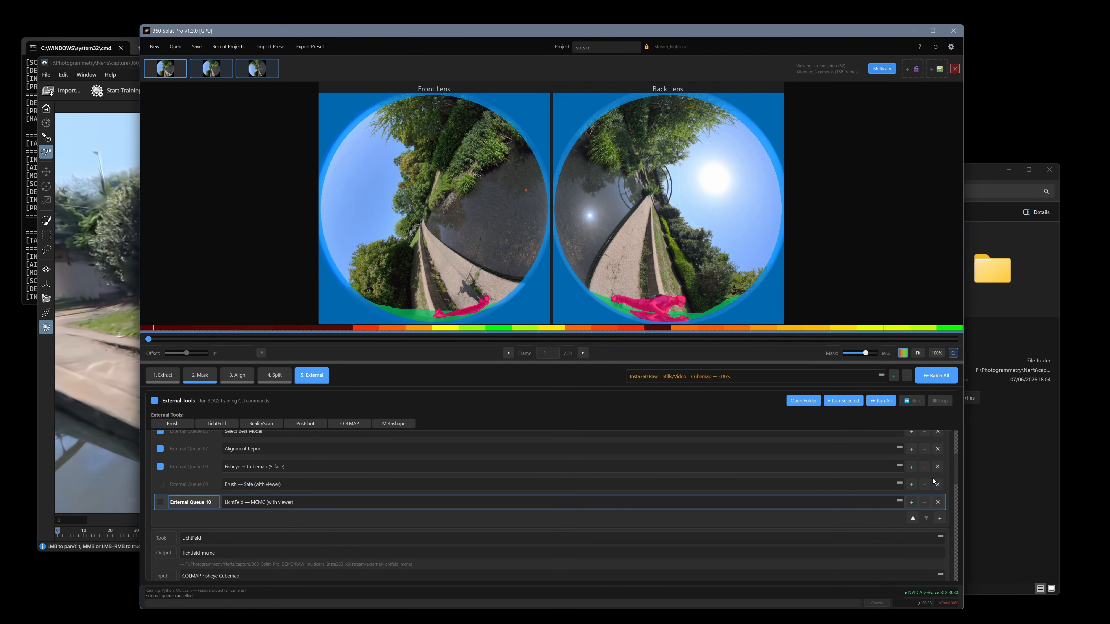
{"action": "left_click", "coordinate": [319, 503]}
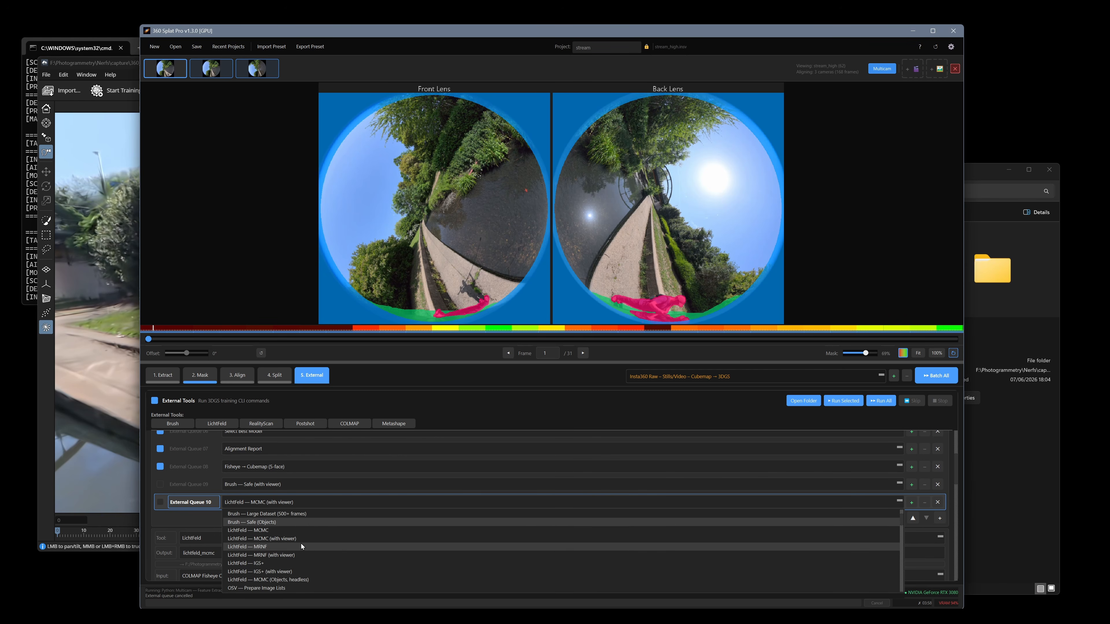
{"action": "scroll", "coordinate": [298, 538], "scroll_direction": "down", "scroll_amount": 1}
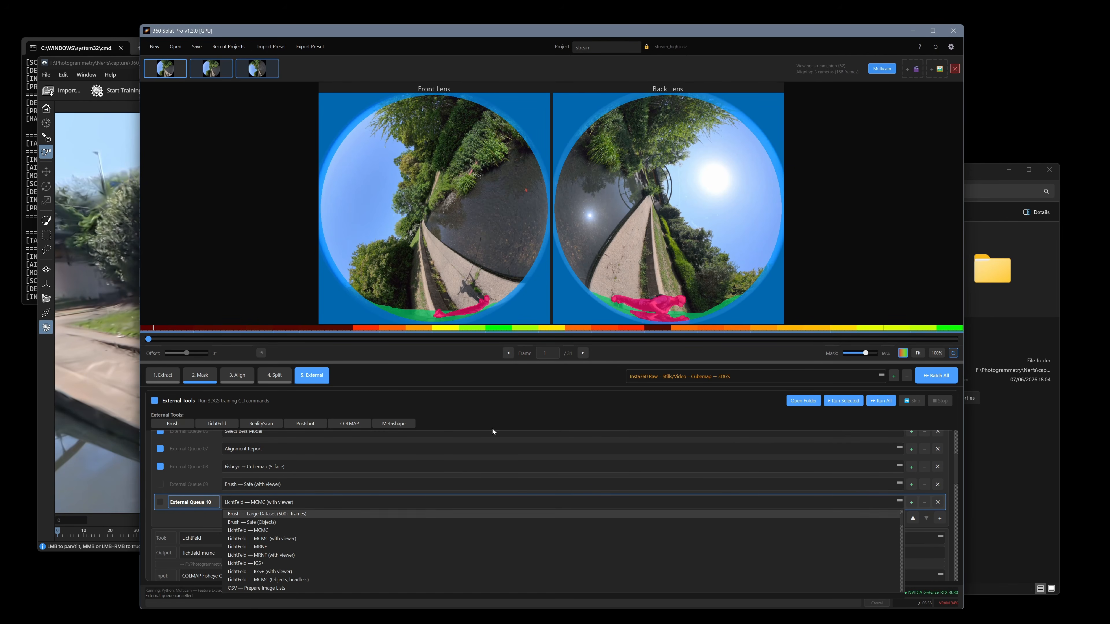
{"action": "left_click", "coordinate": [606, 394]}
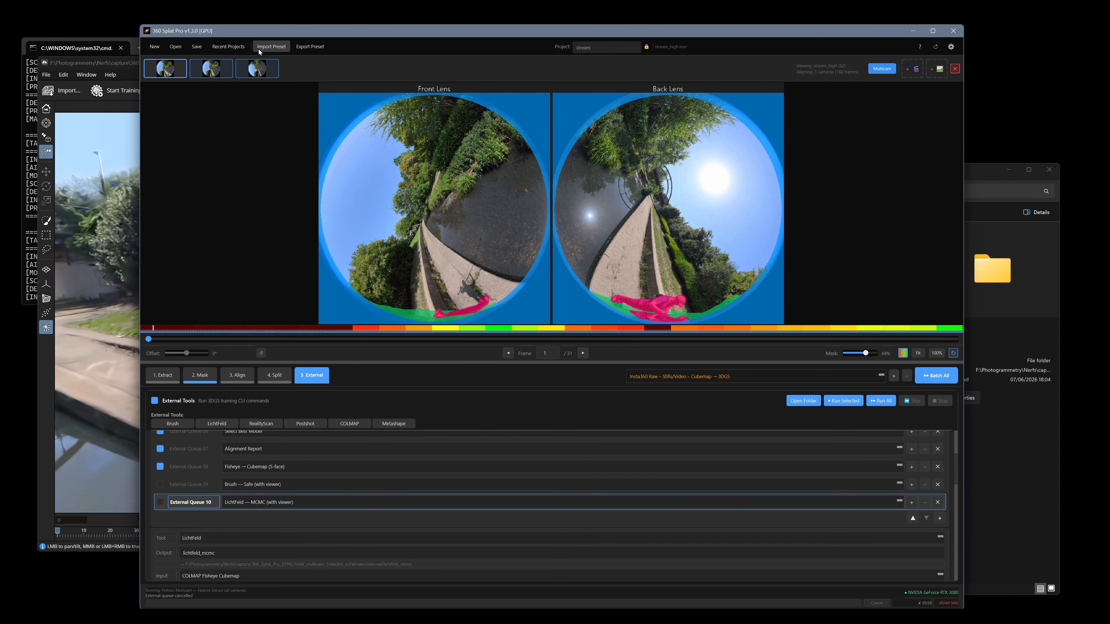
Open the recent project X5_dlog_GardenGate_RAW and view the start of its external queue presets
{"action": "left_click", "coordinate": [235, 48]}
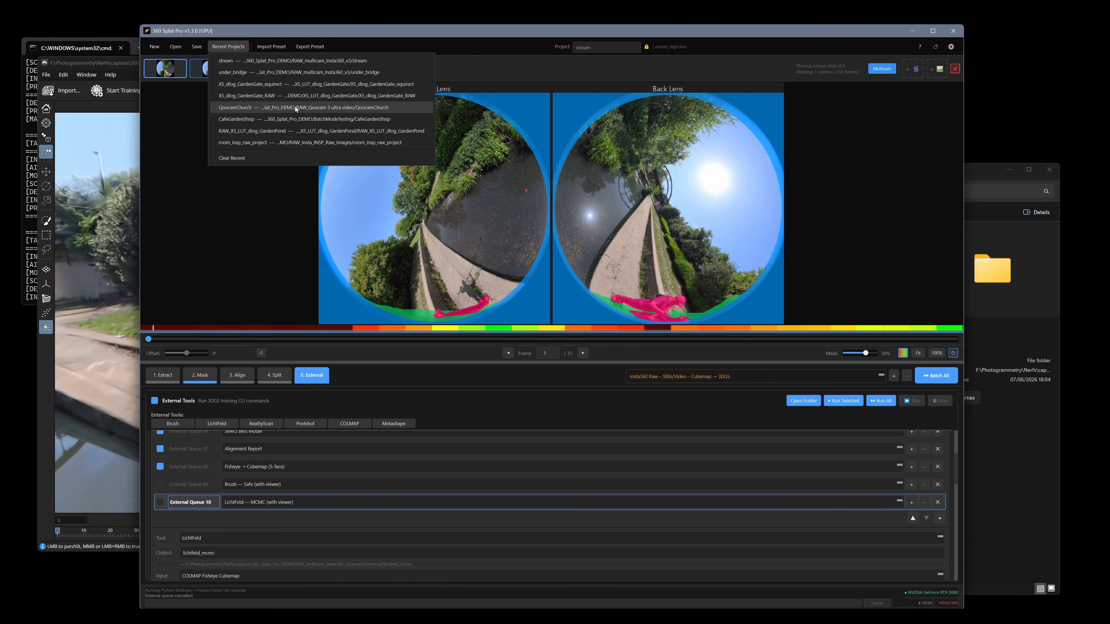
{"action": "left_click", "coordinate": [294, 97]}
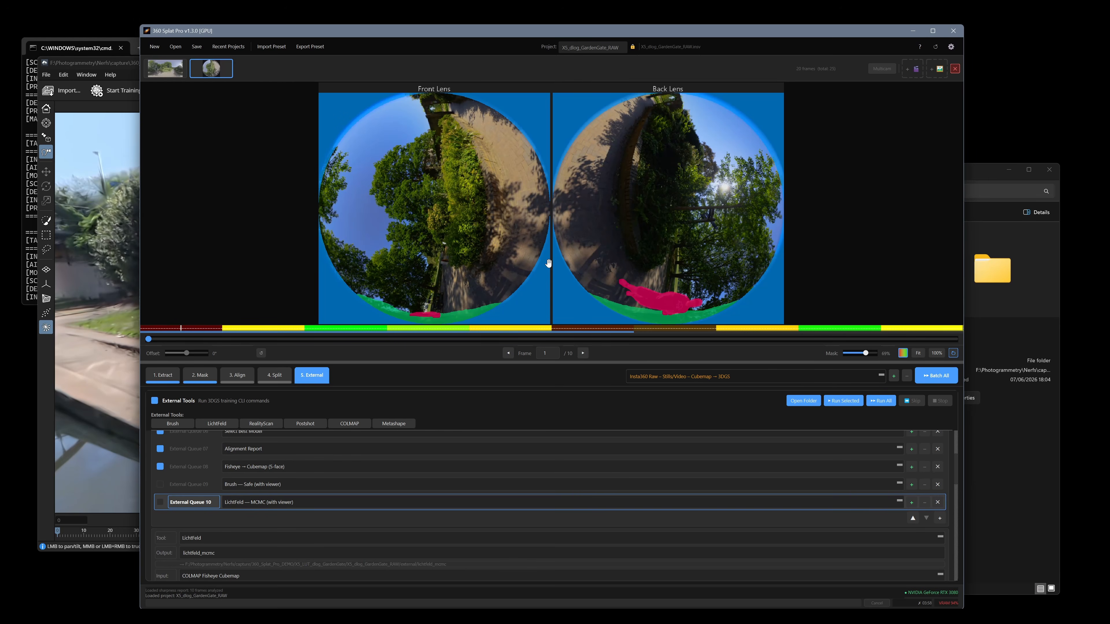
{"action": "scroll", "coordinate": [360, 529], "scroll_direction": "up", "scroll_amount": 5}
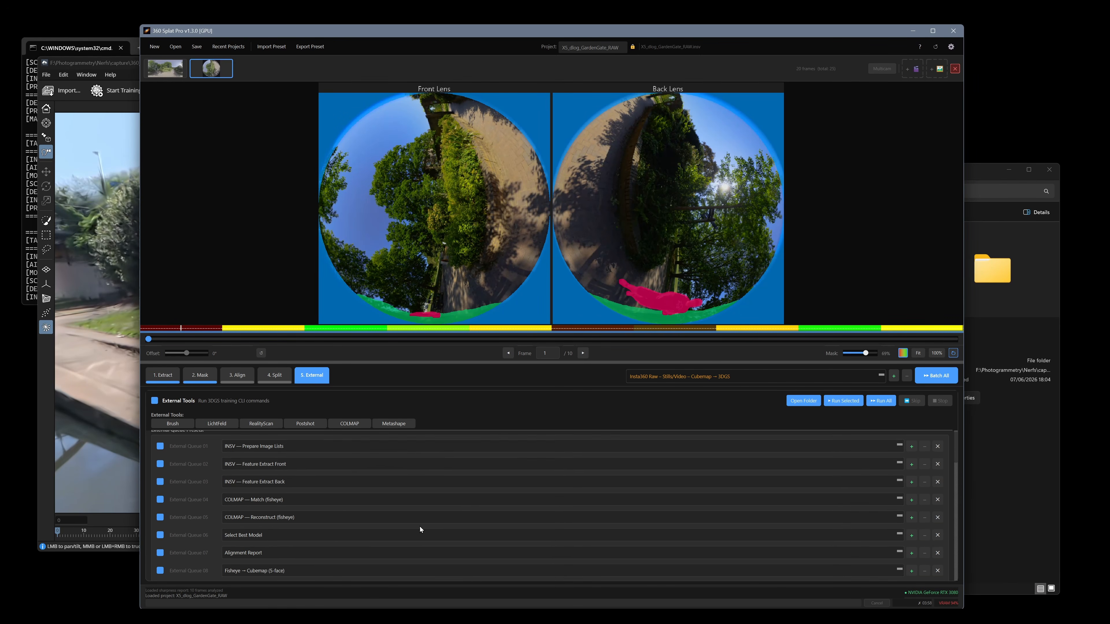
{"action": "scroll", "coordinate": [438, 462], "scroll_direction": "up", "scroll_amount": 1}
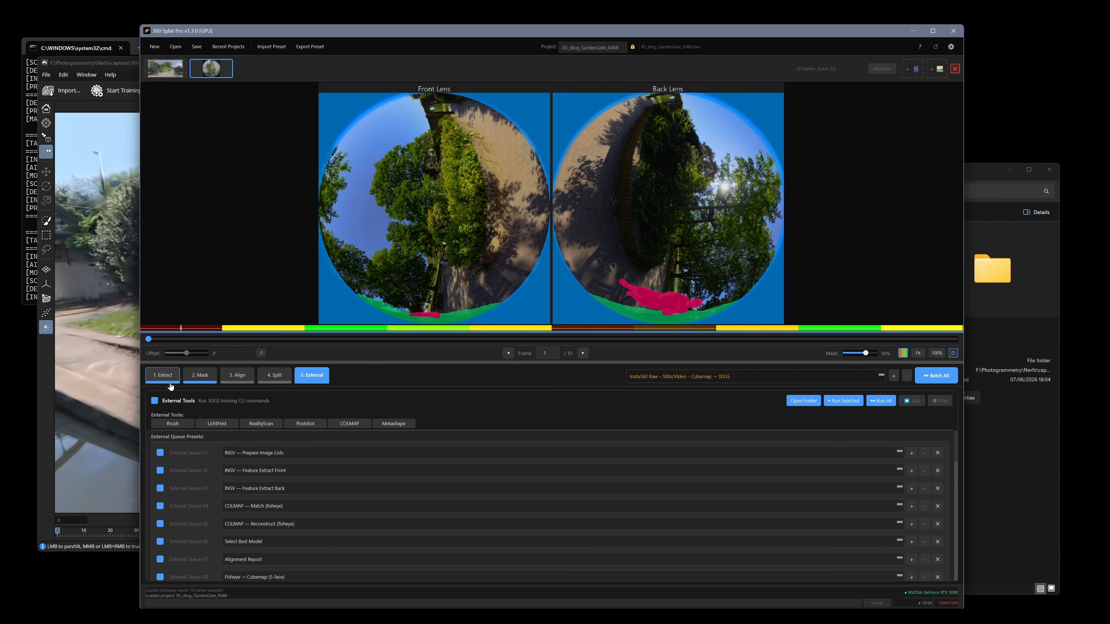